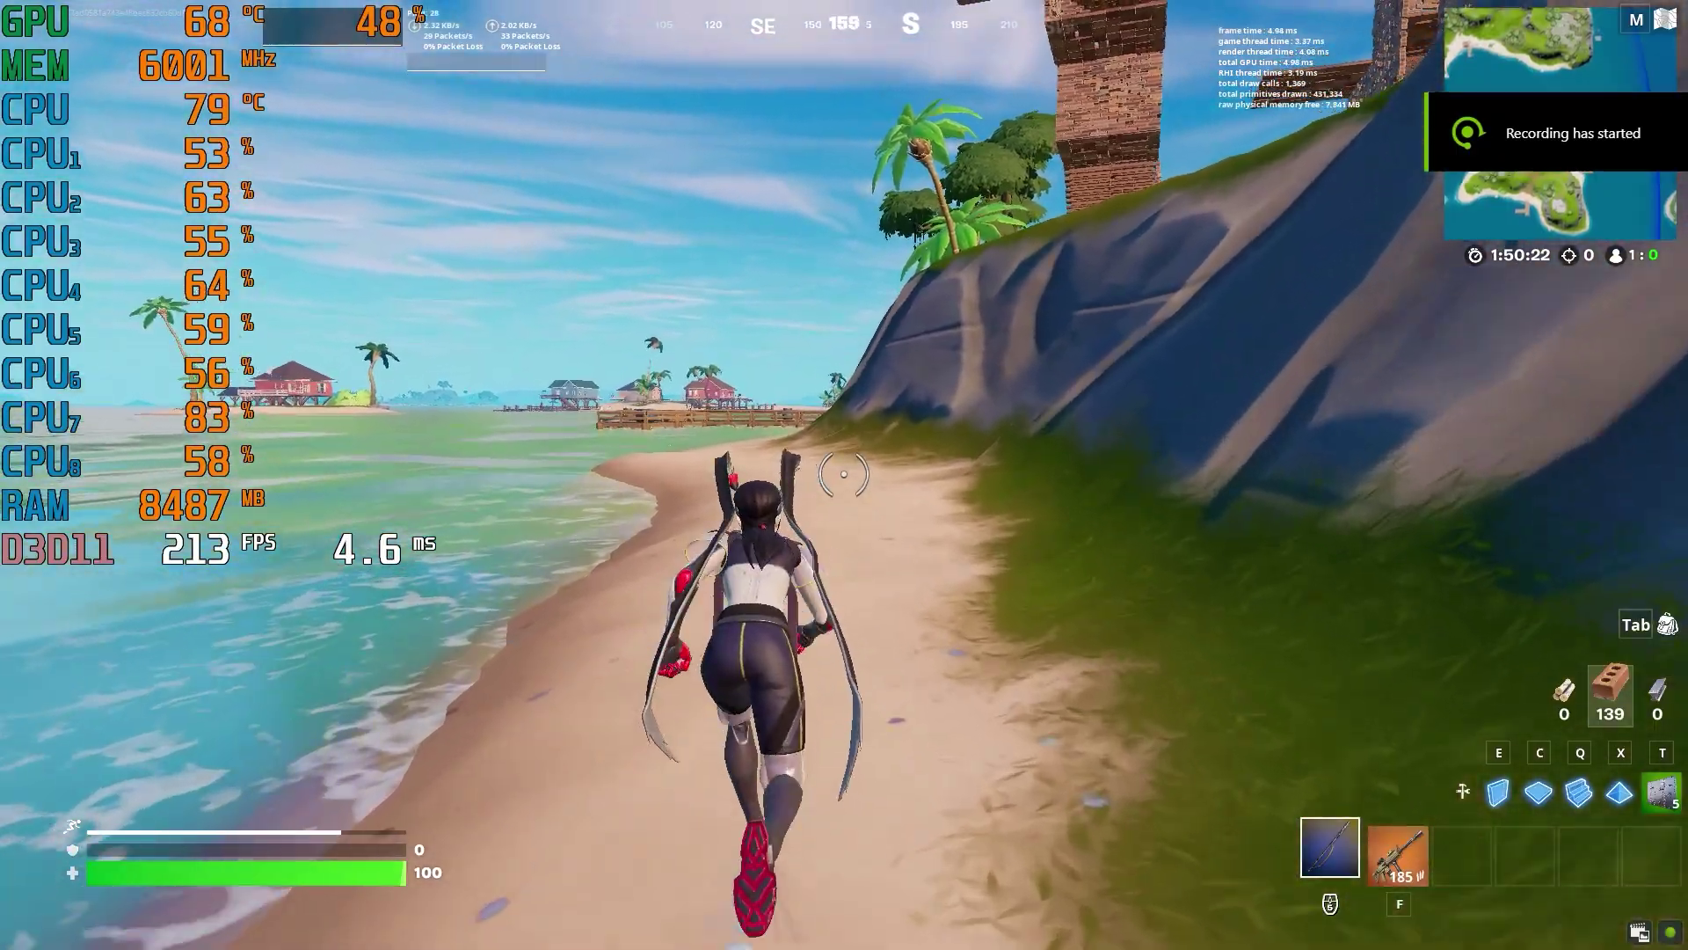
- Run along the beach toward the dock, swapping between the rifle (slot 2) and harvesting tool (slot 1)
key(w)
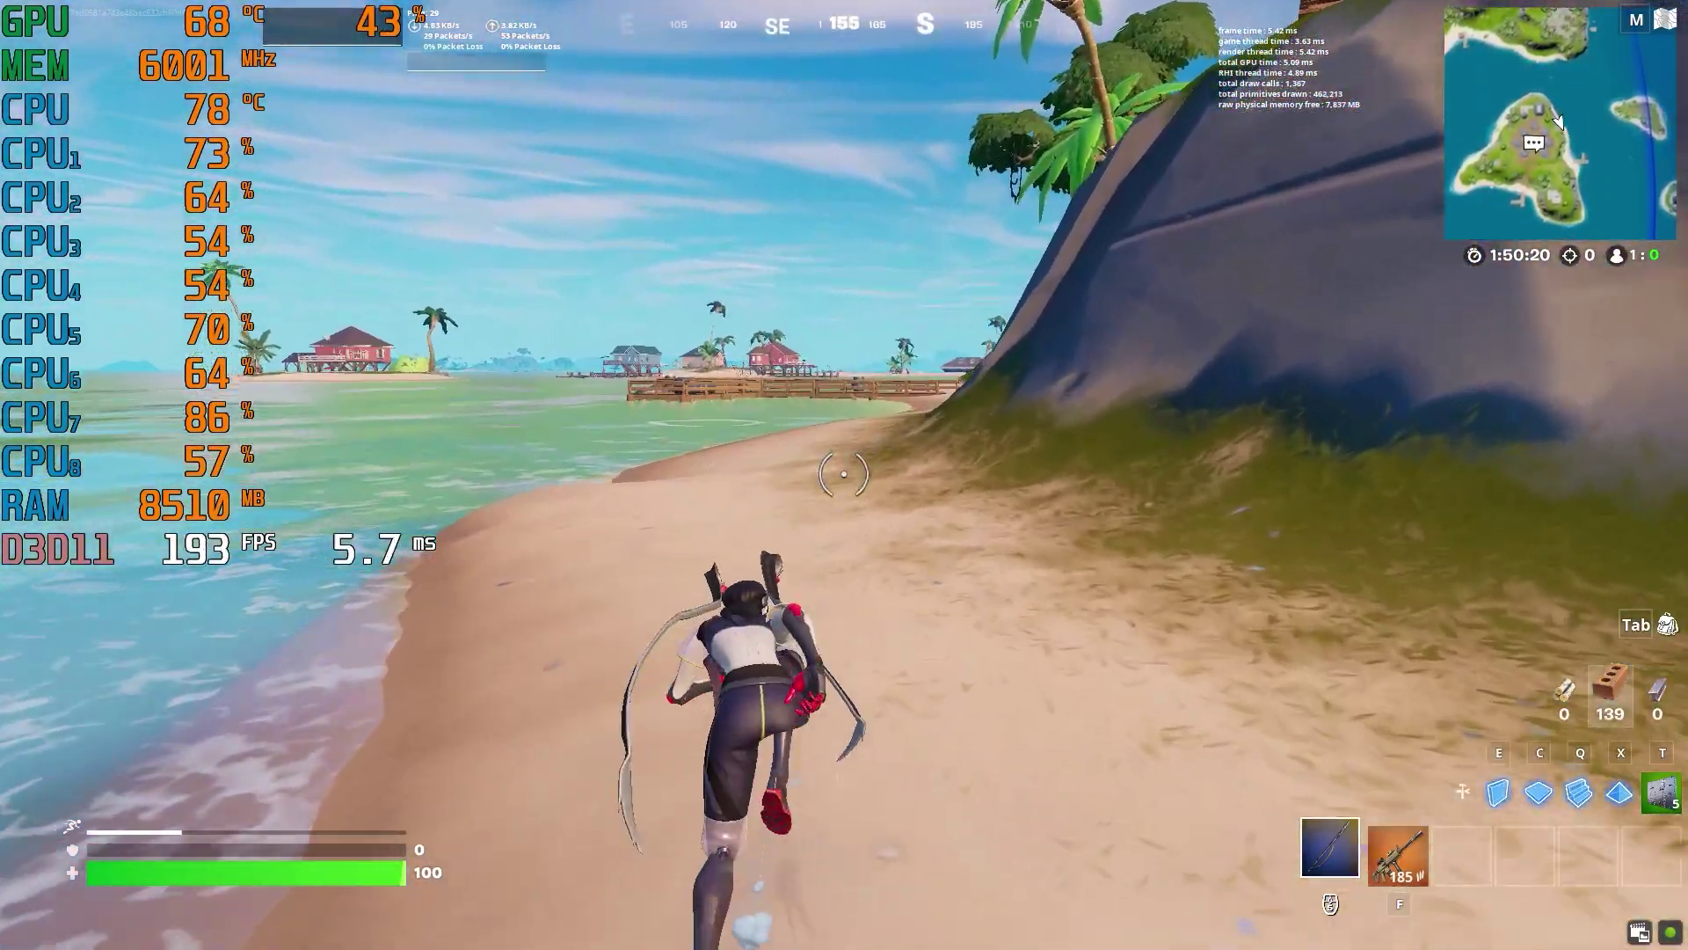
key(w)
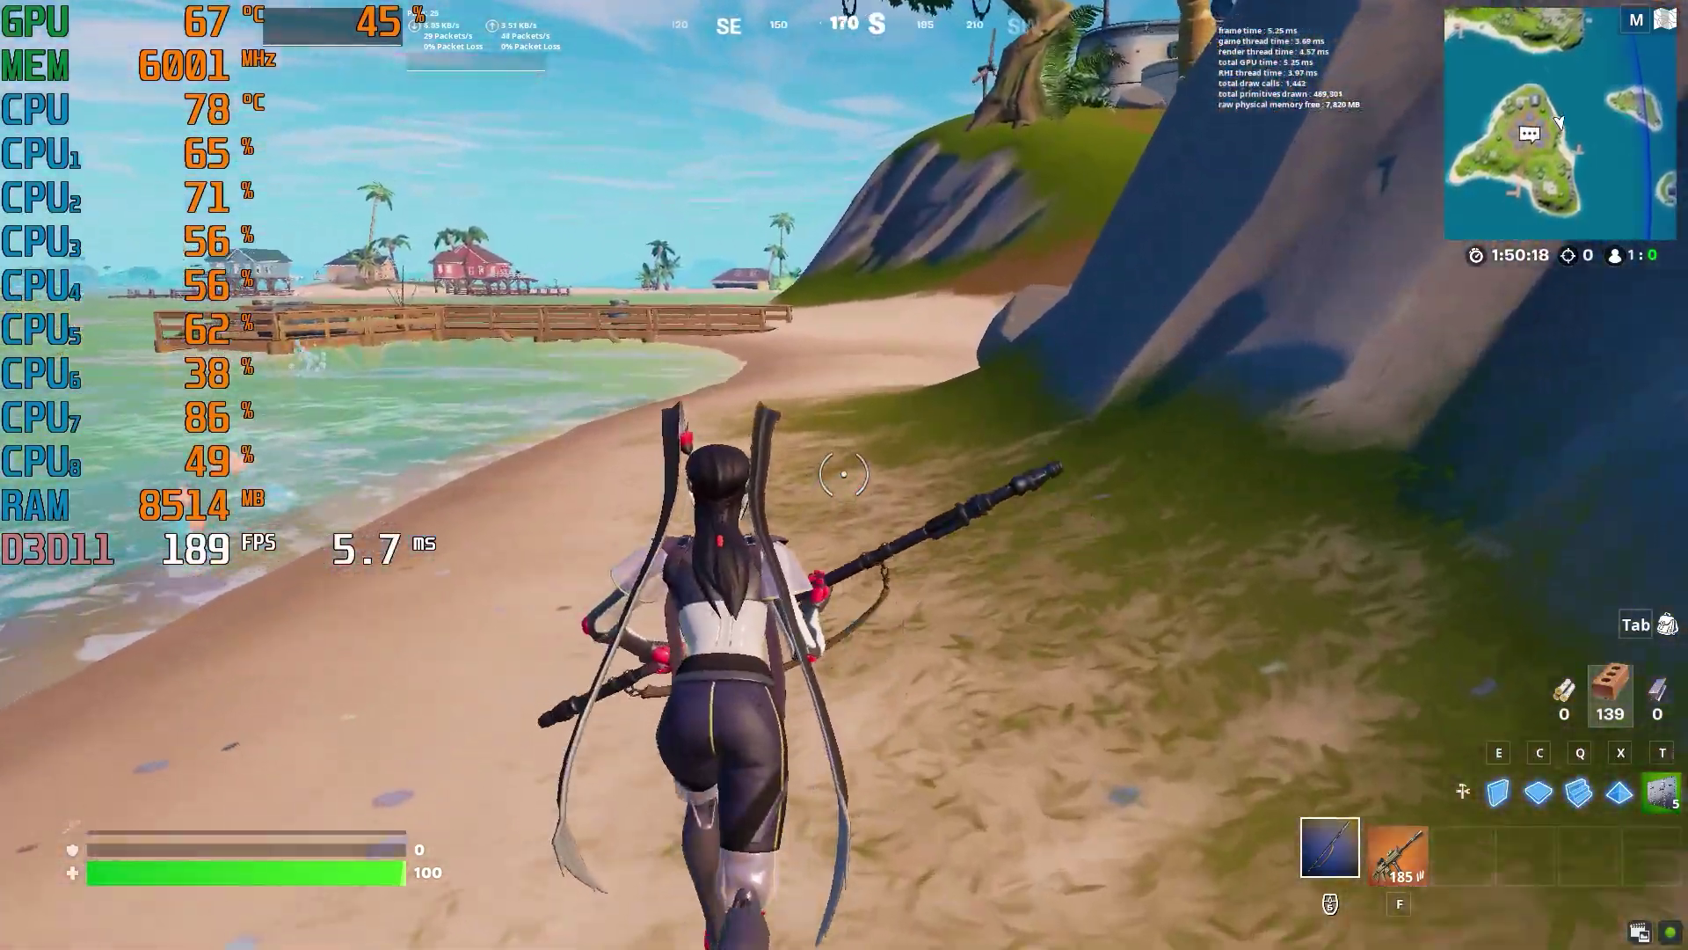
key(w)
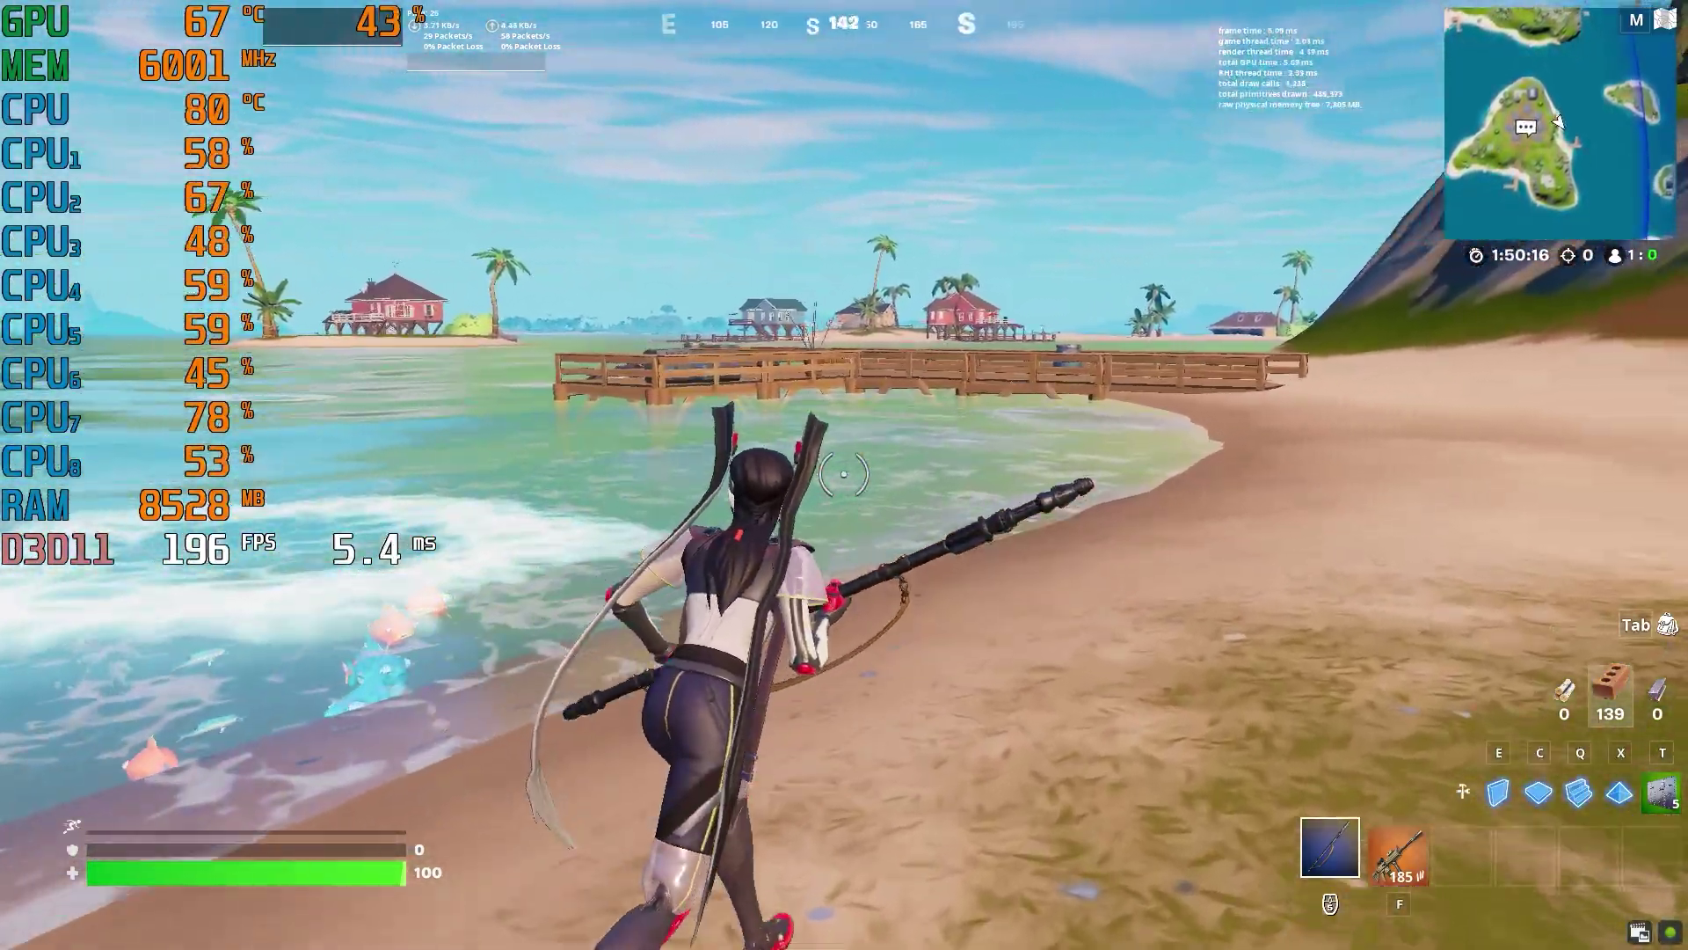
key(2)
key(1)
key(w)
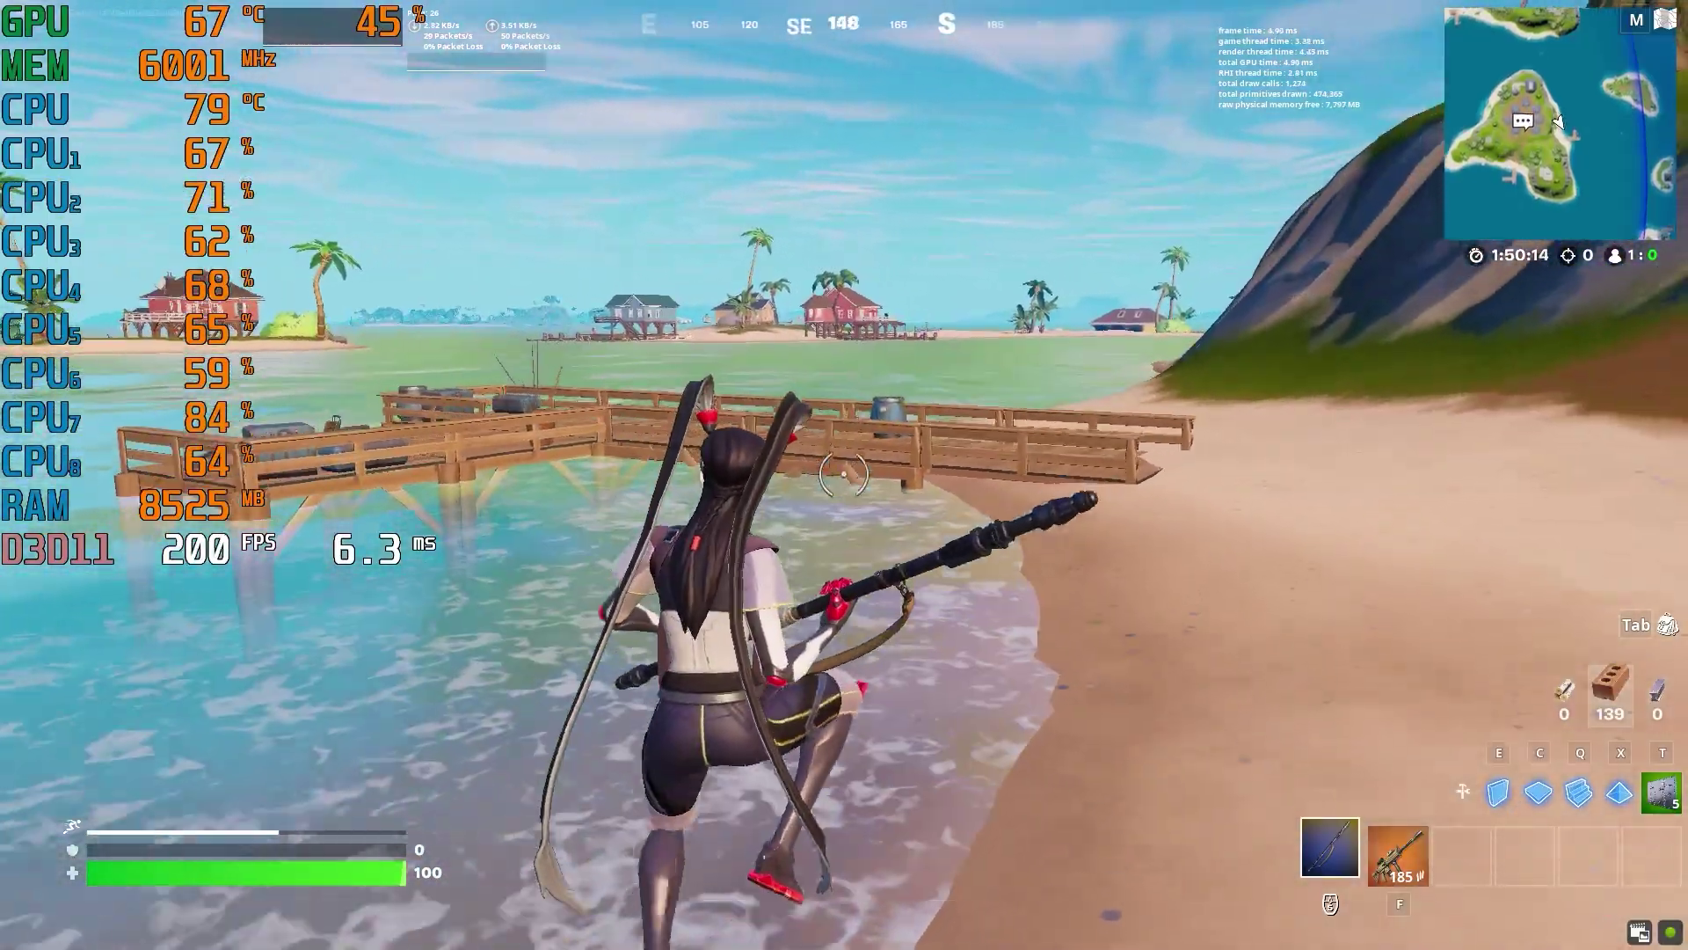
key(w)
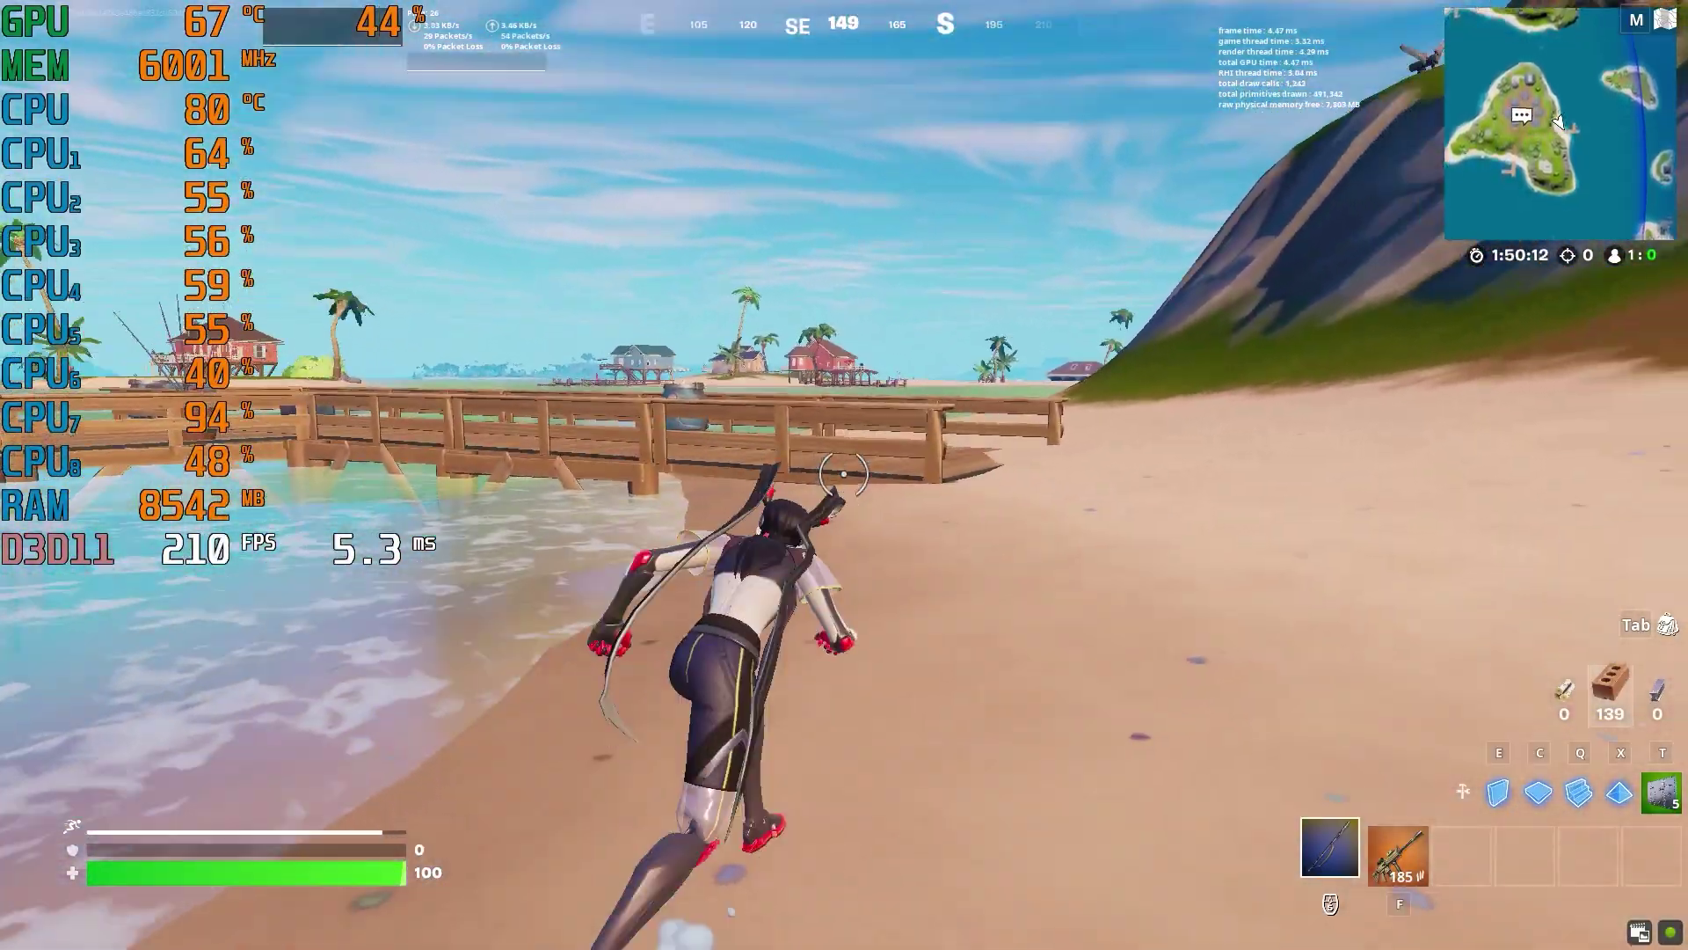
key(w)
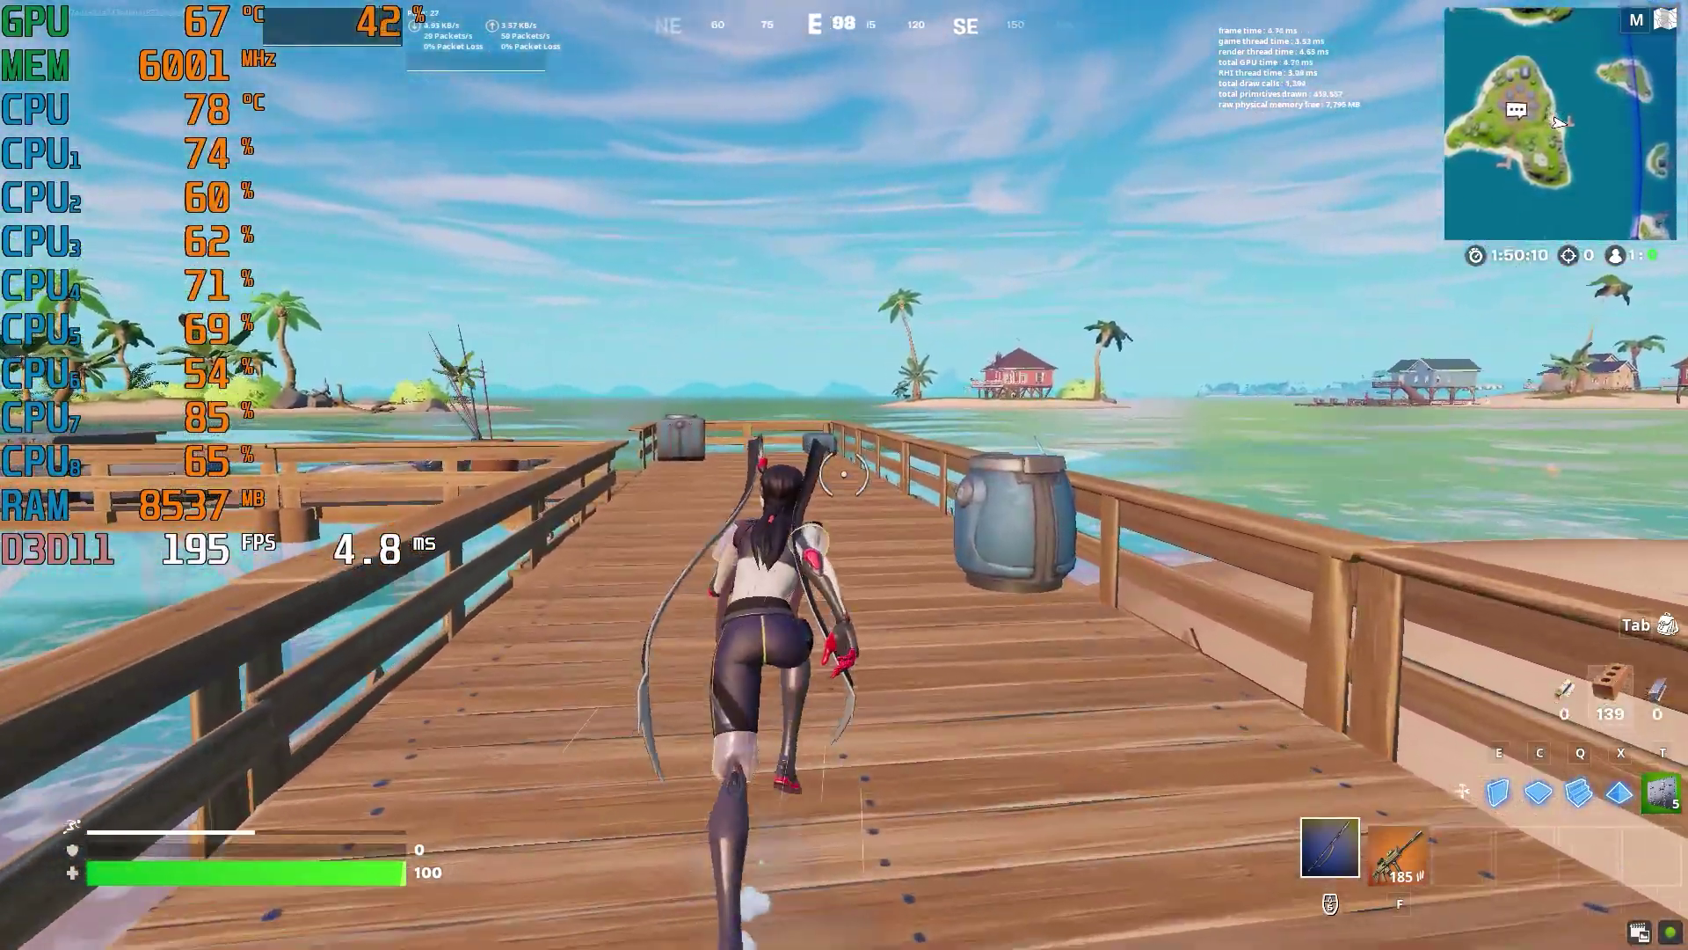
- Equip the Thermal Scoped Assault Rifle, jump off the dock's end and build inside the ice structure
key(2)
key(w)
key(space)
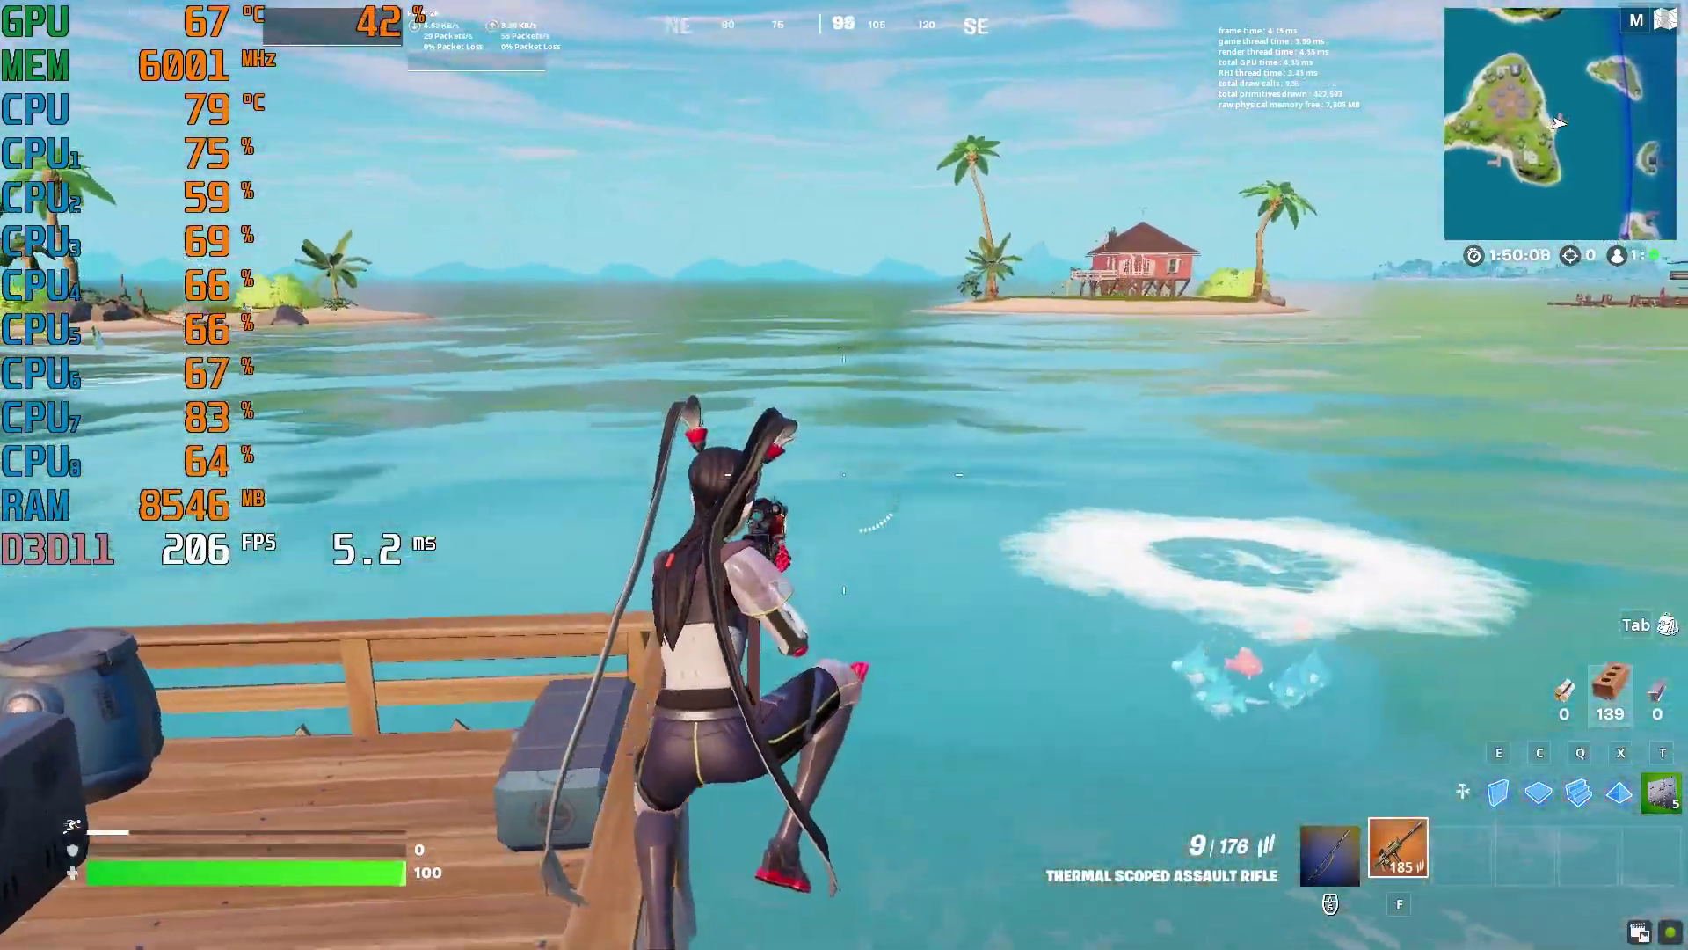
key(w)
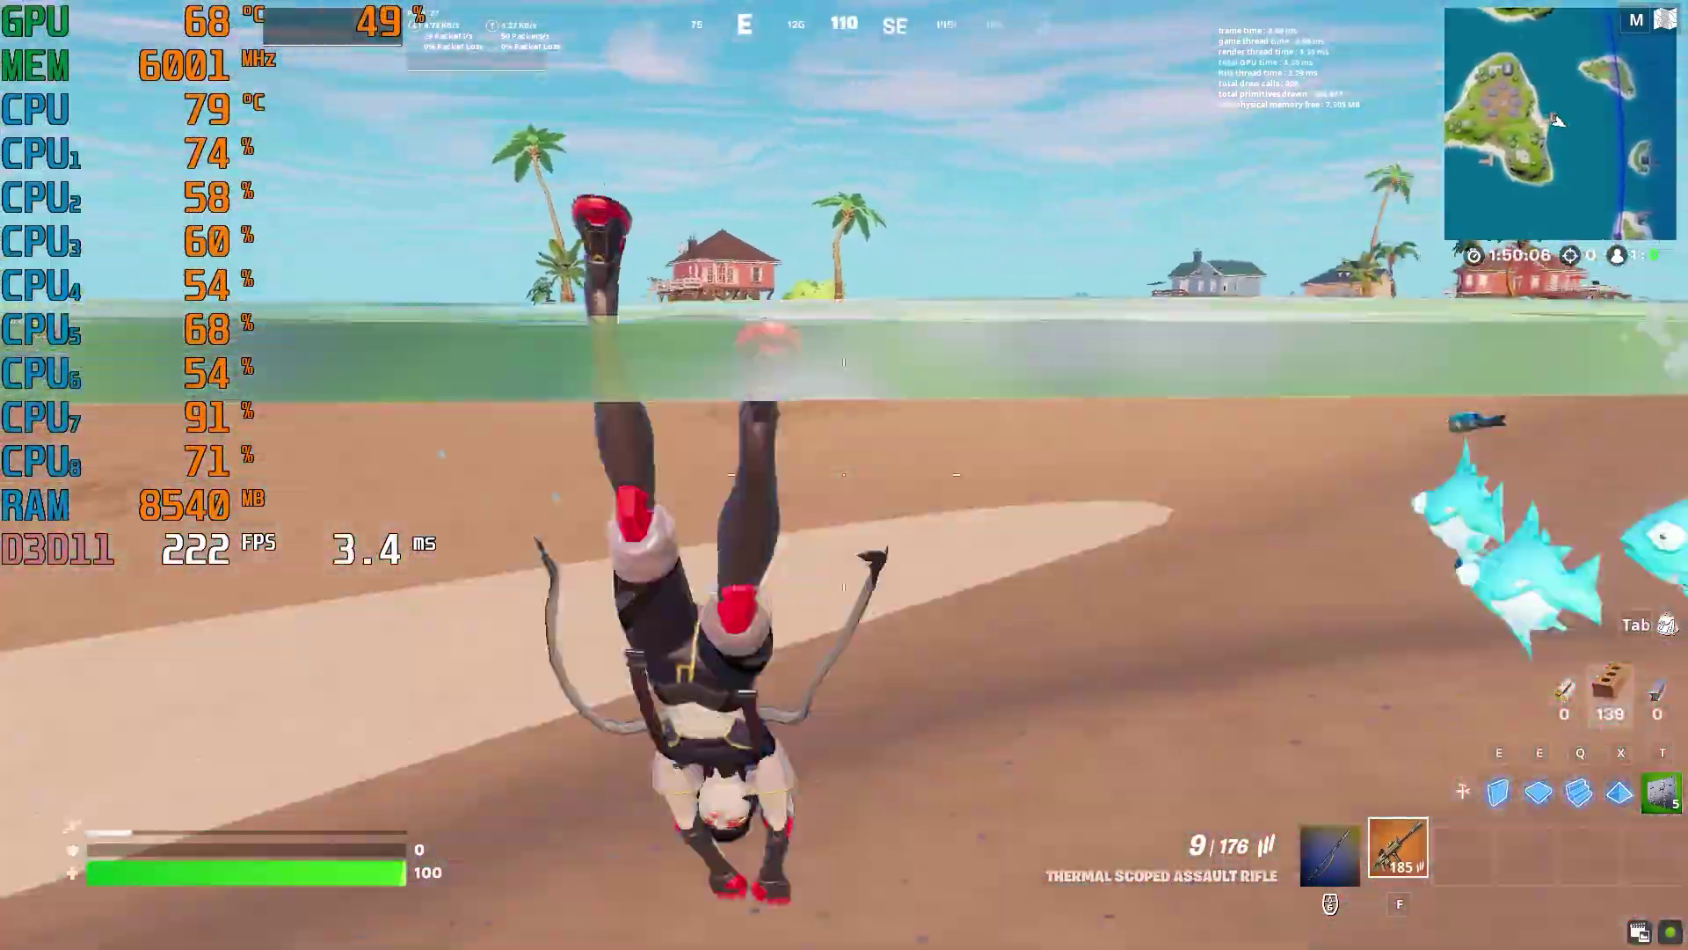
key(f)
key(w)
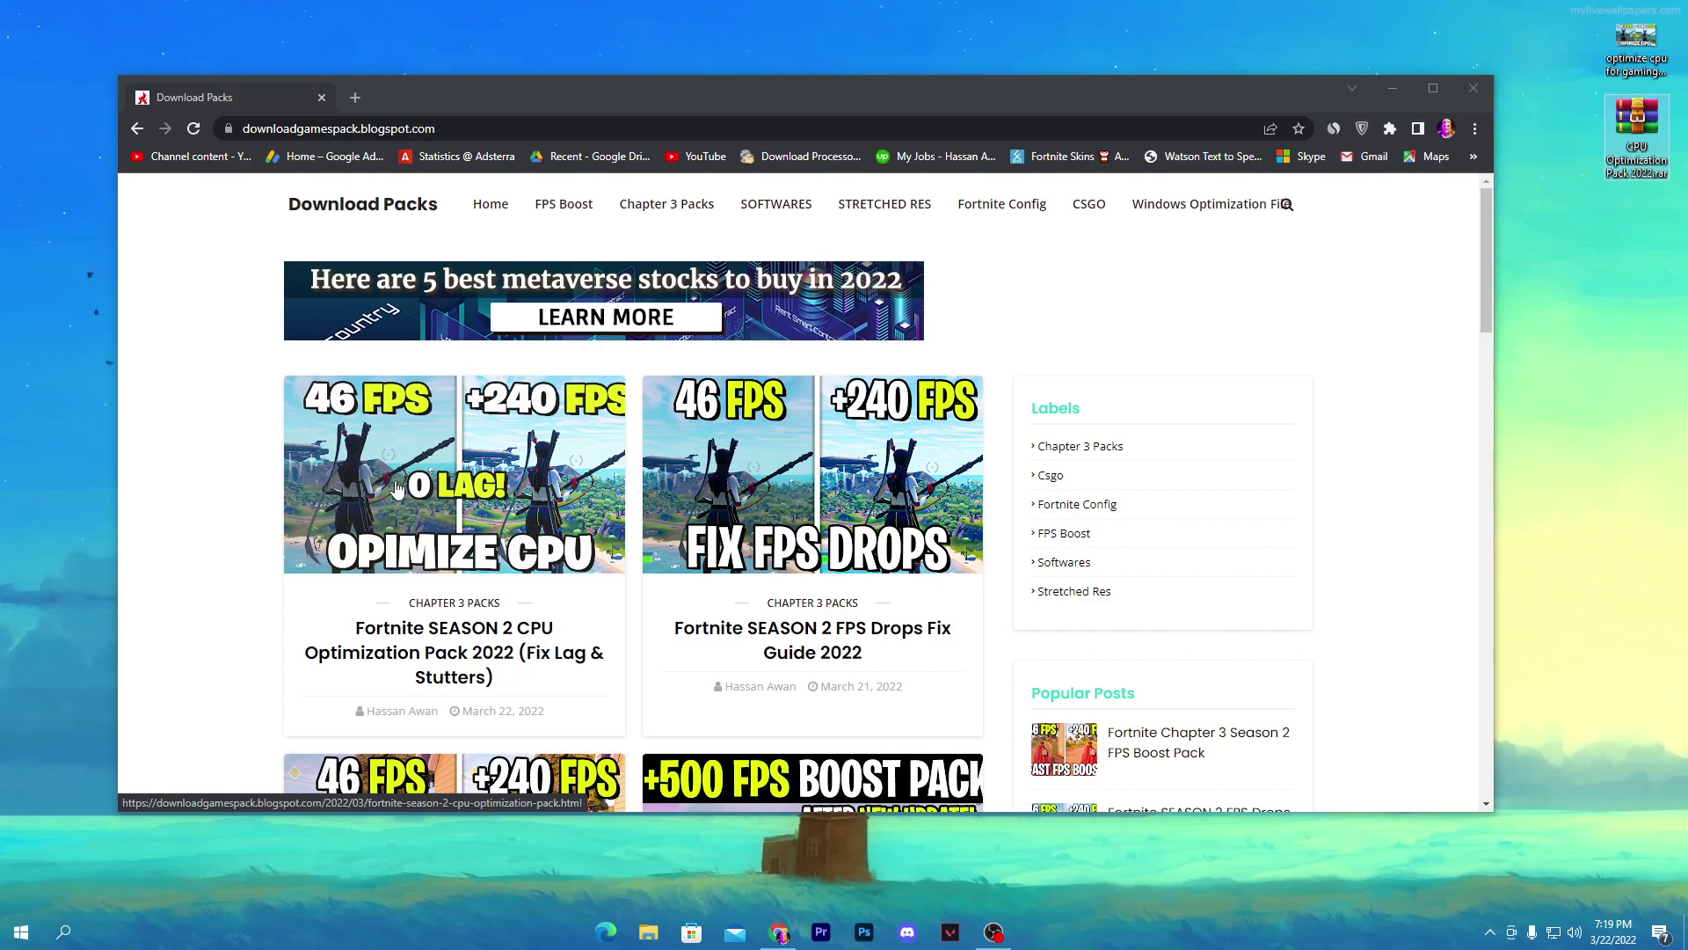
- Go to Chapter 3 Packs, dismiss the ad tab, open the CPU Optimization Pack post and scroll to DOWNLOAD
click(670, 211)
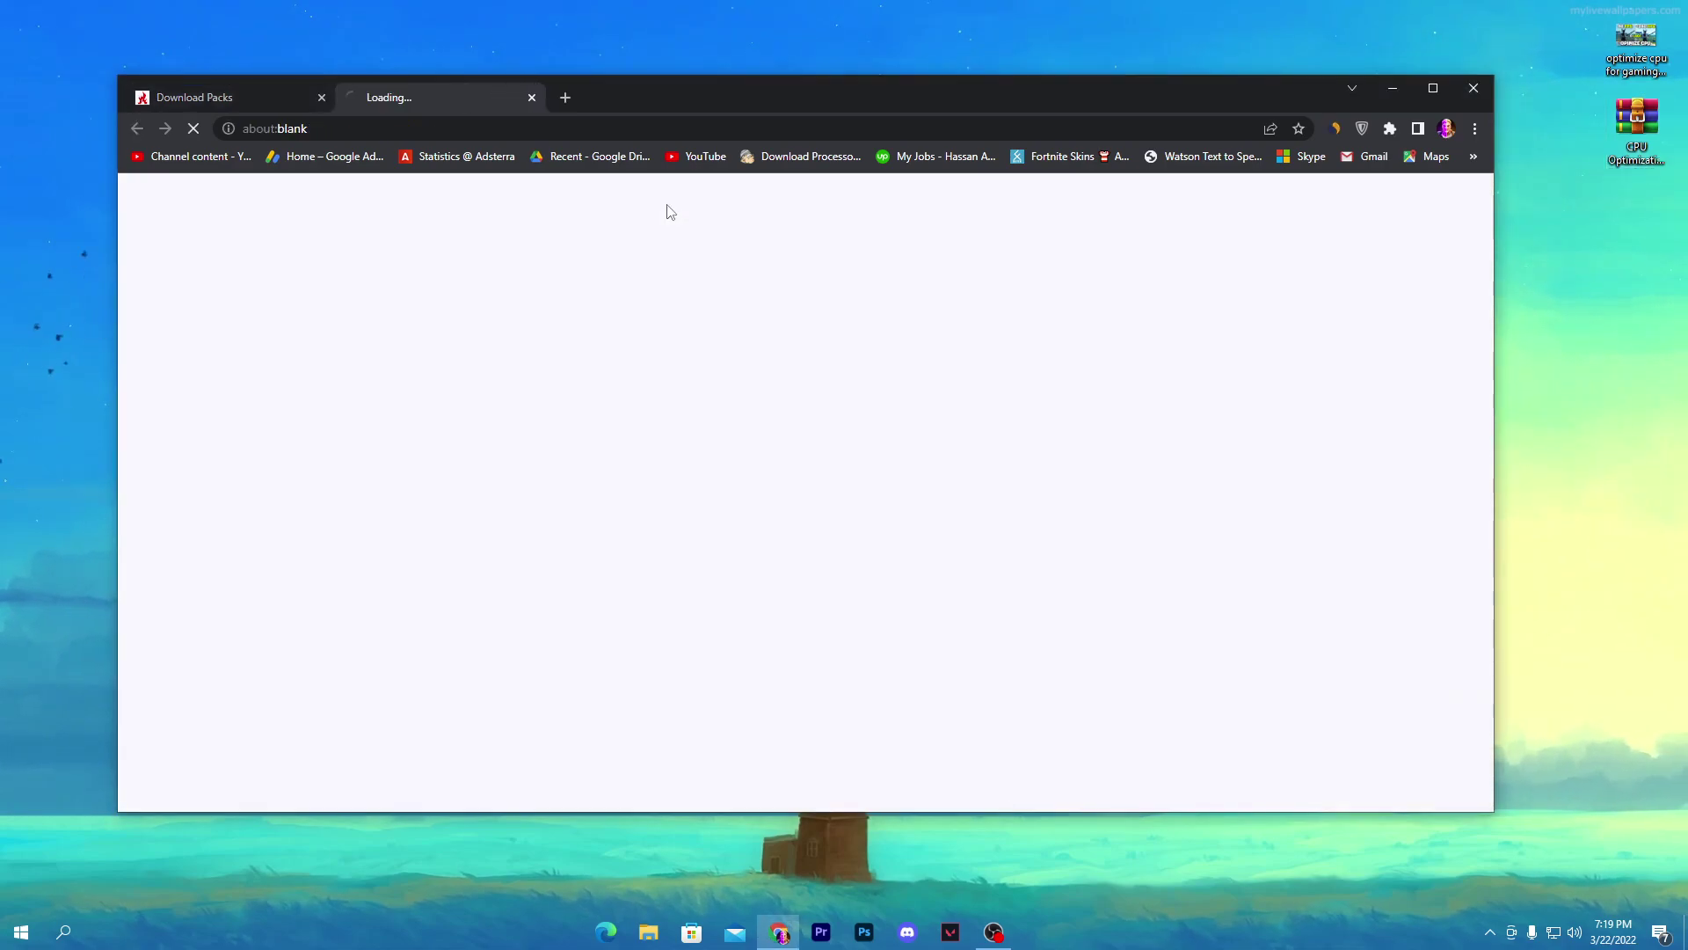
click(239, 98)
click(661, 211)
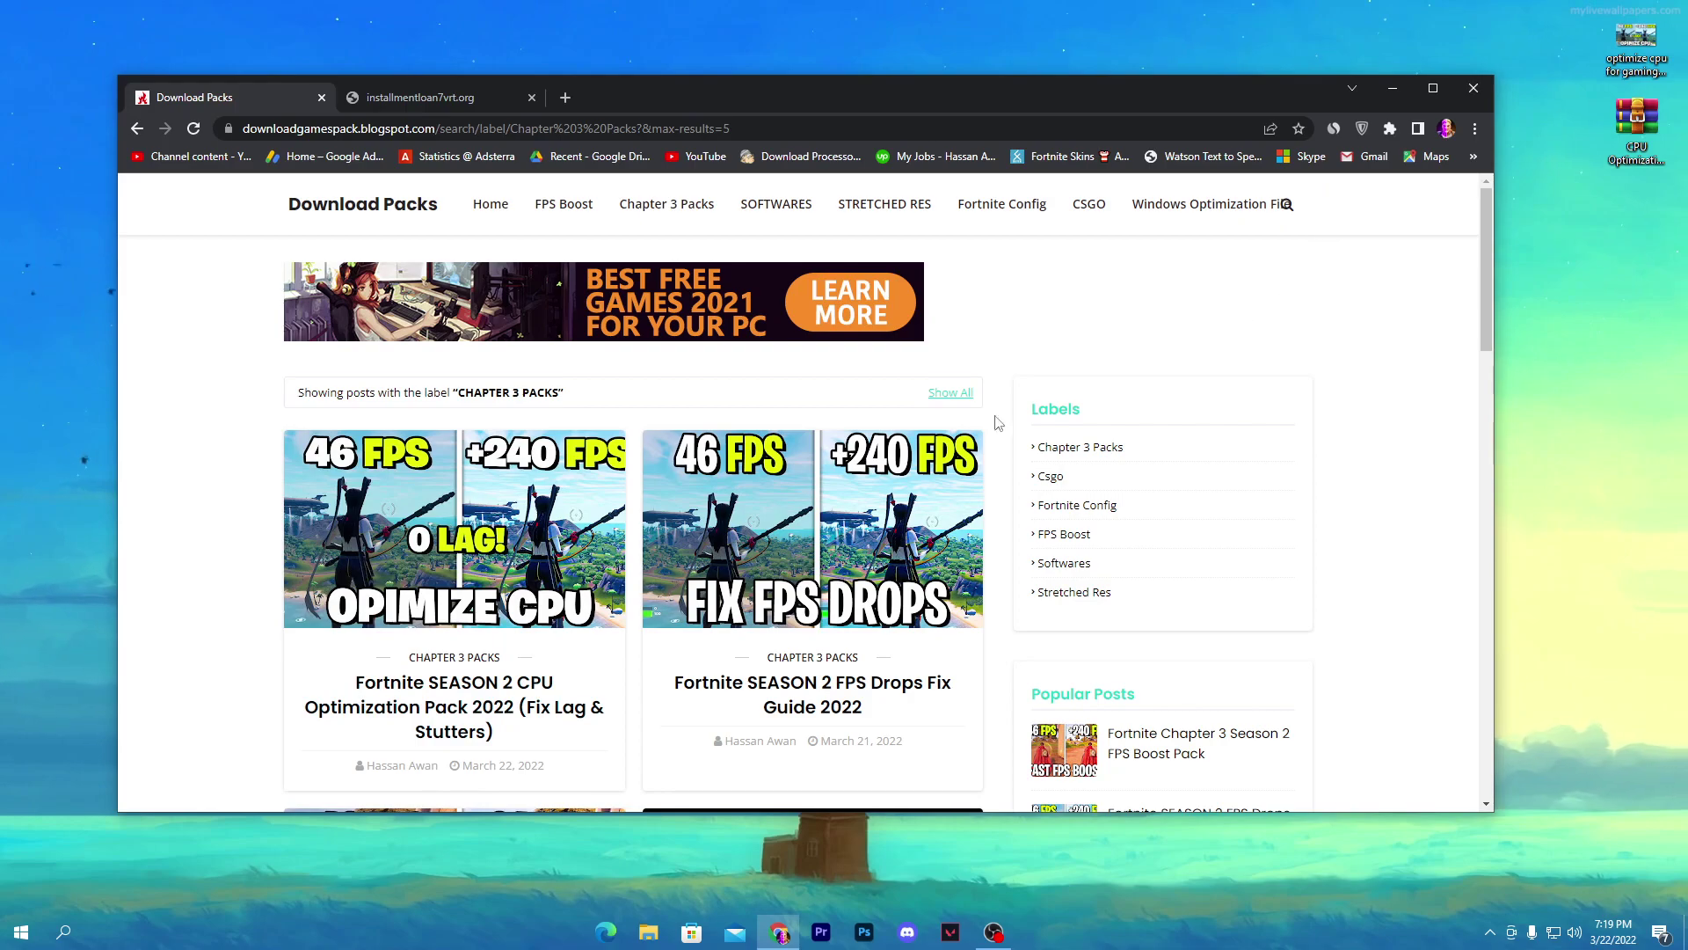
click(489, 517)
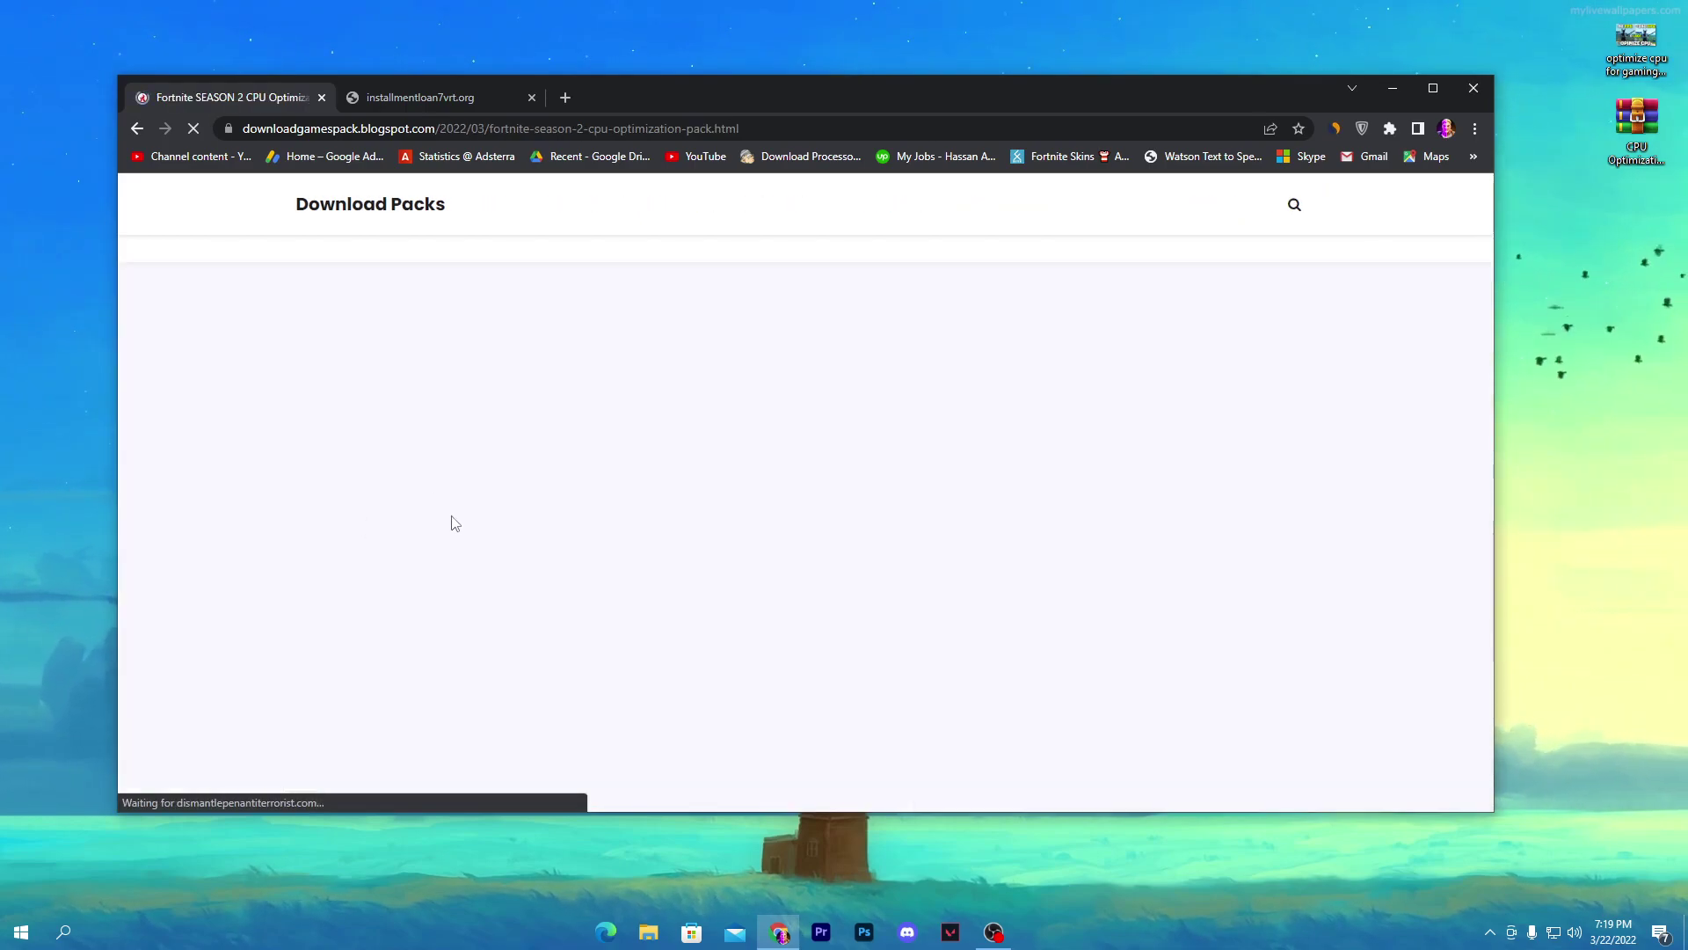
scroll(731, 440, down, 9)
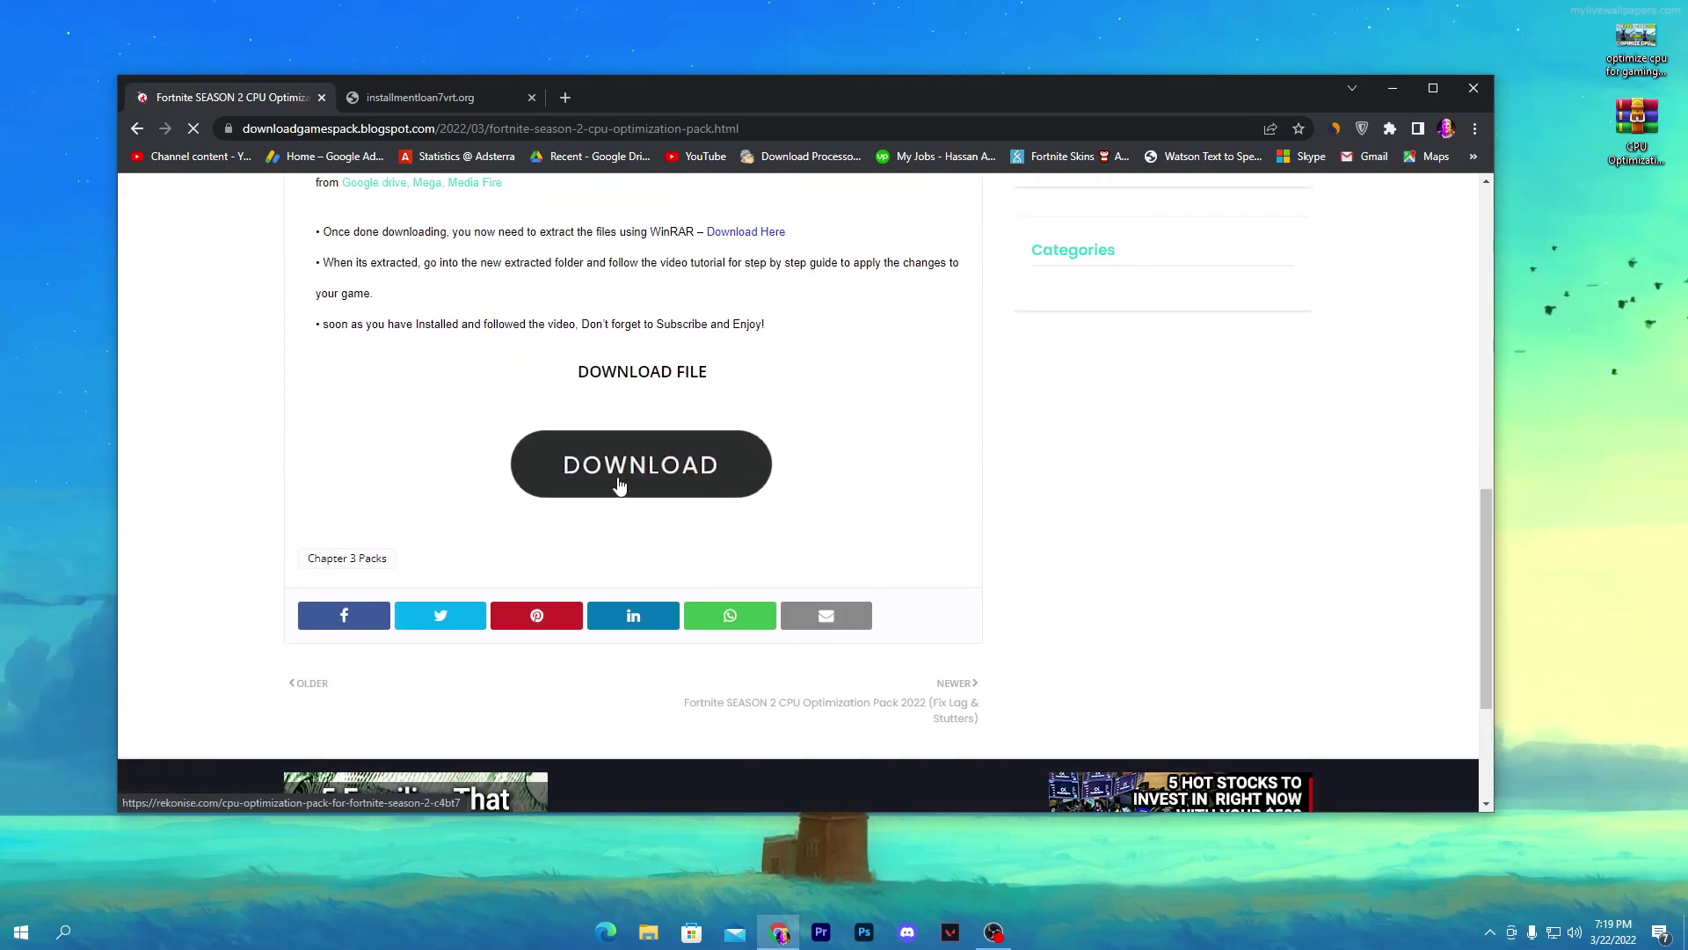
- Follow the DOWNLOAD link, subscribe on YouTube, close the extra tabs and unlock the Google Drive link
click(626, 466)
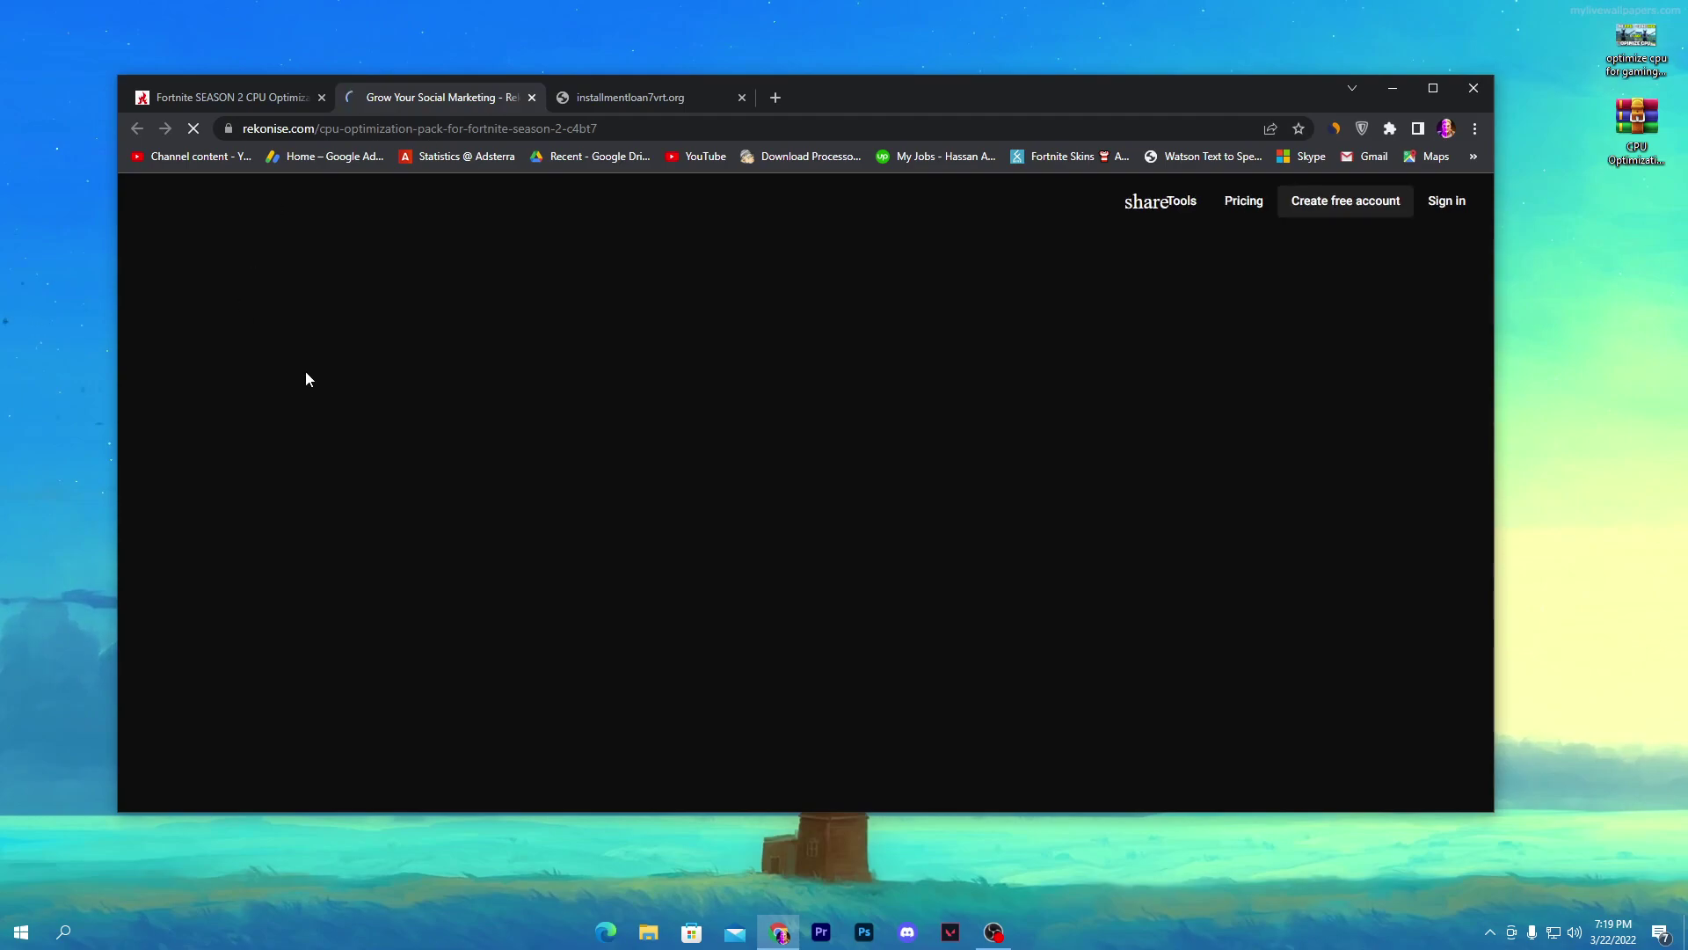
click(798, 395)
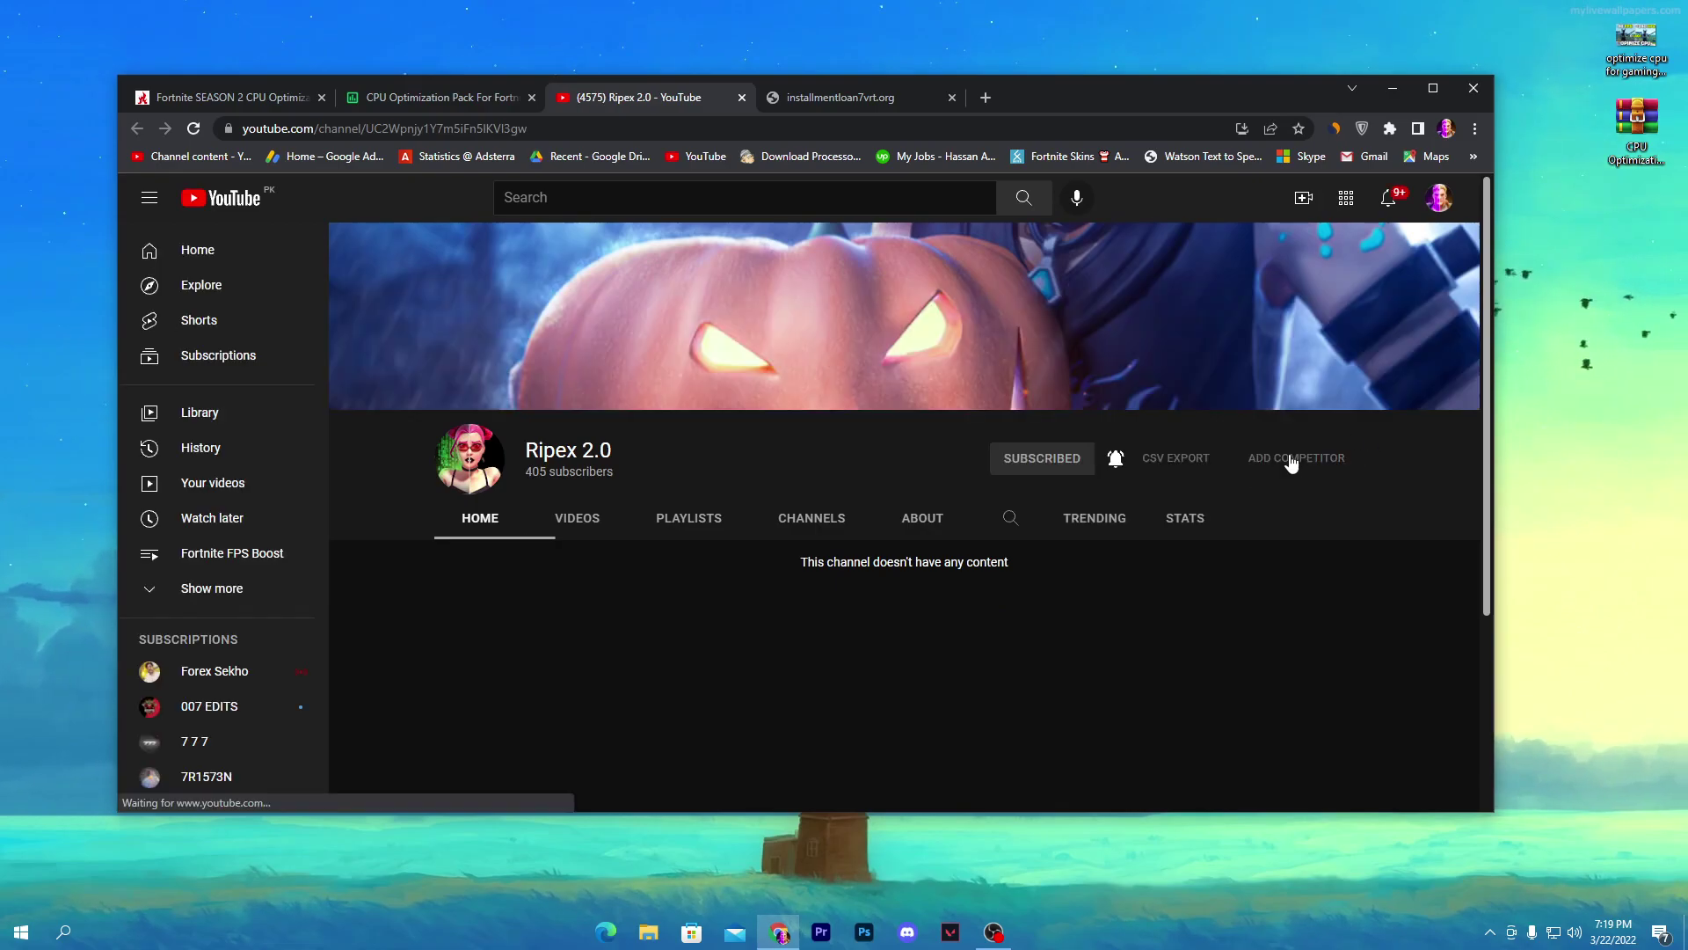
click(431, 98)
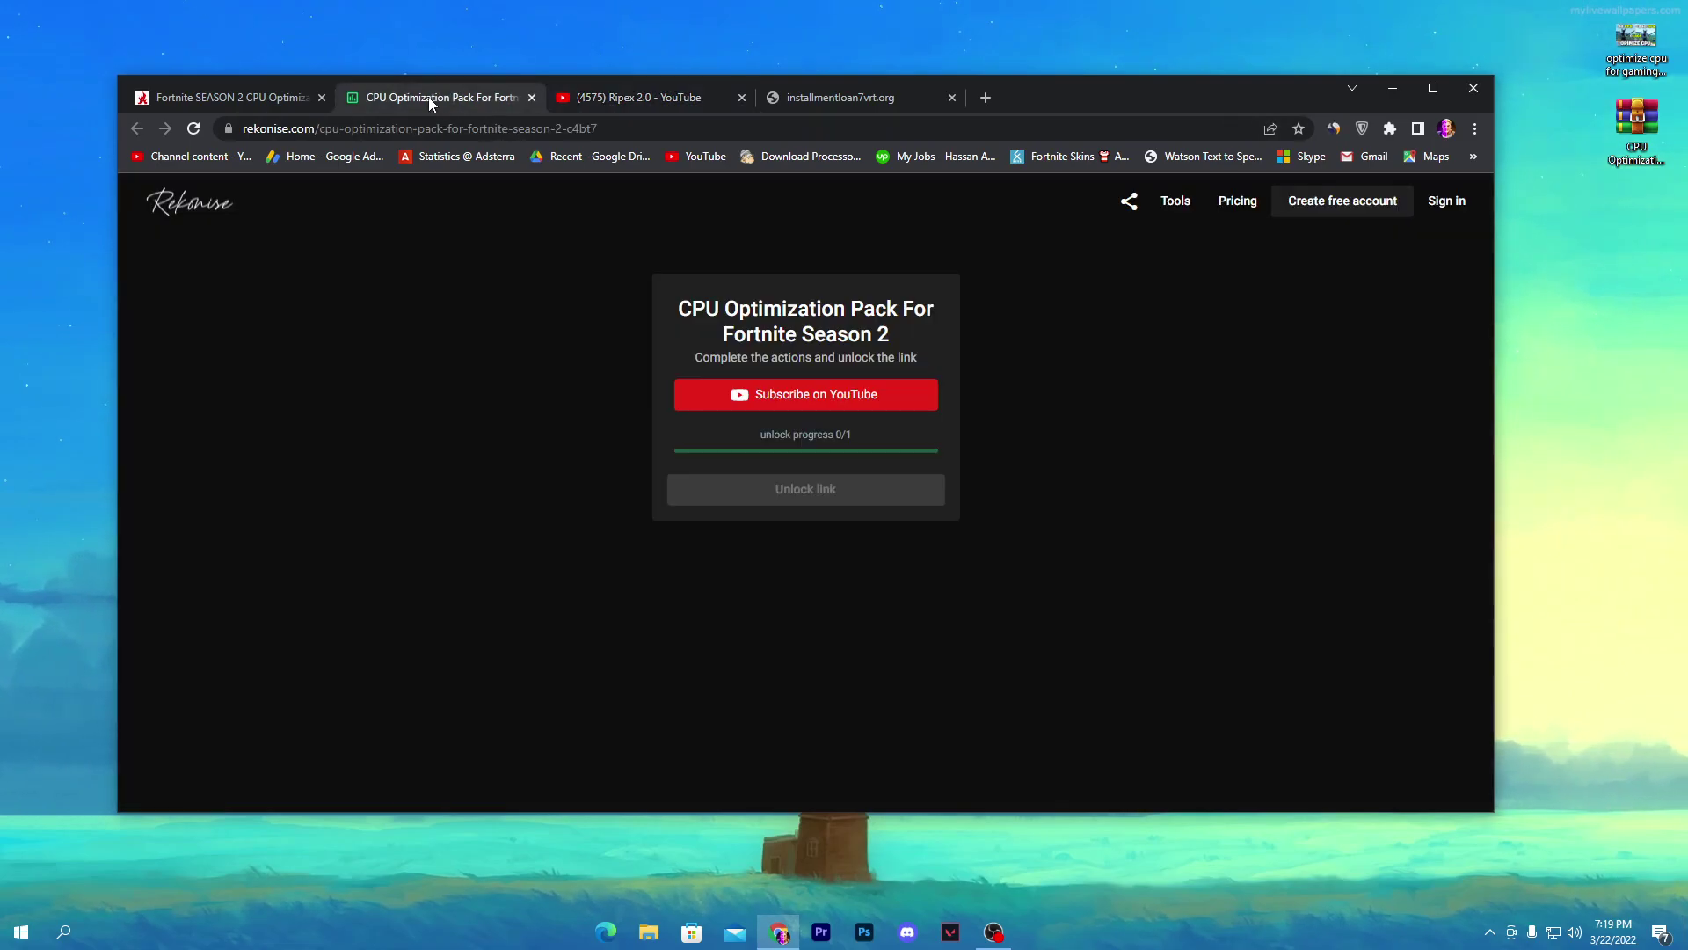
click(747, 93)
click(747, 93)
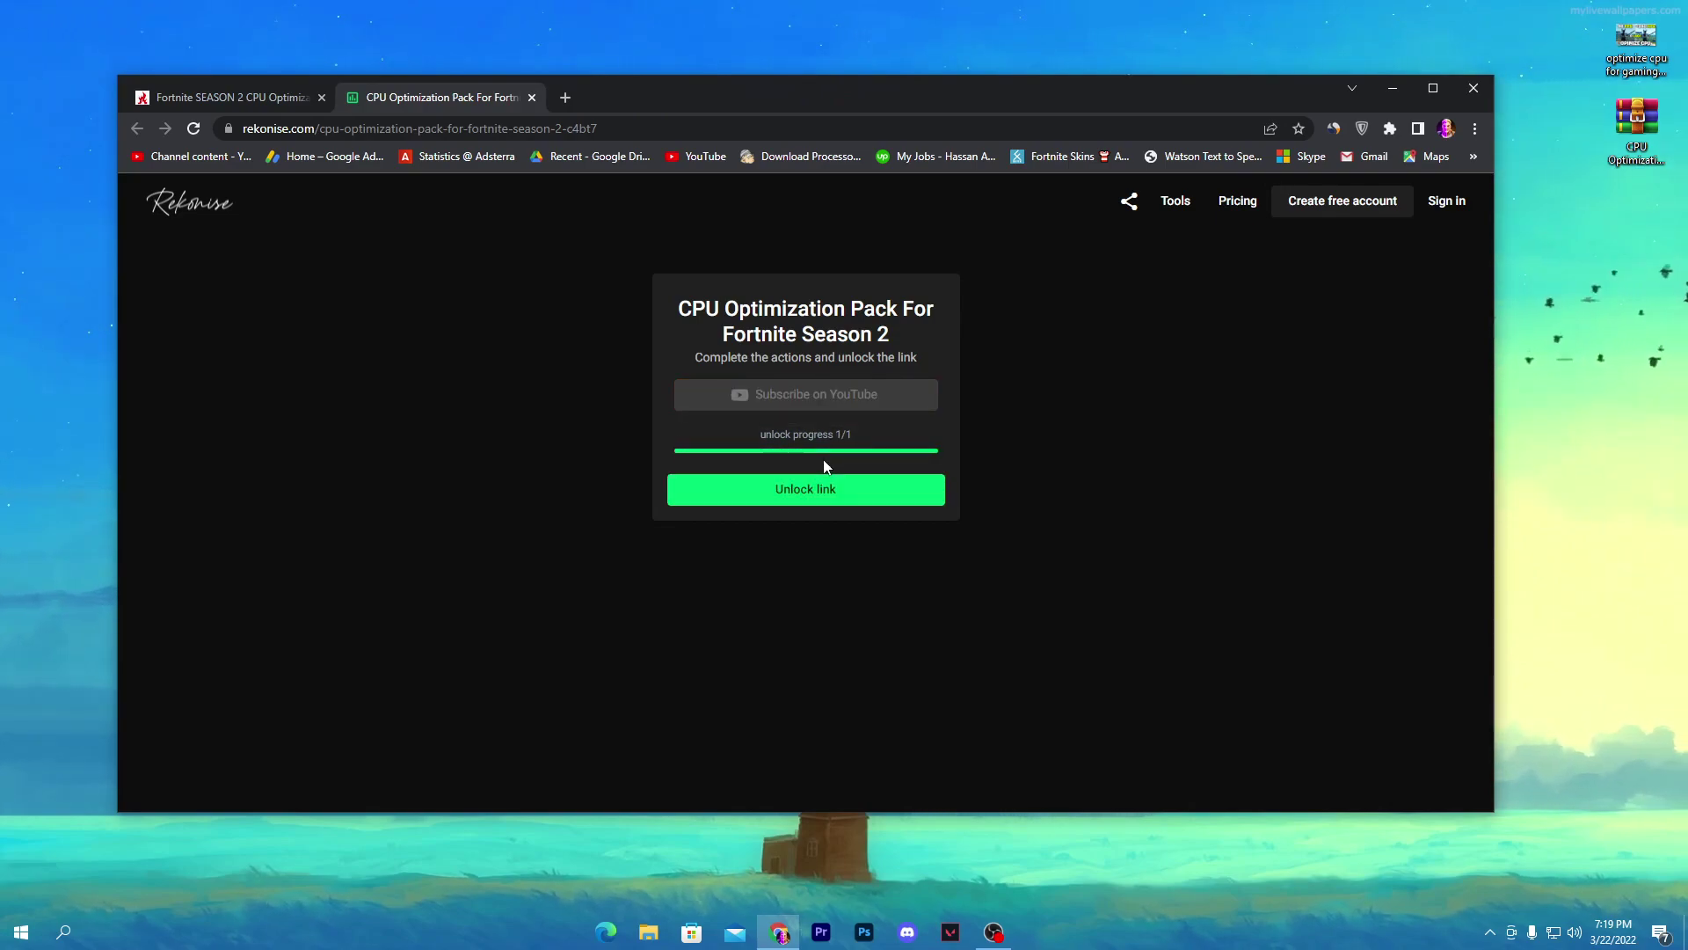
click(786, 494)
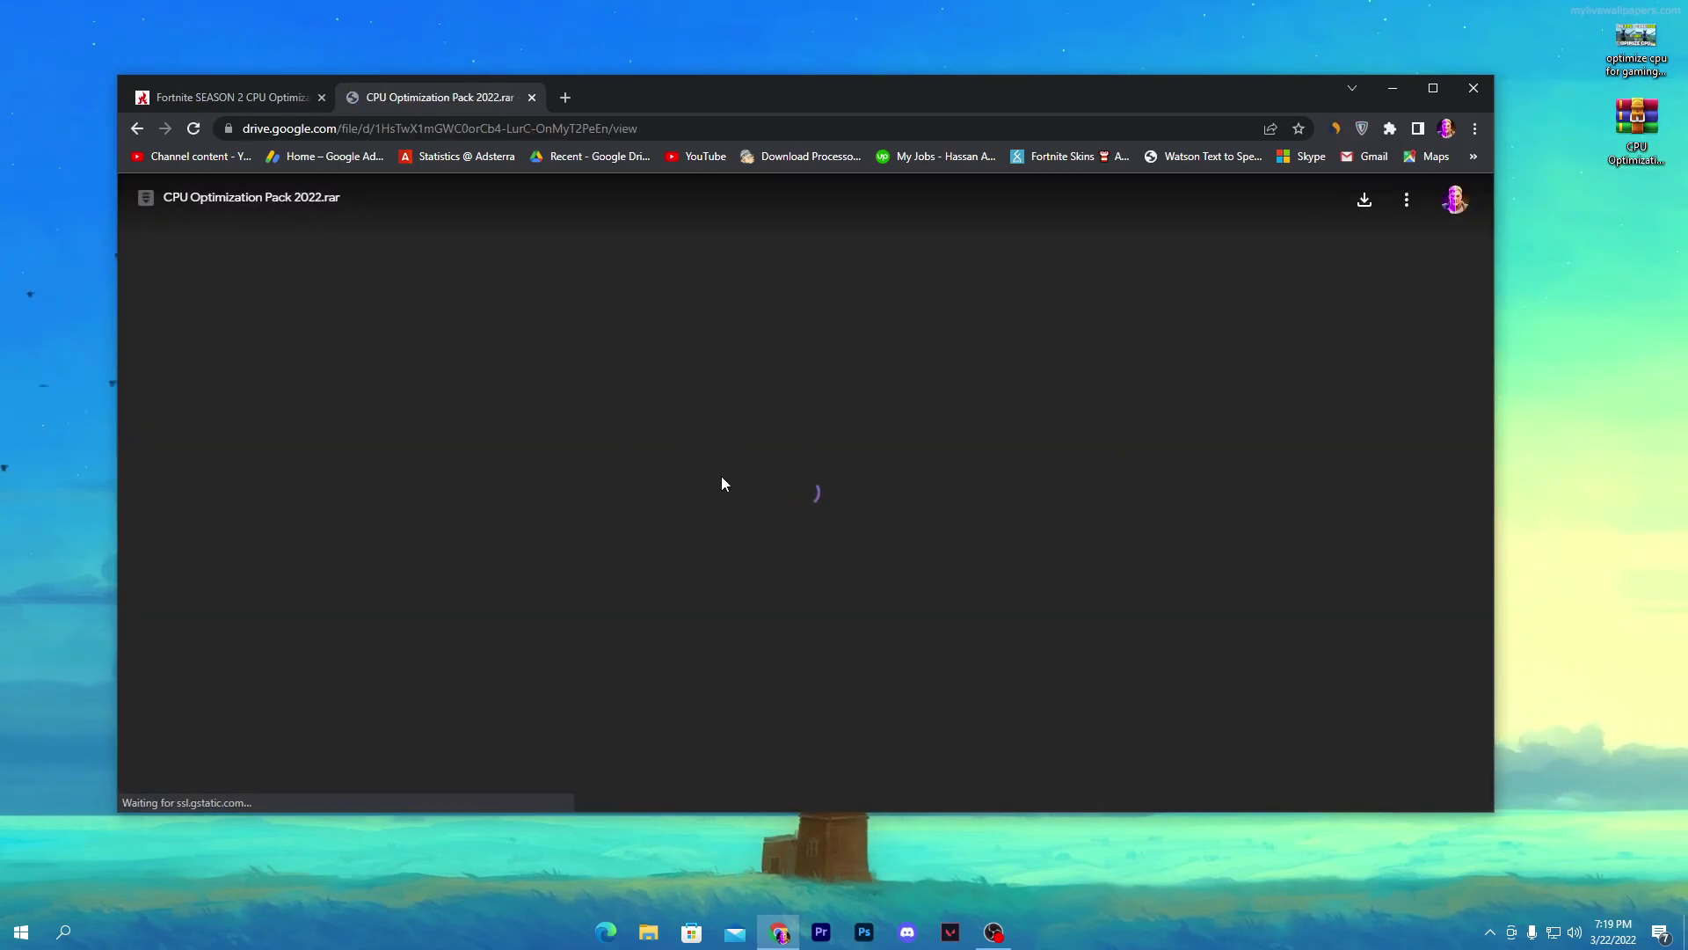
- Download CPU Optimization Pack 2022.rar, minimize Chrome and place the archive at the desktop's top-centre
click(1374, 216)
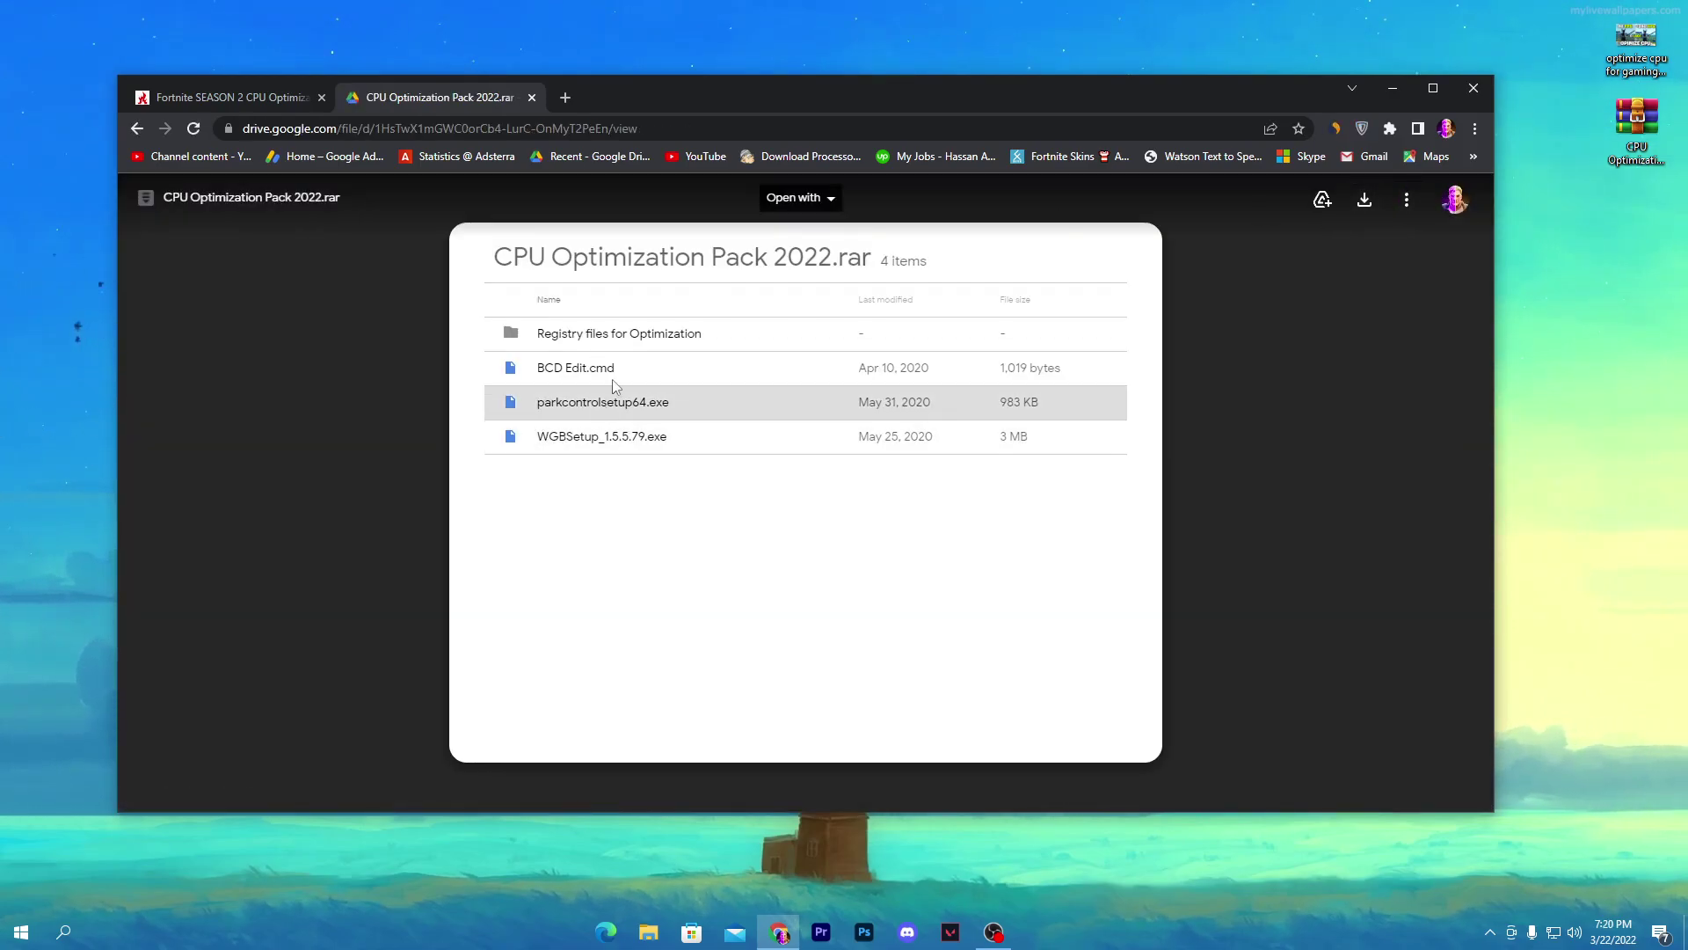
click(1393, 88)
drag(1664, 127, 598, 123)
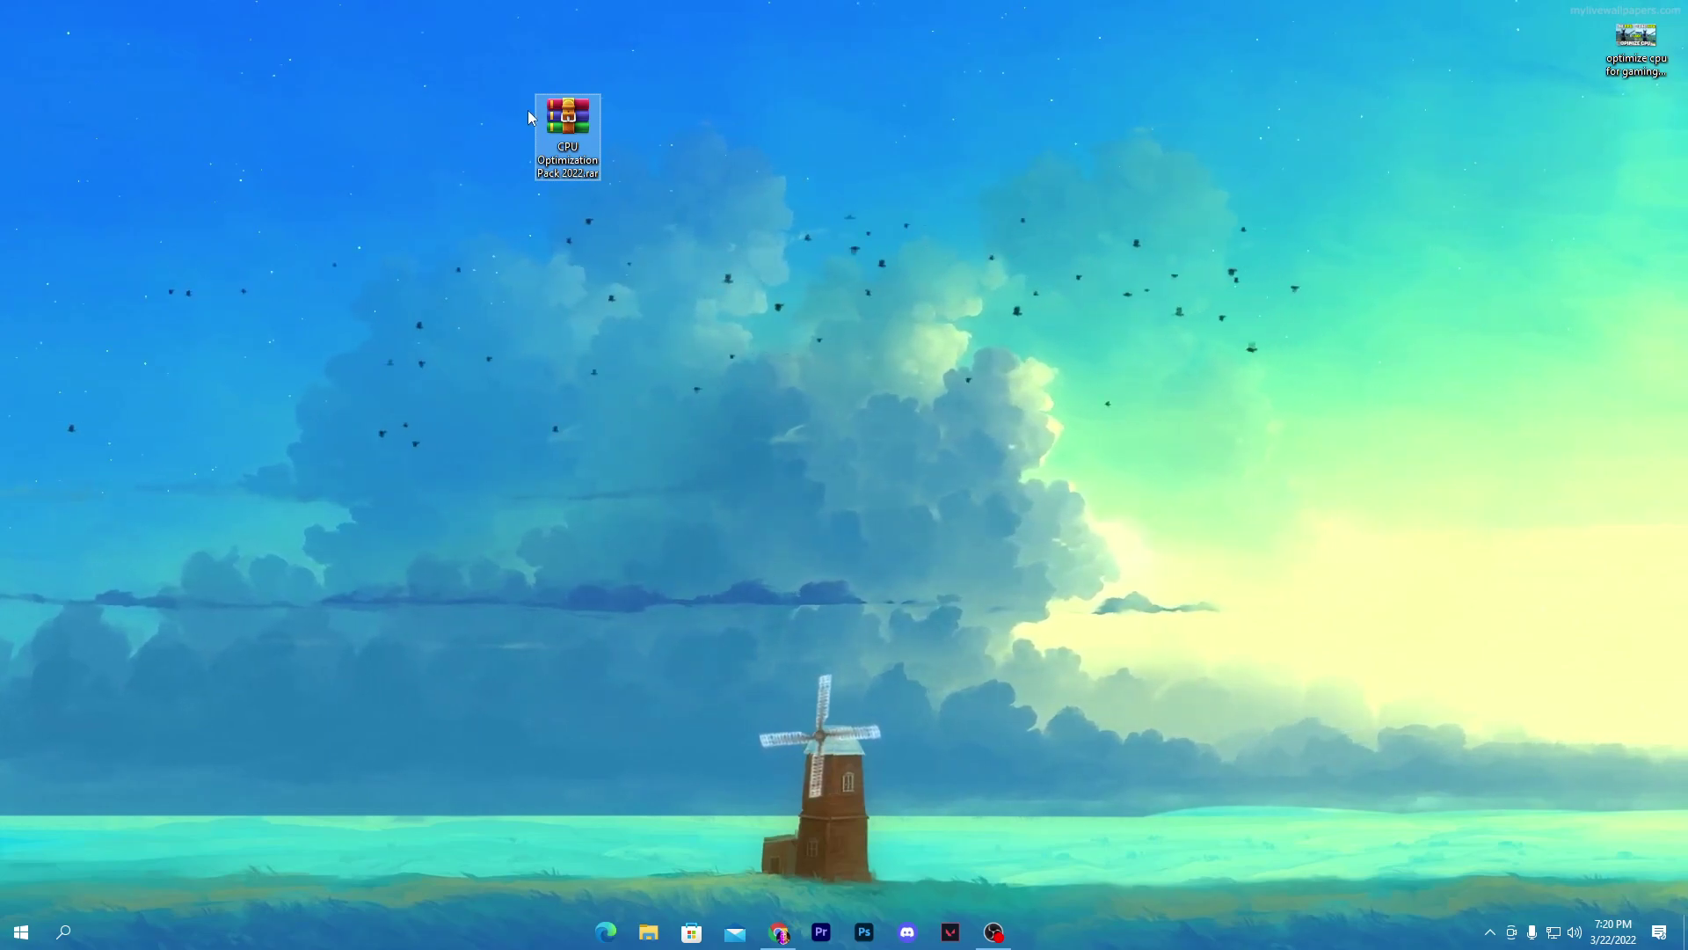
- Extract the .rar with Extract Here and move the four extracted items to the desktop's top-centre
drag(567, 114, 169, 112)
right_click(173, 112)
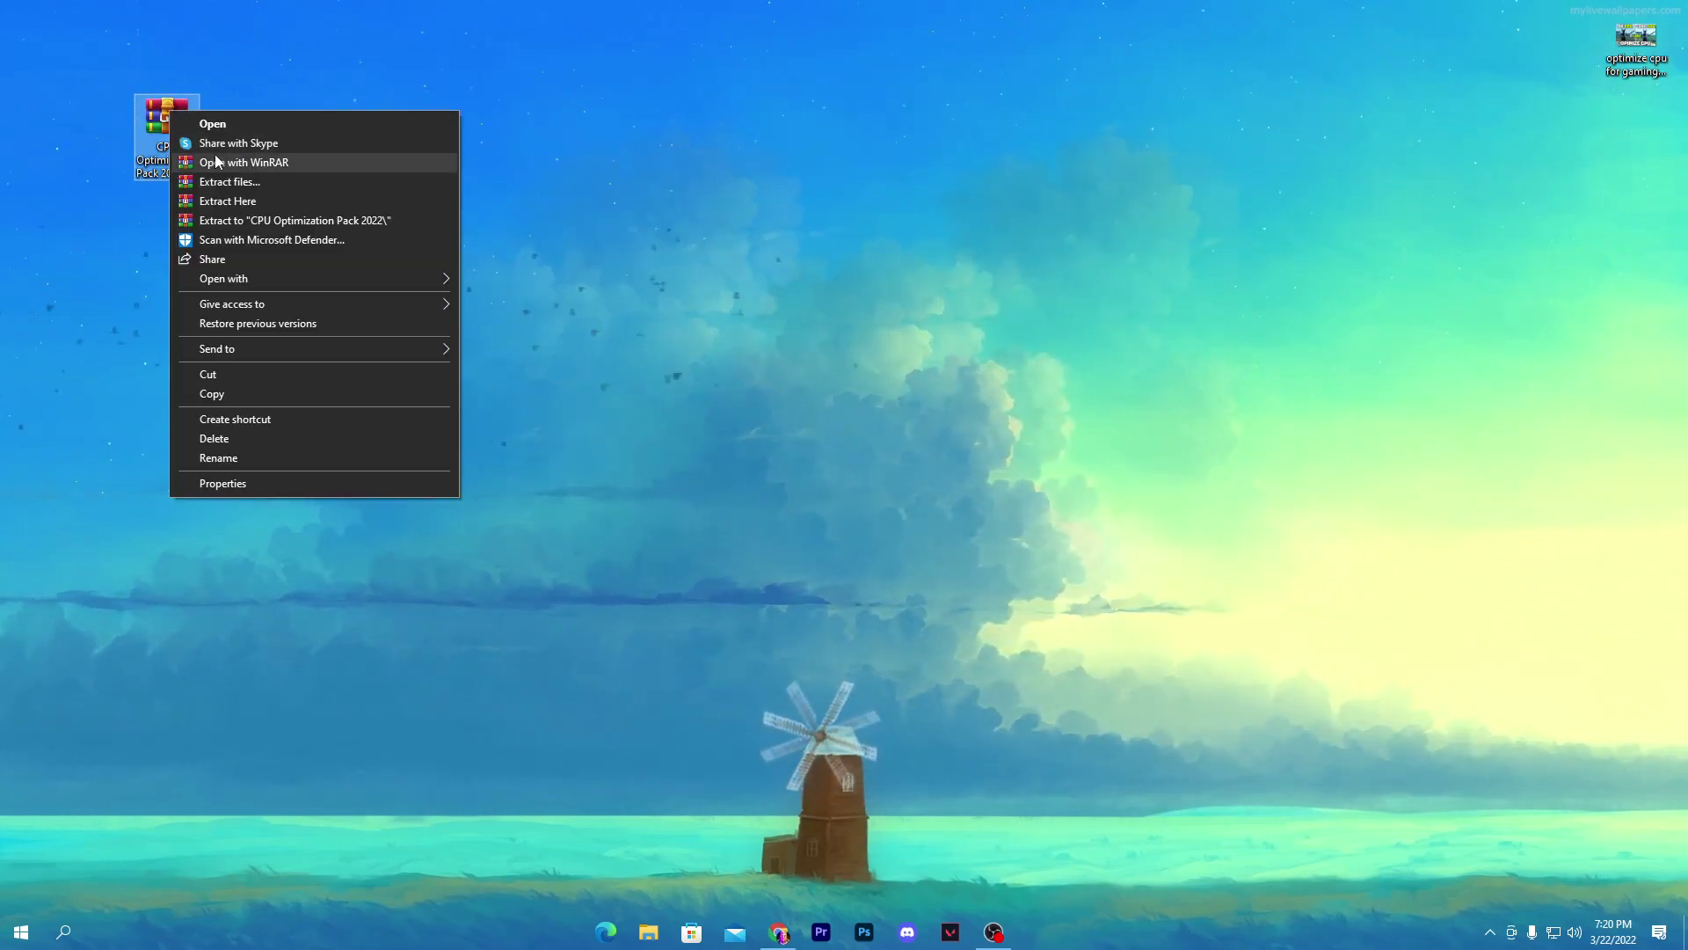
click(318, 201)
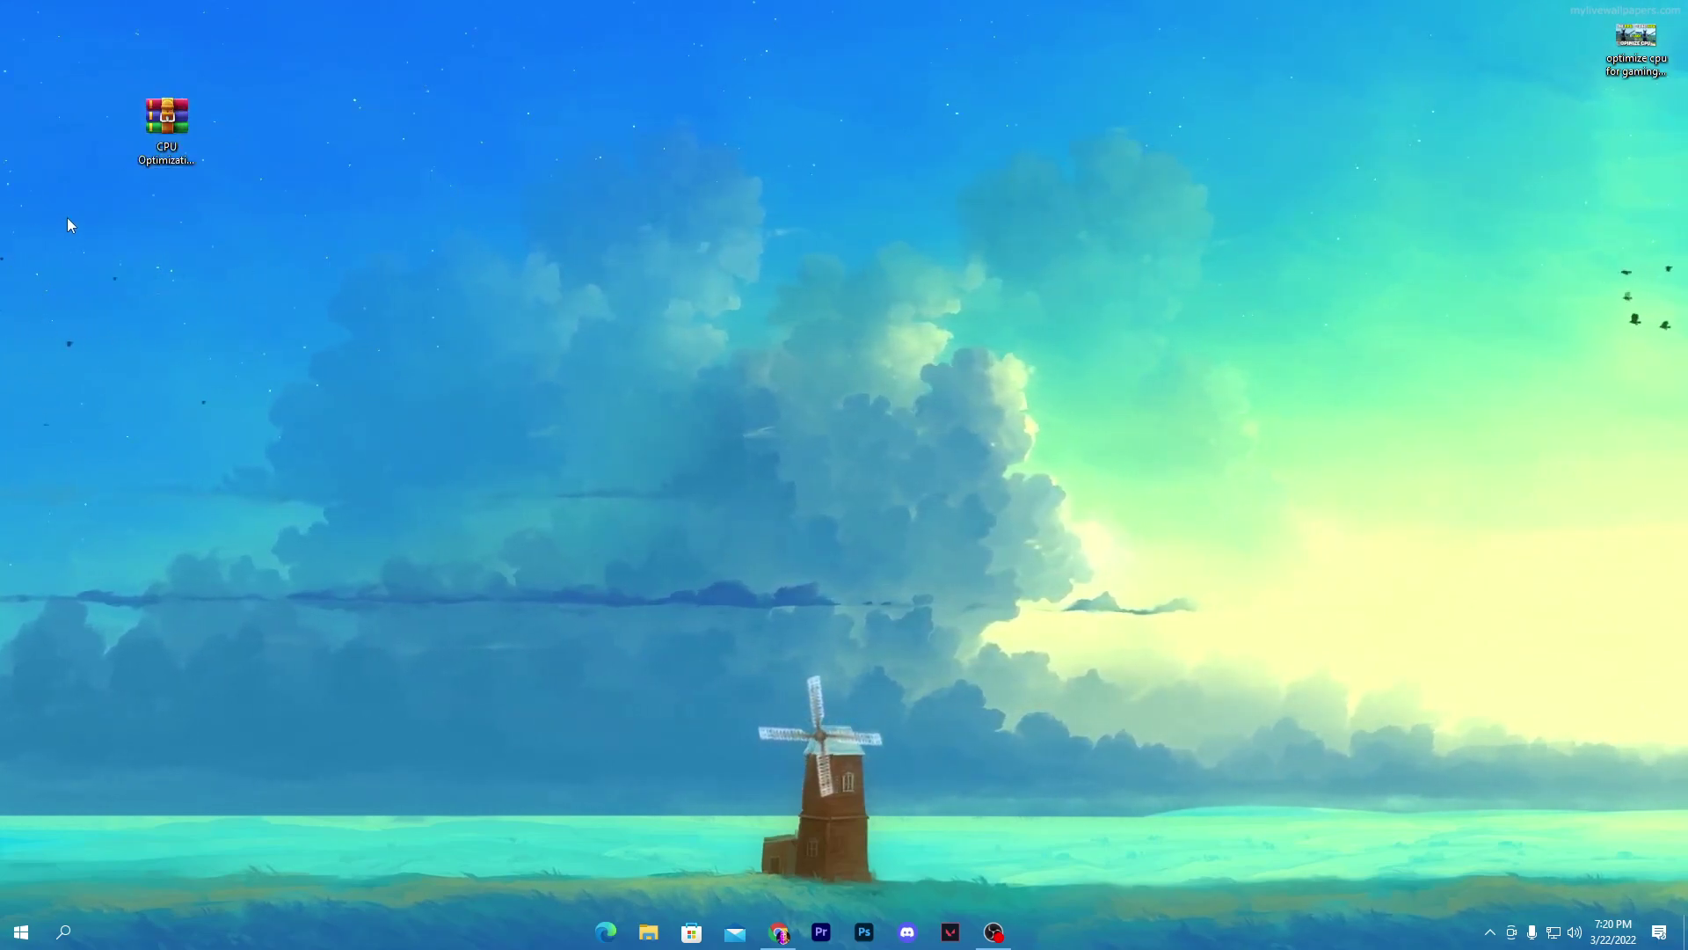
drag(65, 7, 836, 299)
click(552, 457)
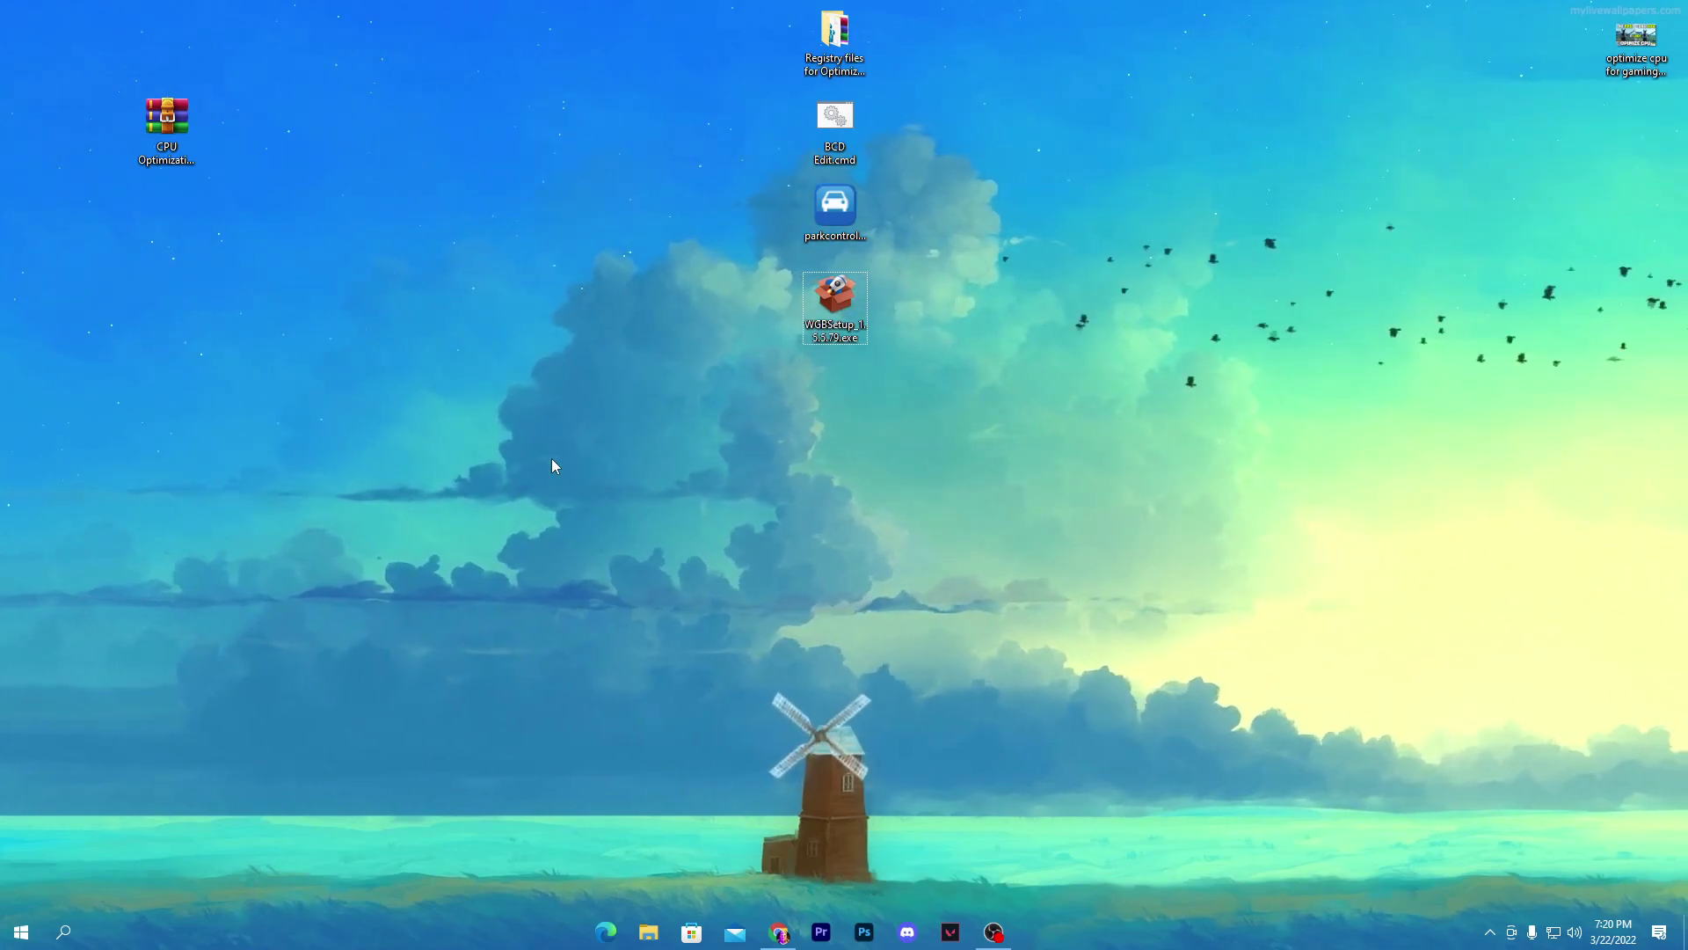
- Search 'create' to open System Protection and turn on protection for New Volume (D:)
click(64, 932)
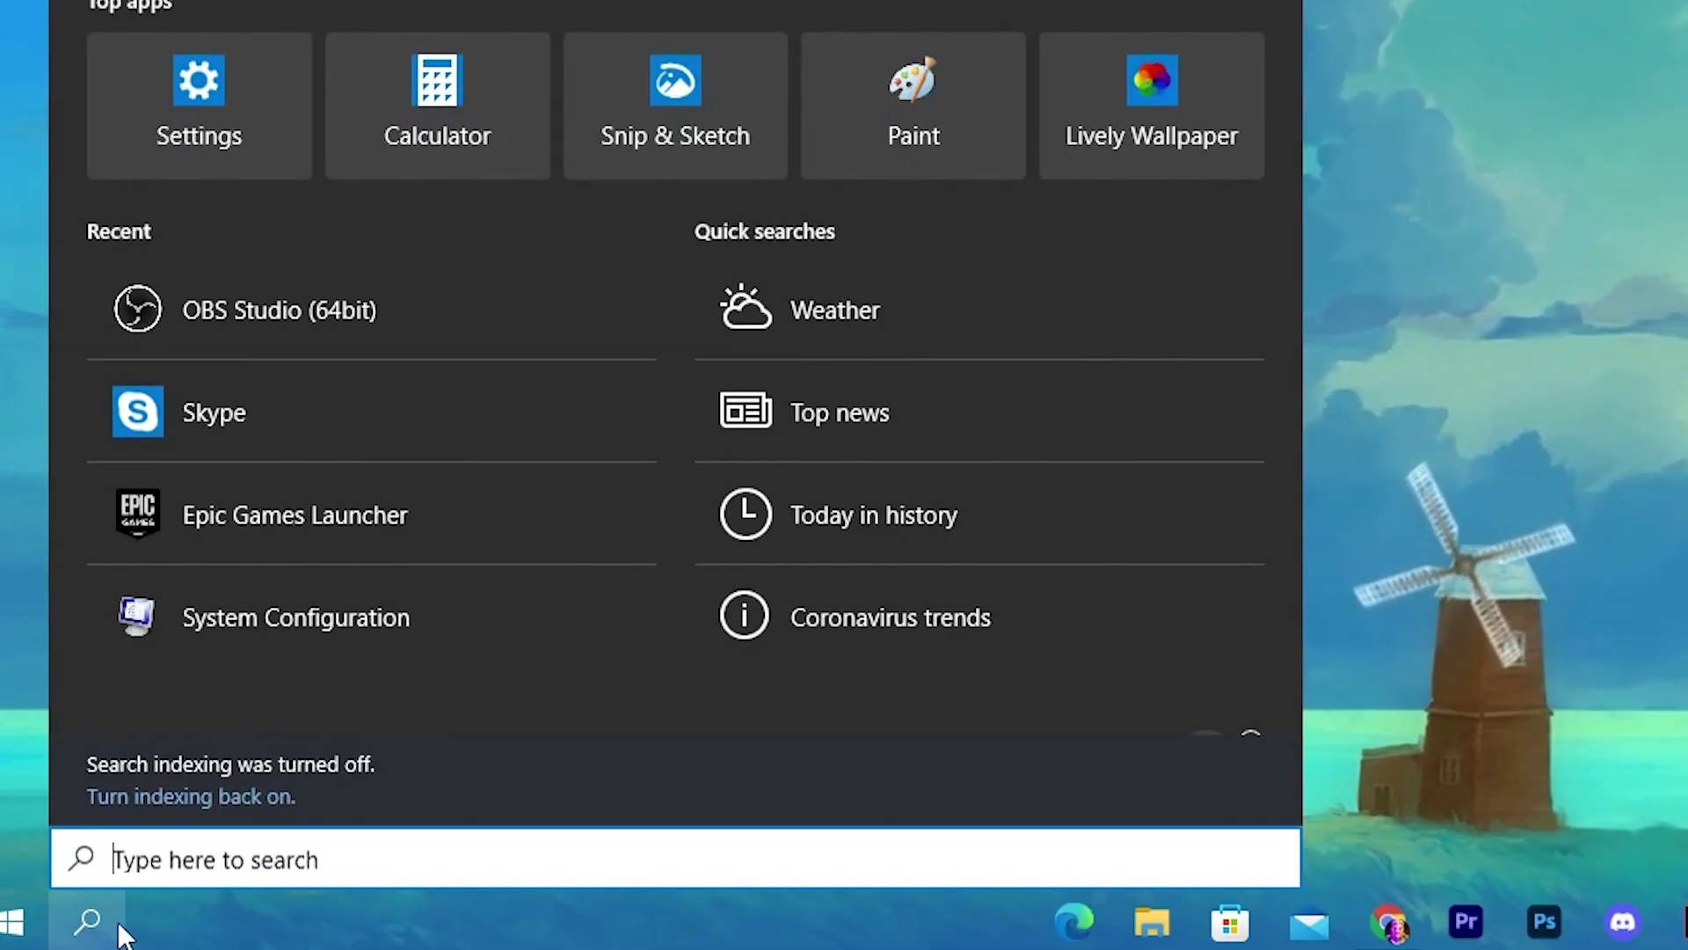
text(create)
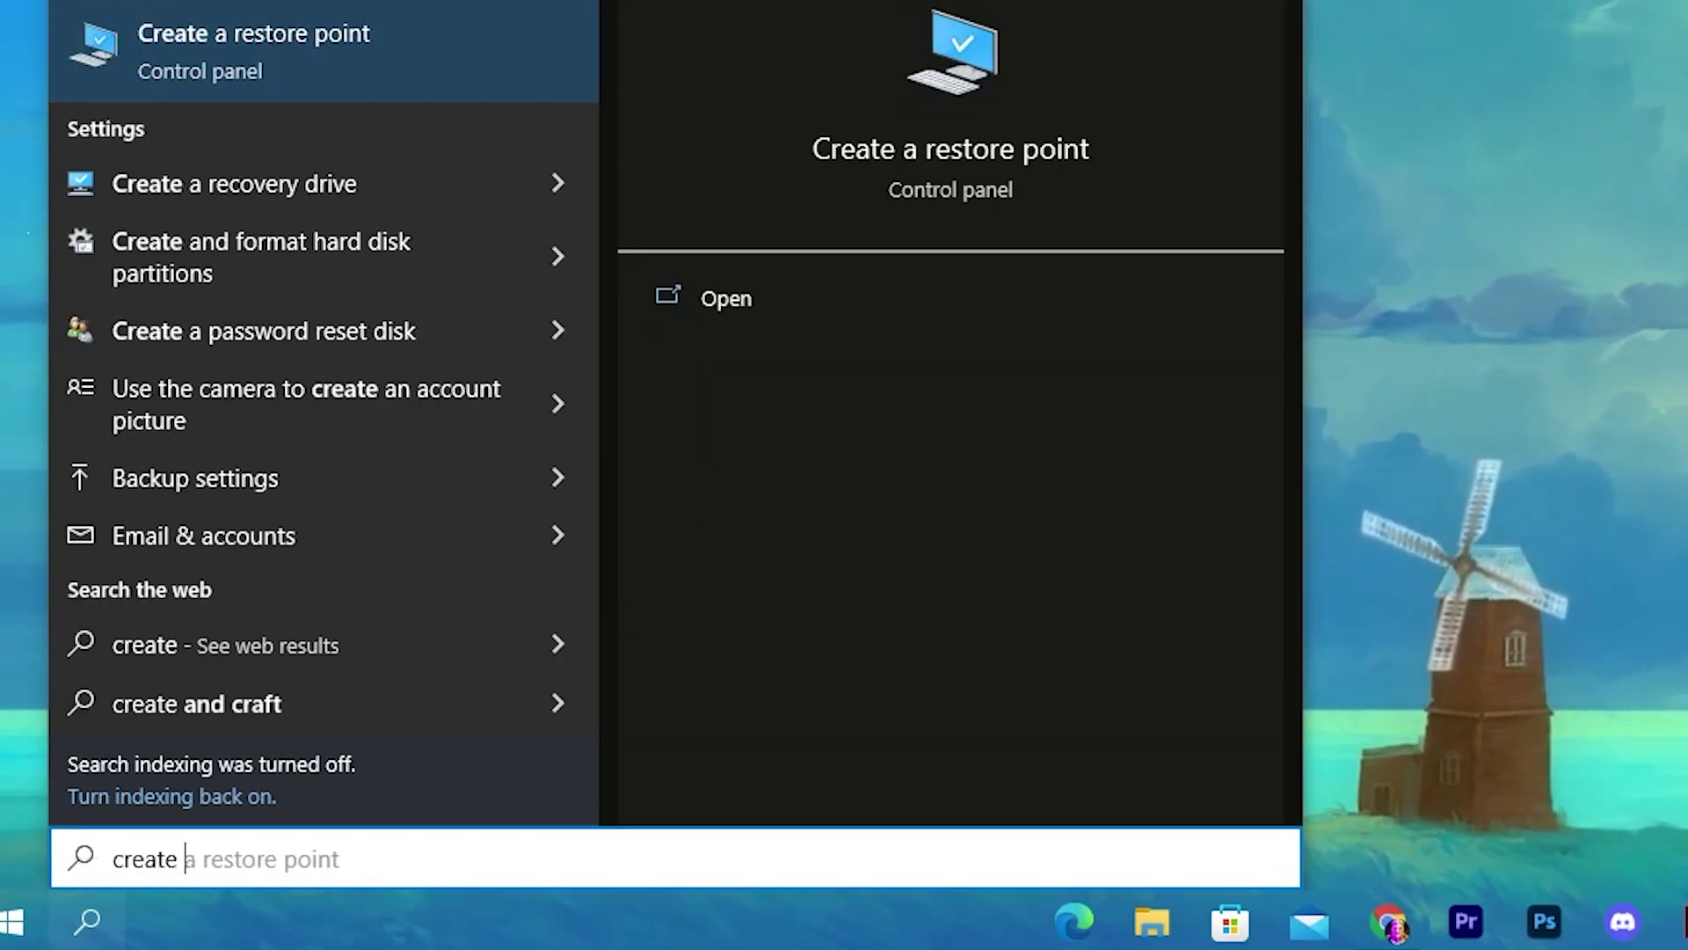
click(331, 63)
drag(5, 2, 379, 15)
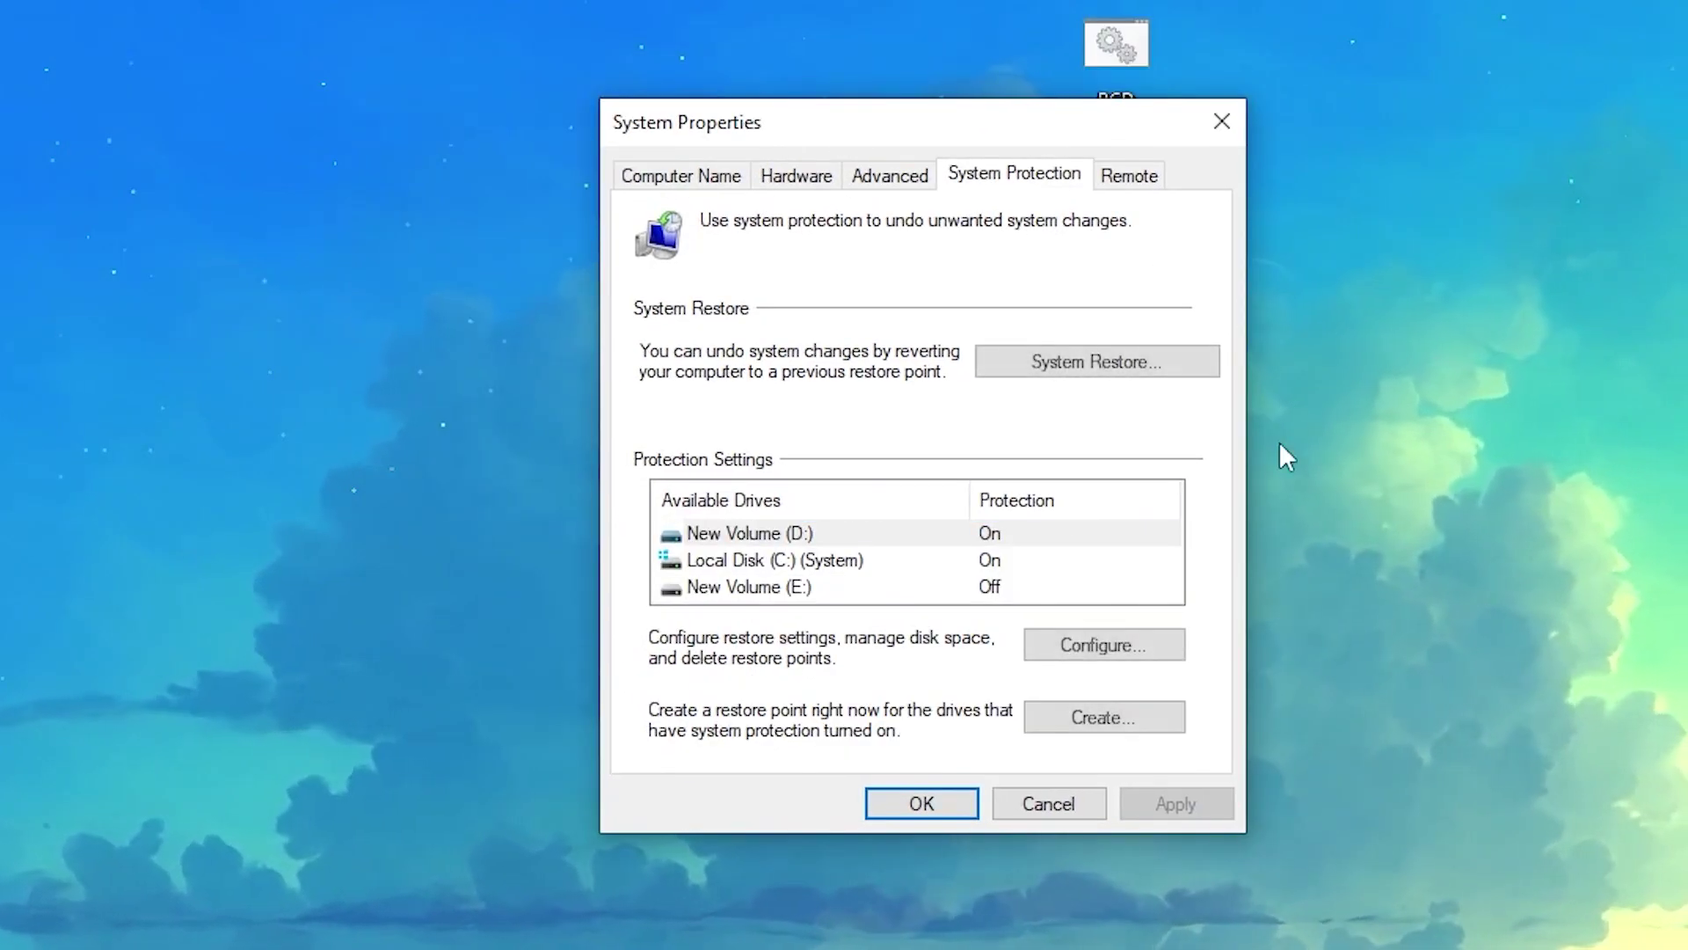
click(579, 525)
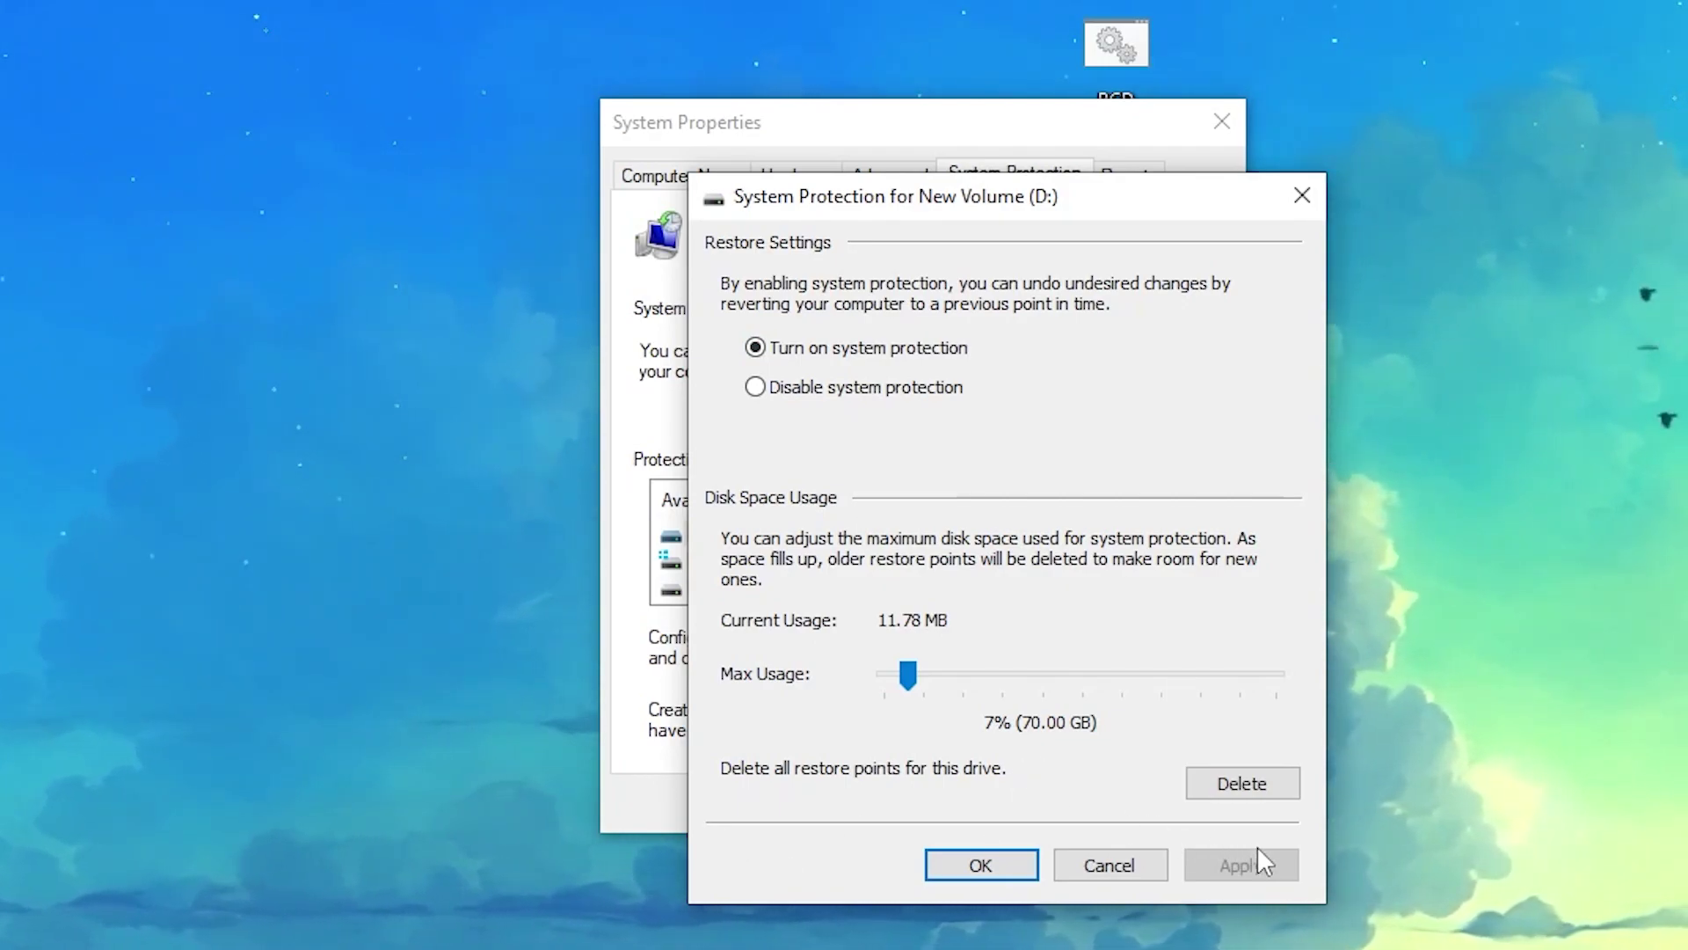
click(1010, 863)
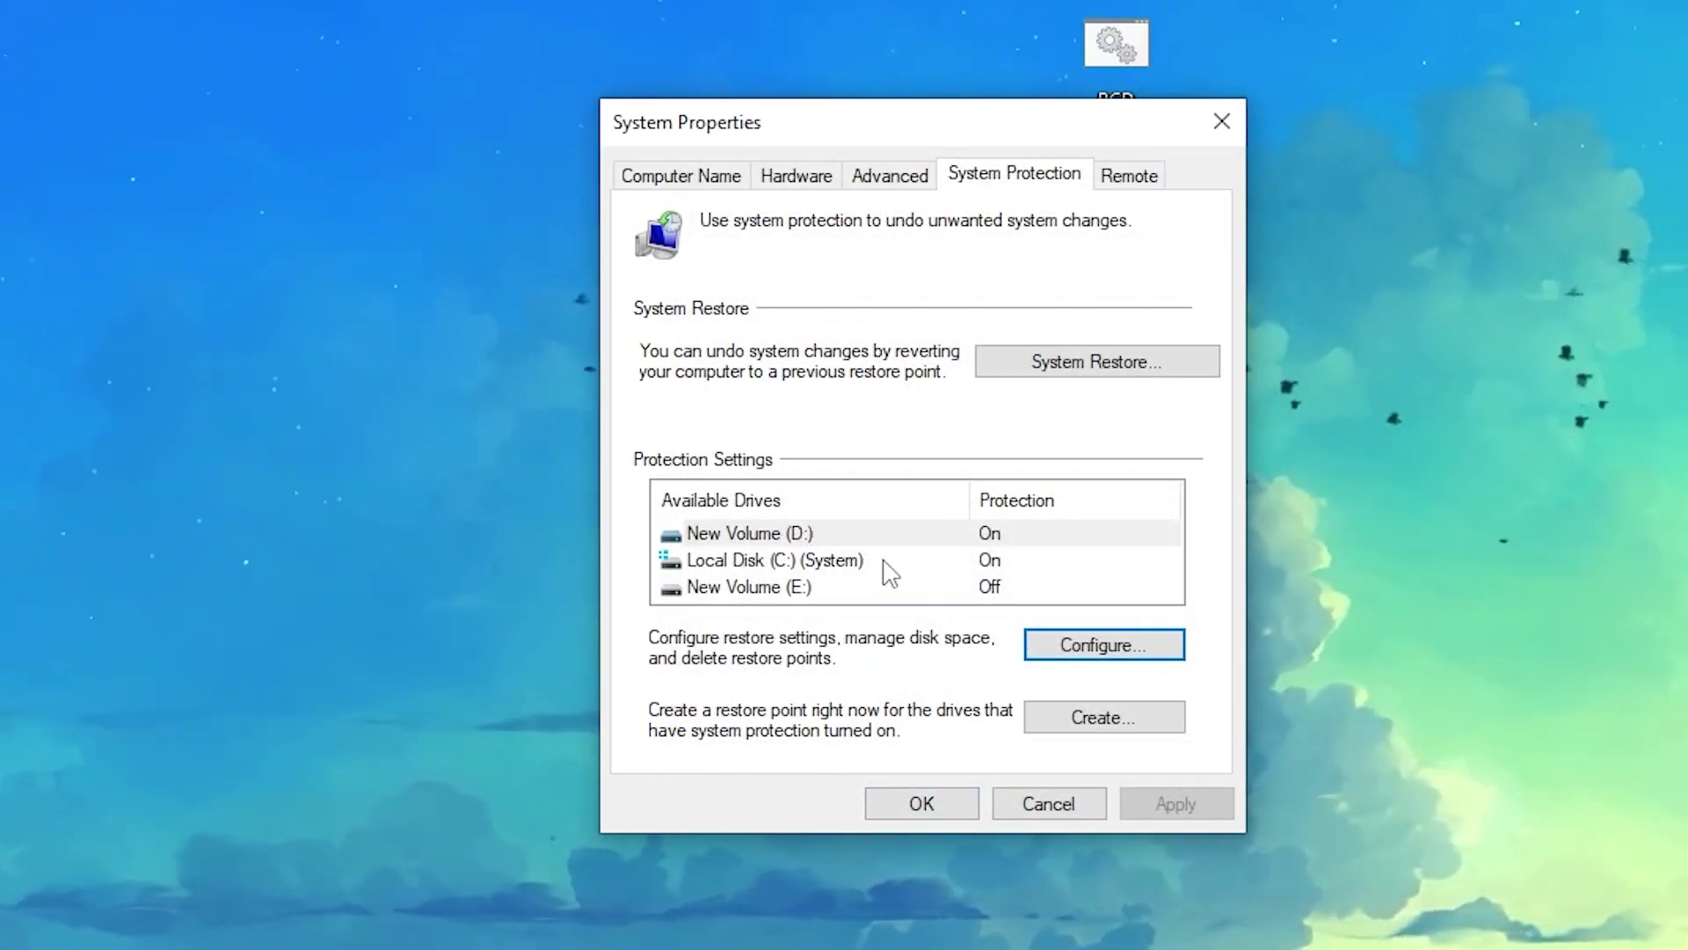
- Start a new restore point, cancel that dialog, and close System Properties with OK
click(1116, 723)
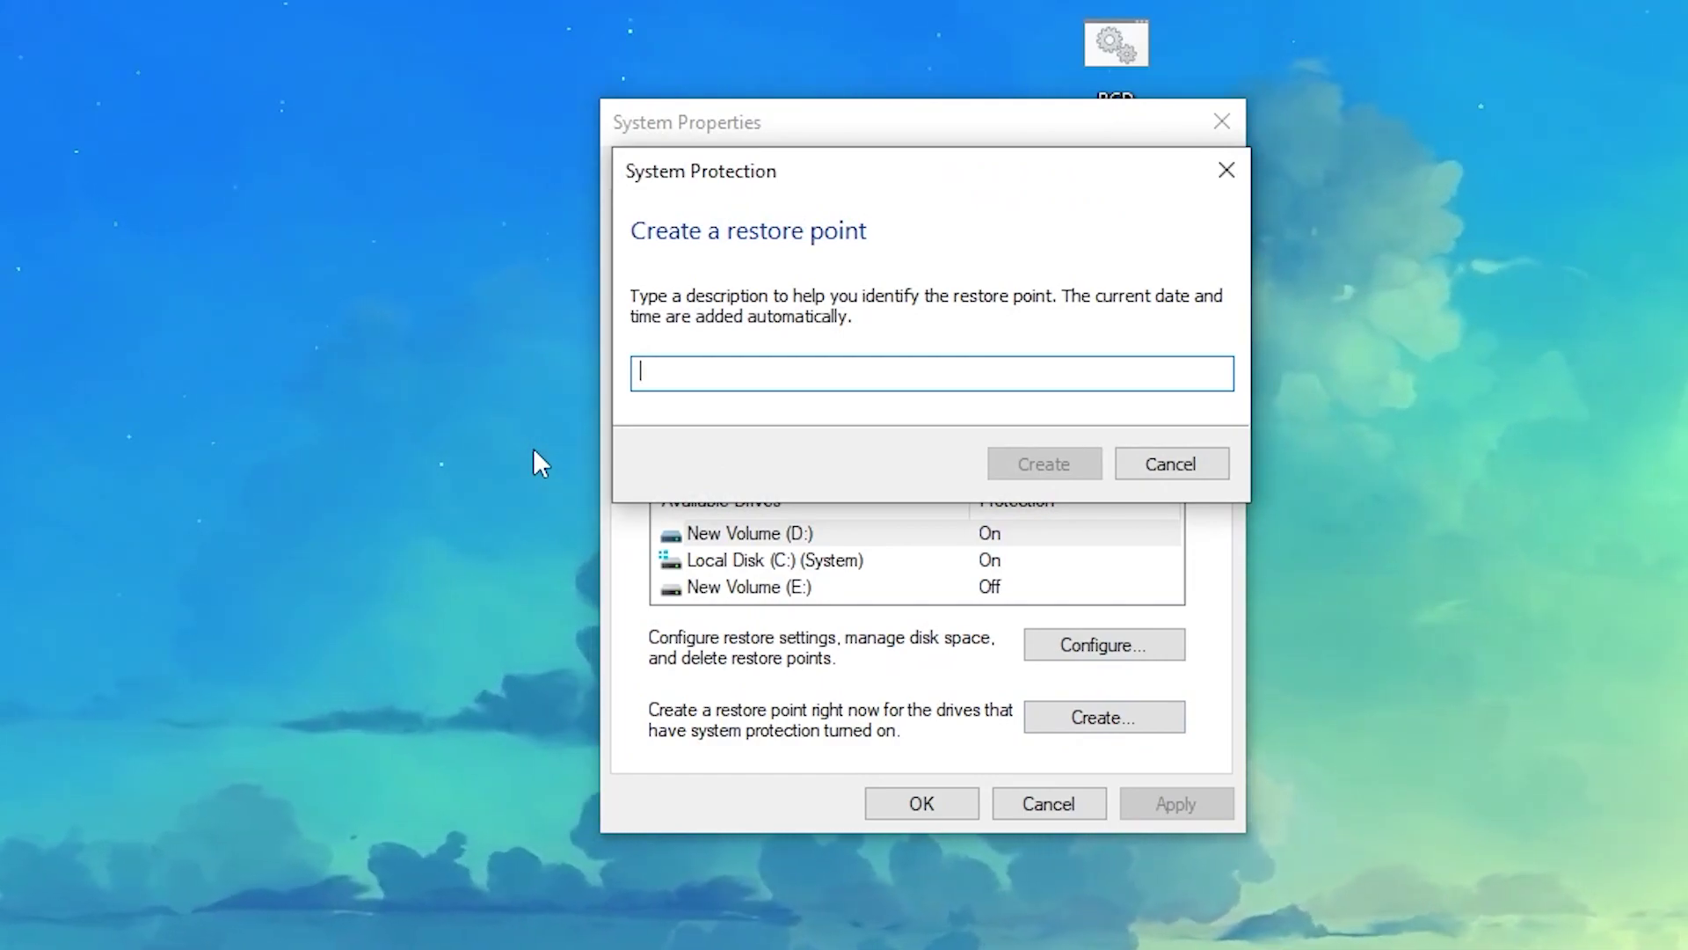
click(1175, 462)
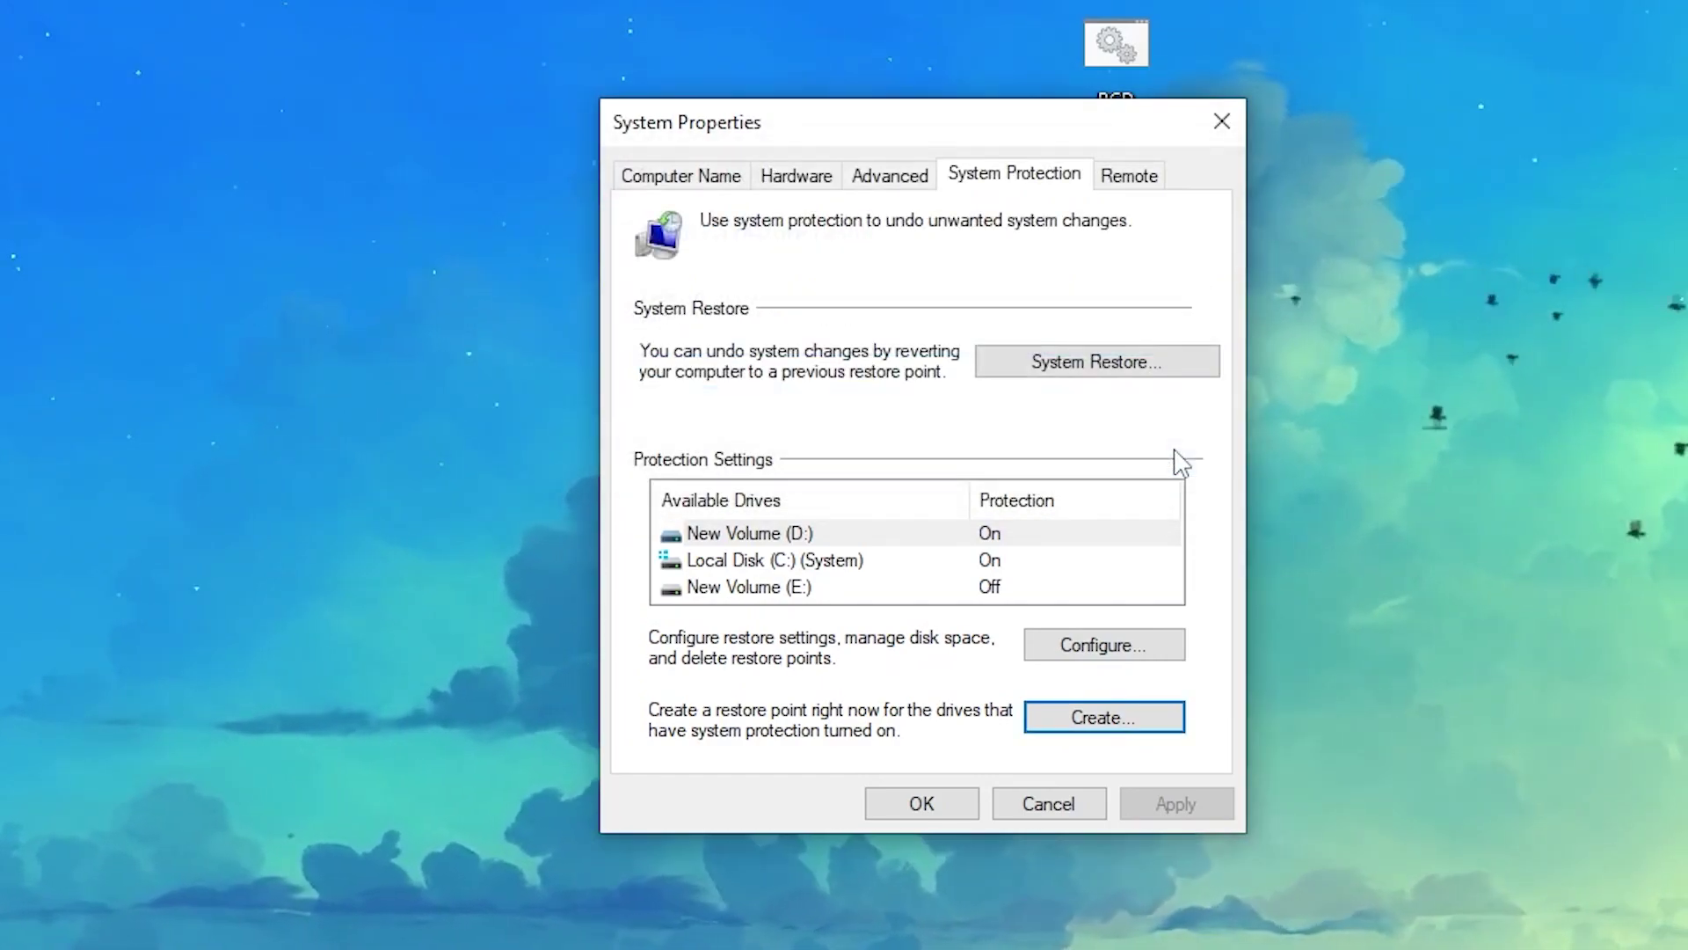
click(905, 810)
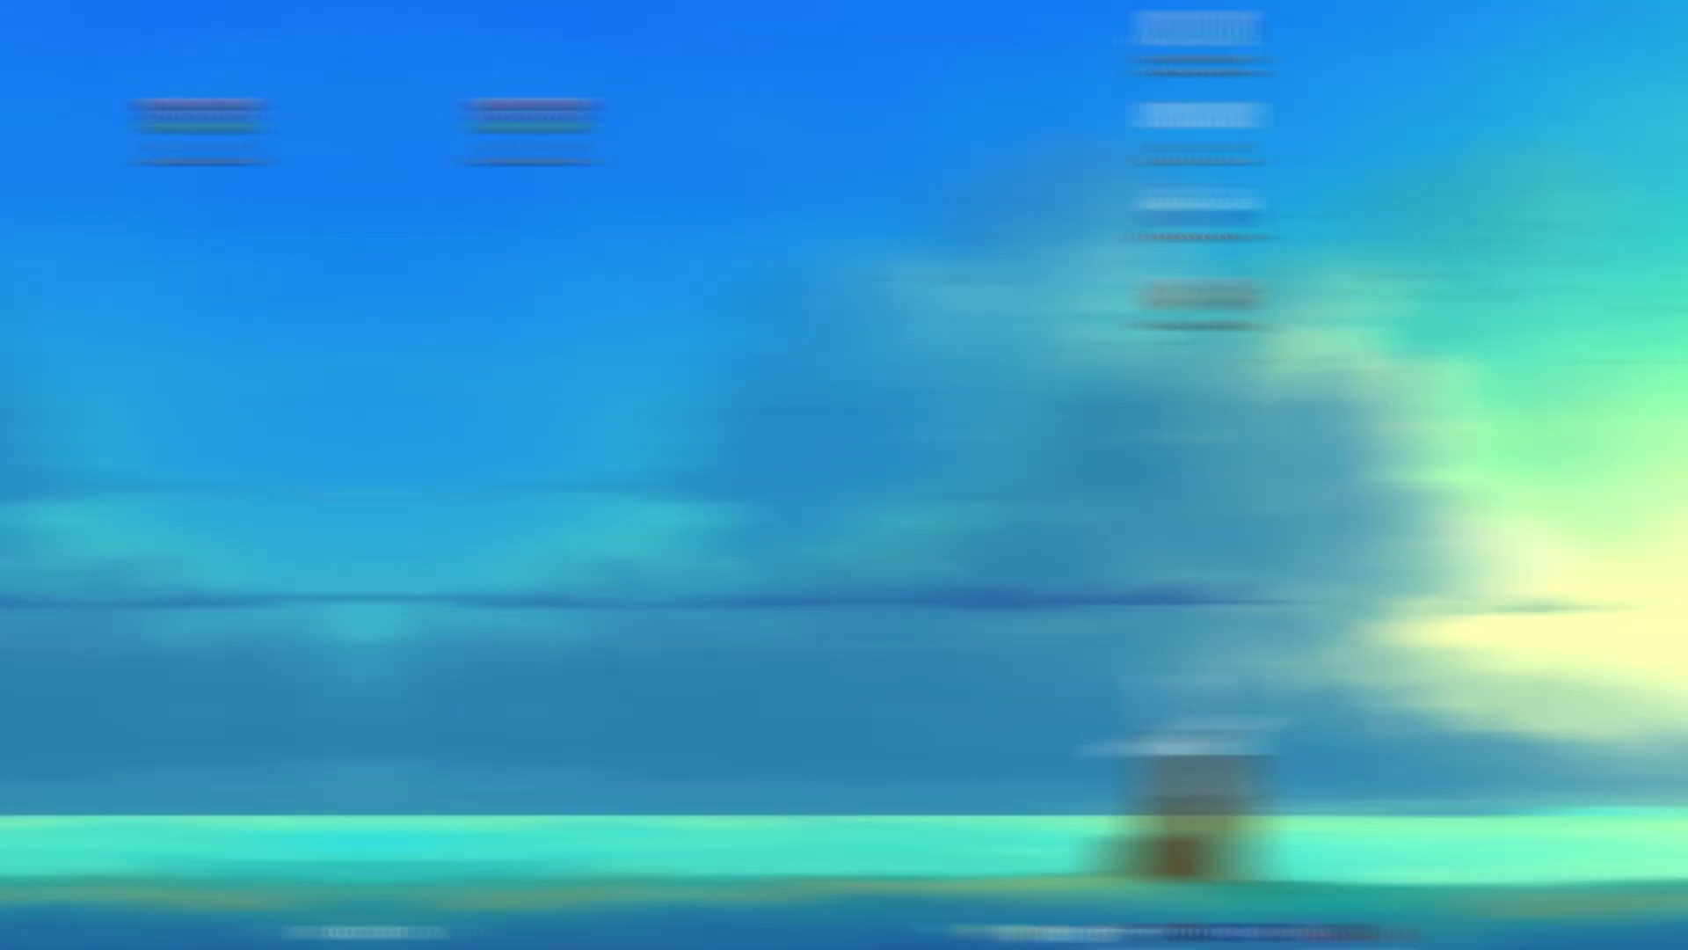
- Open the Registry files for Optimization folder and browse its .reg files and reverting folder
drag(837, 38, 448, 228)
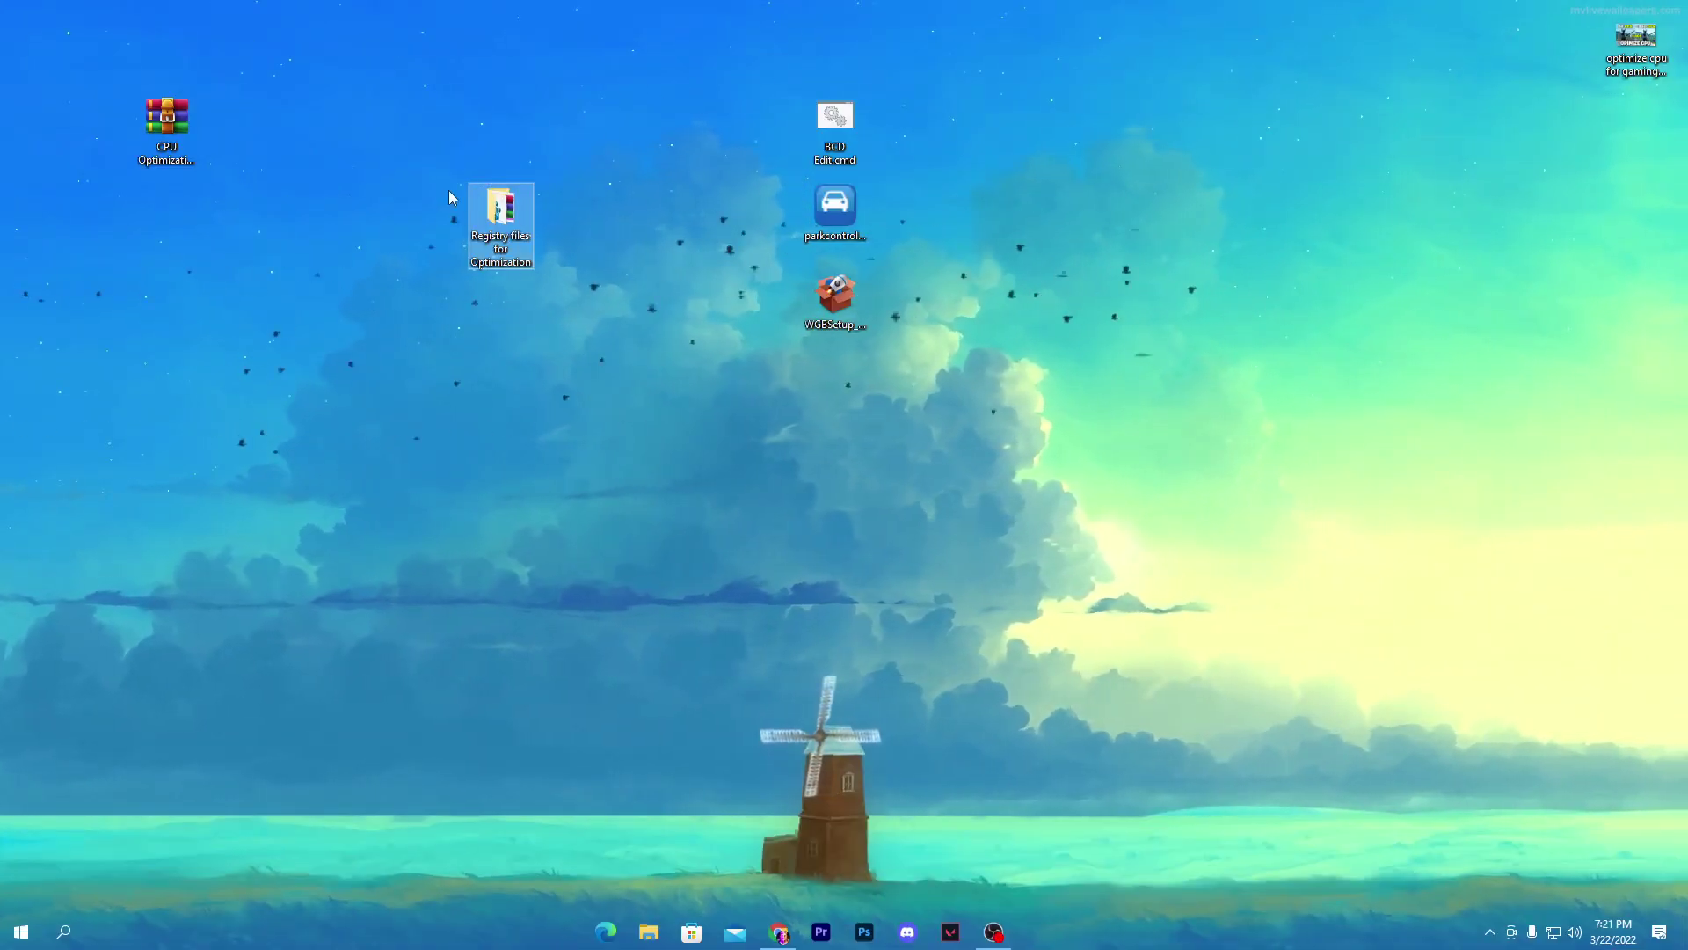
double_click(513, 208)
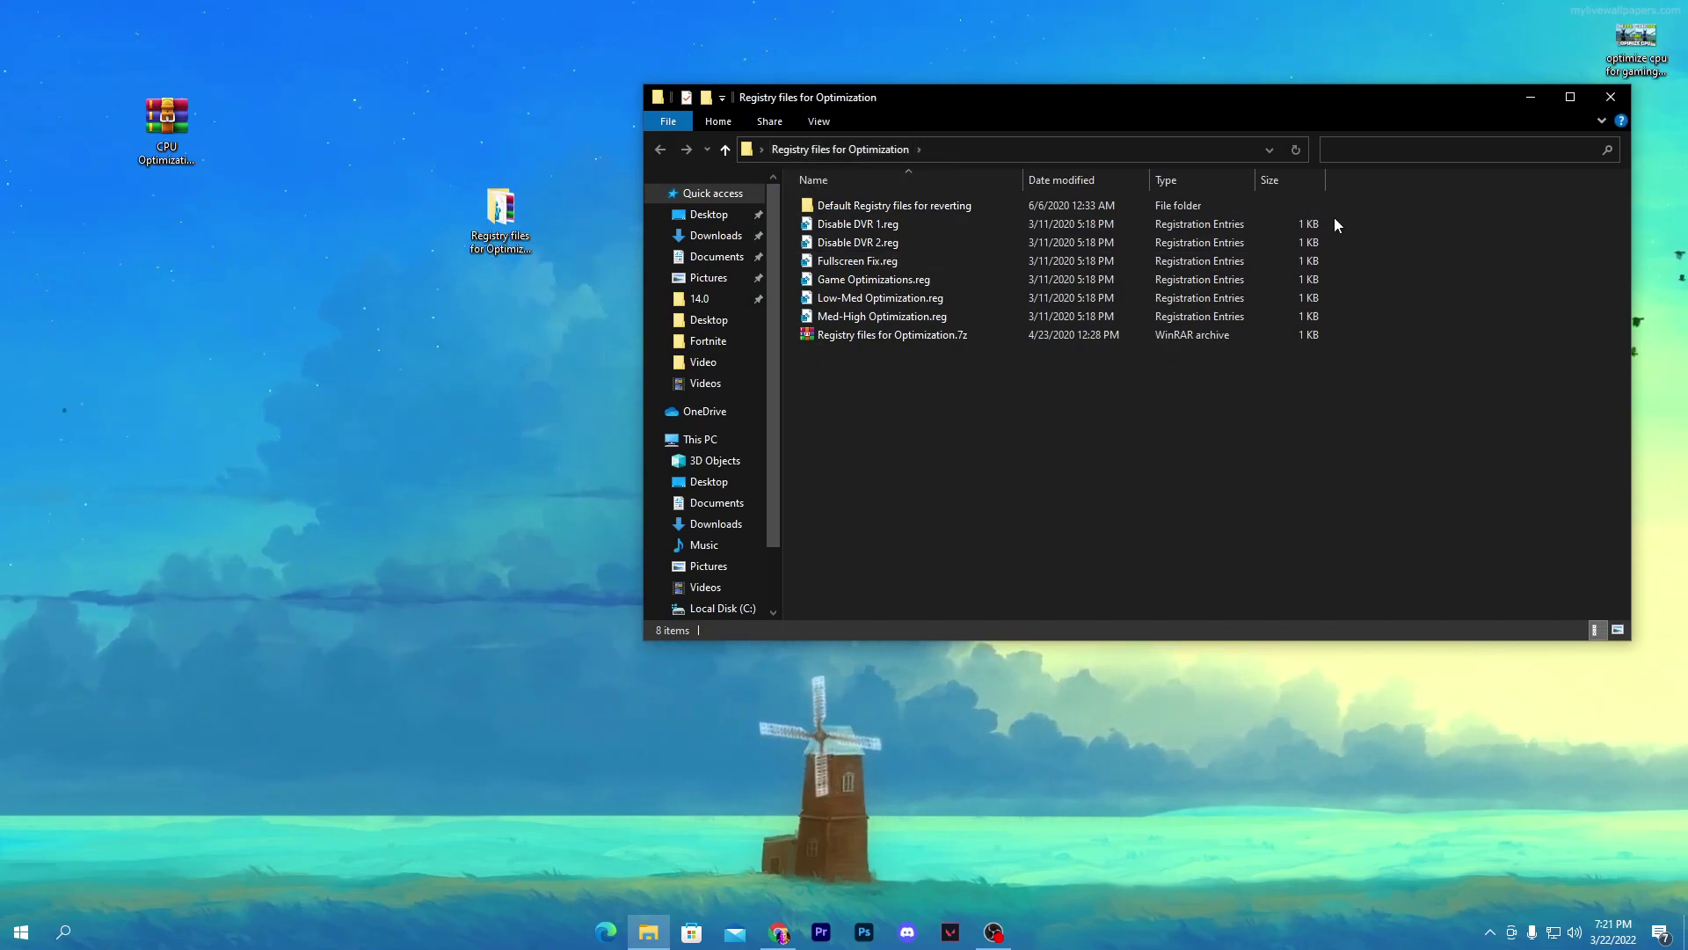
drag(1333, 219, 892, 318)
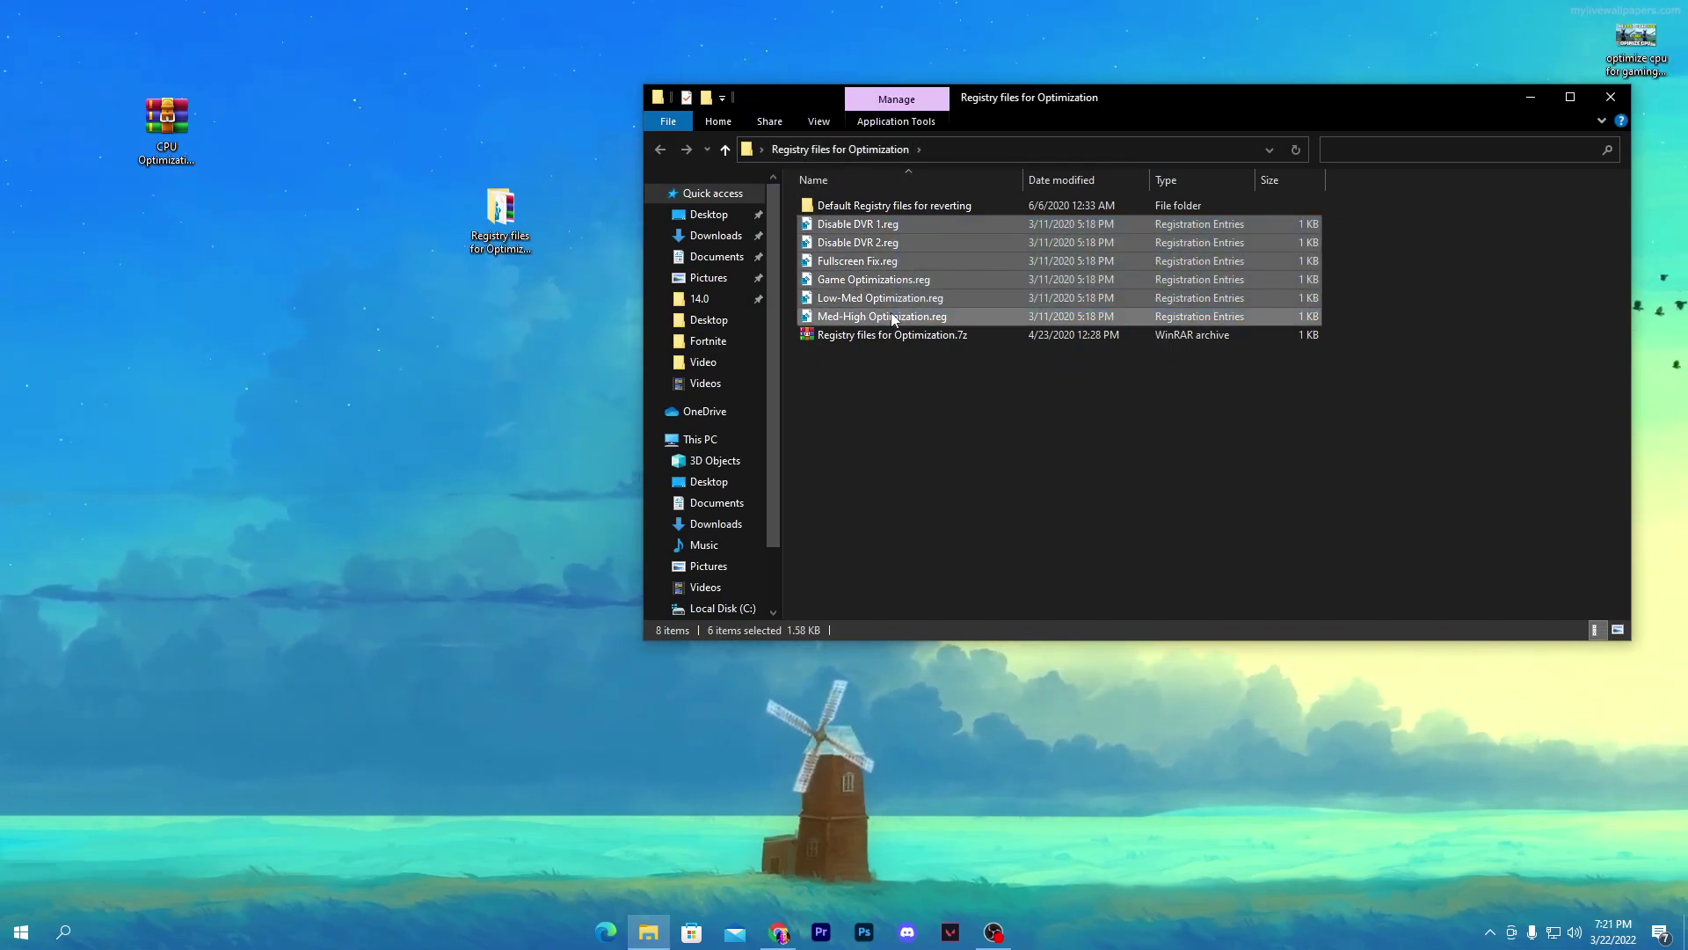
click(908, 364)
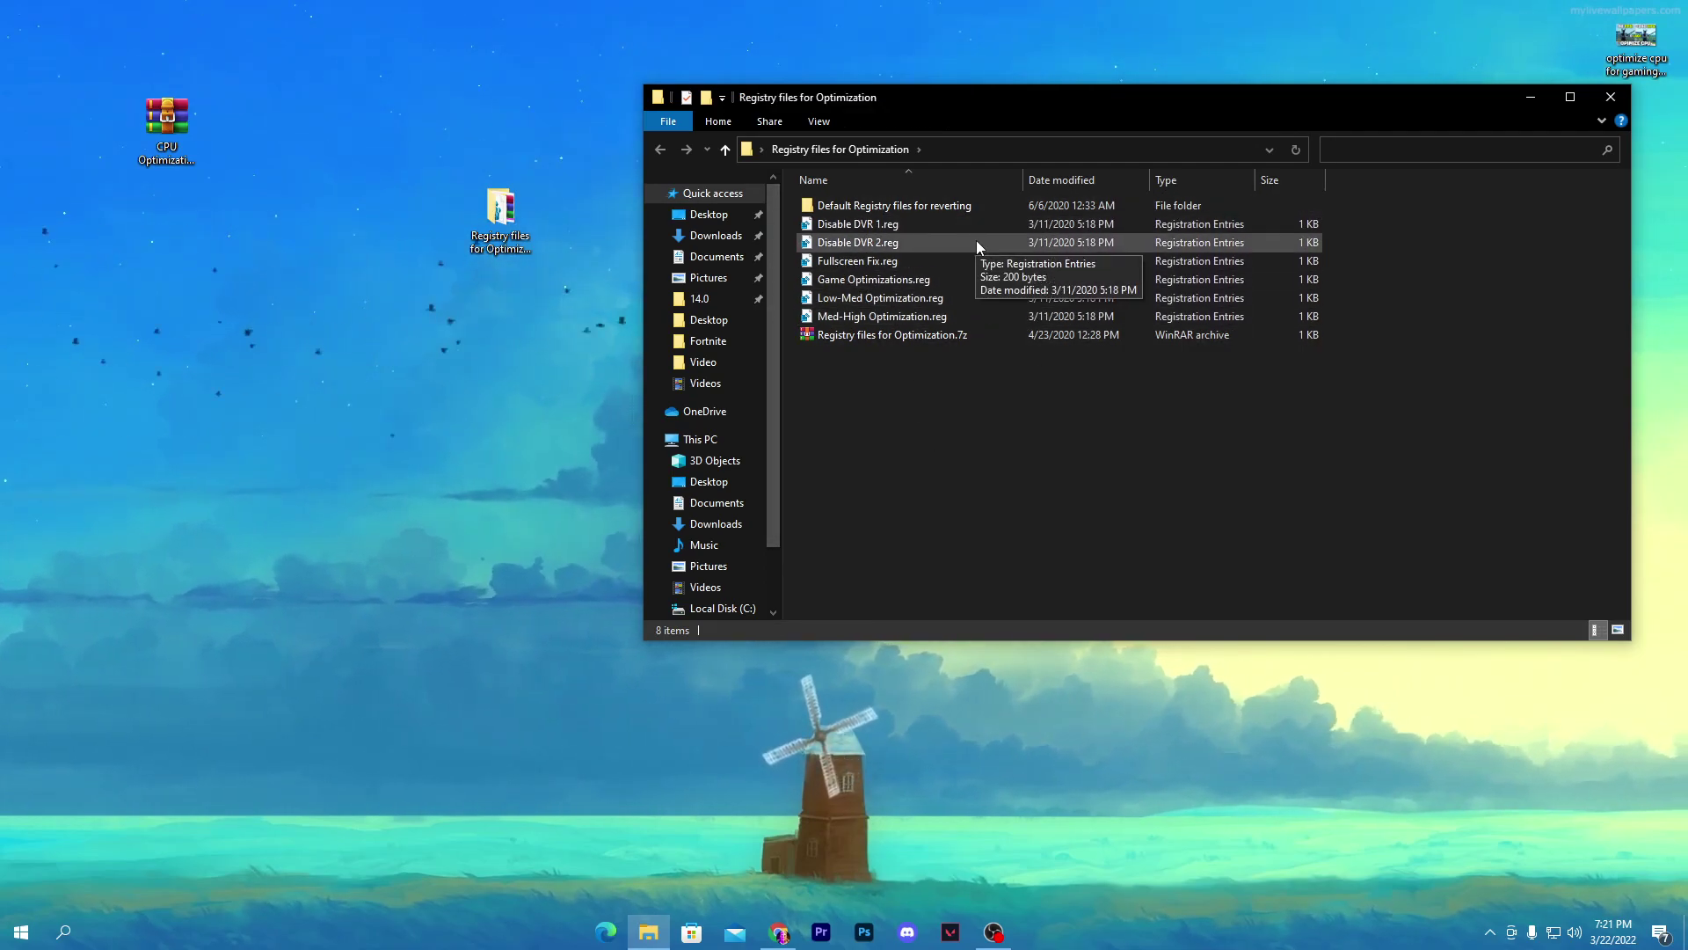
double_click(911, 209)
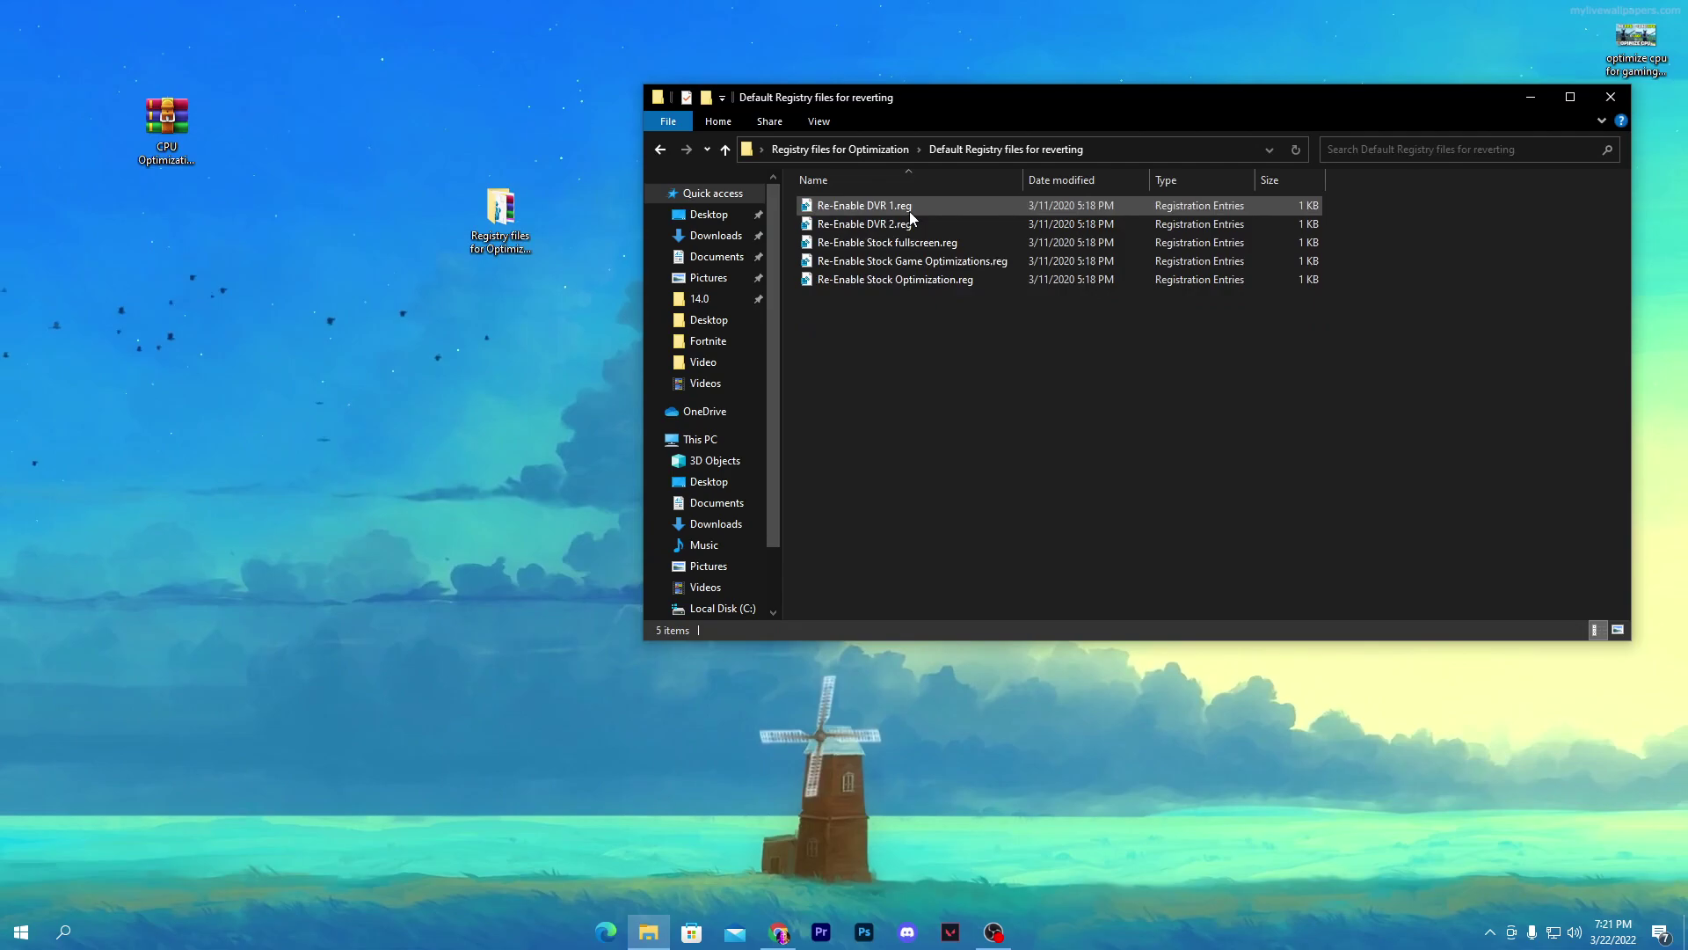
key(alt+Left)
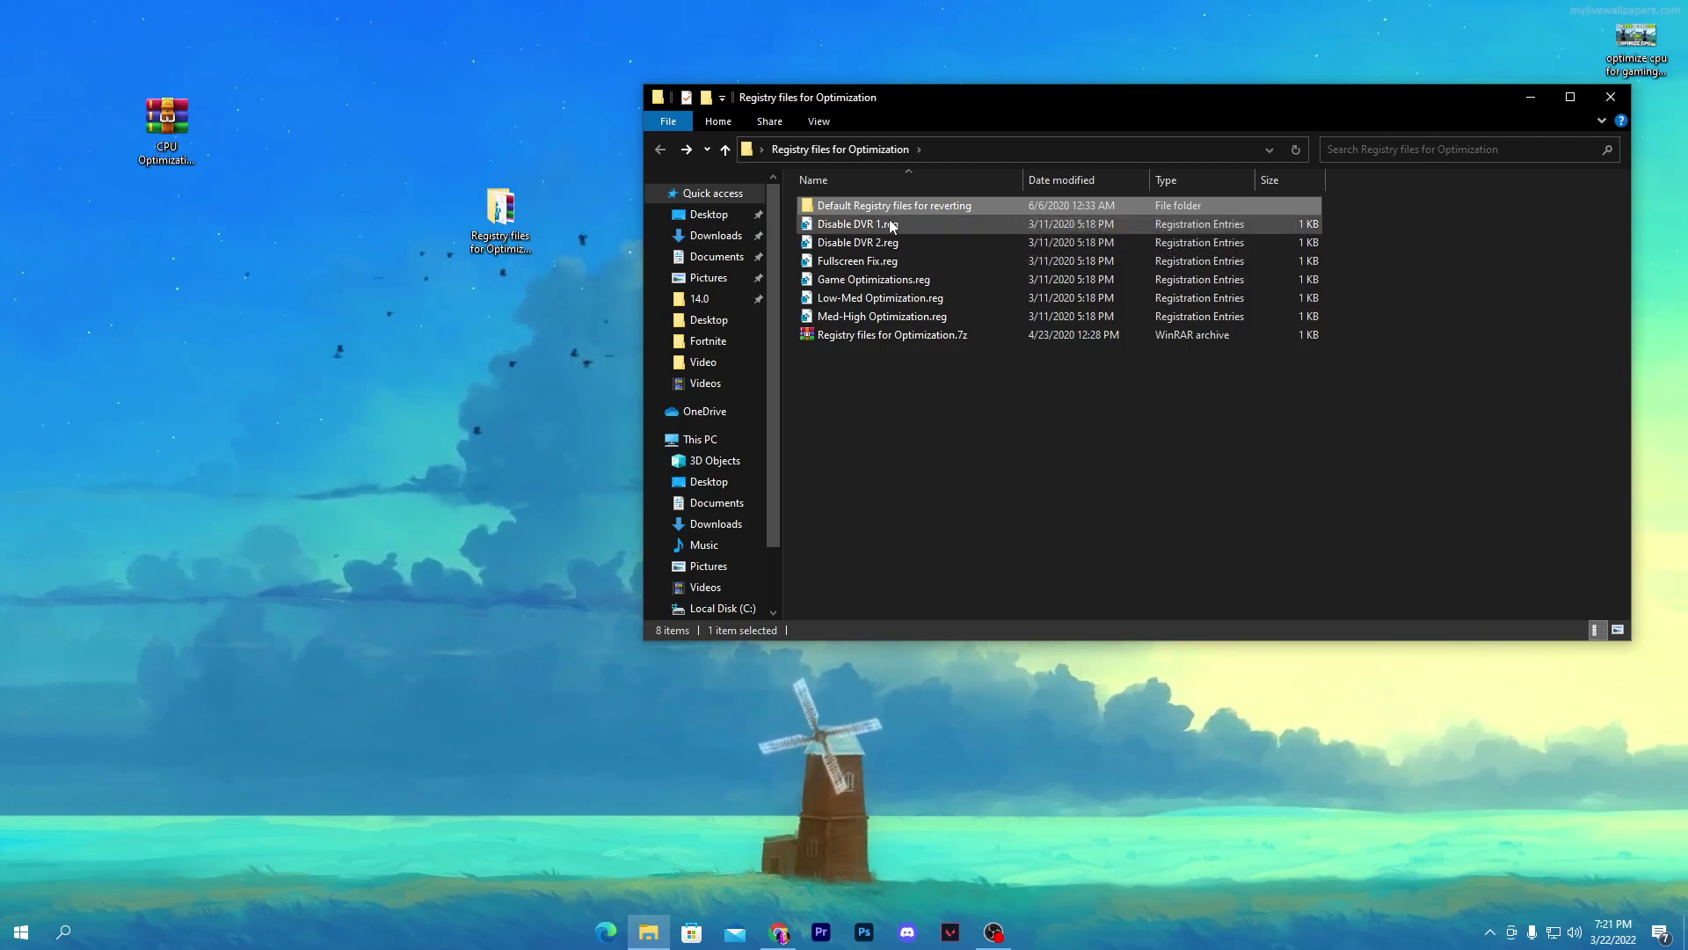
- Merge Disable DVR 1.reg and Disable DVR 2.reg into the registry, confirming each prompt
click(830, 231)
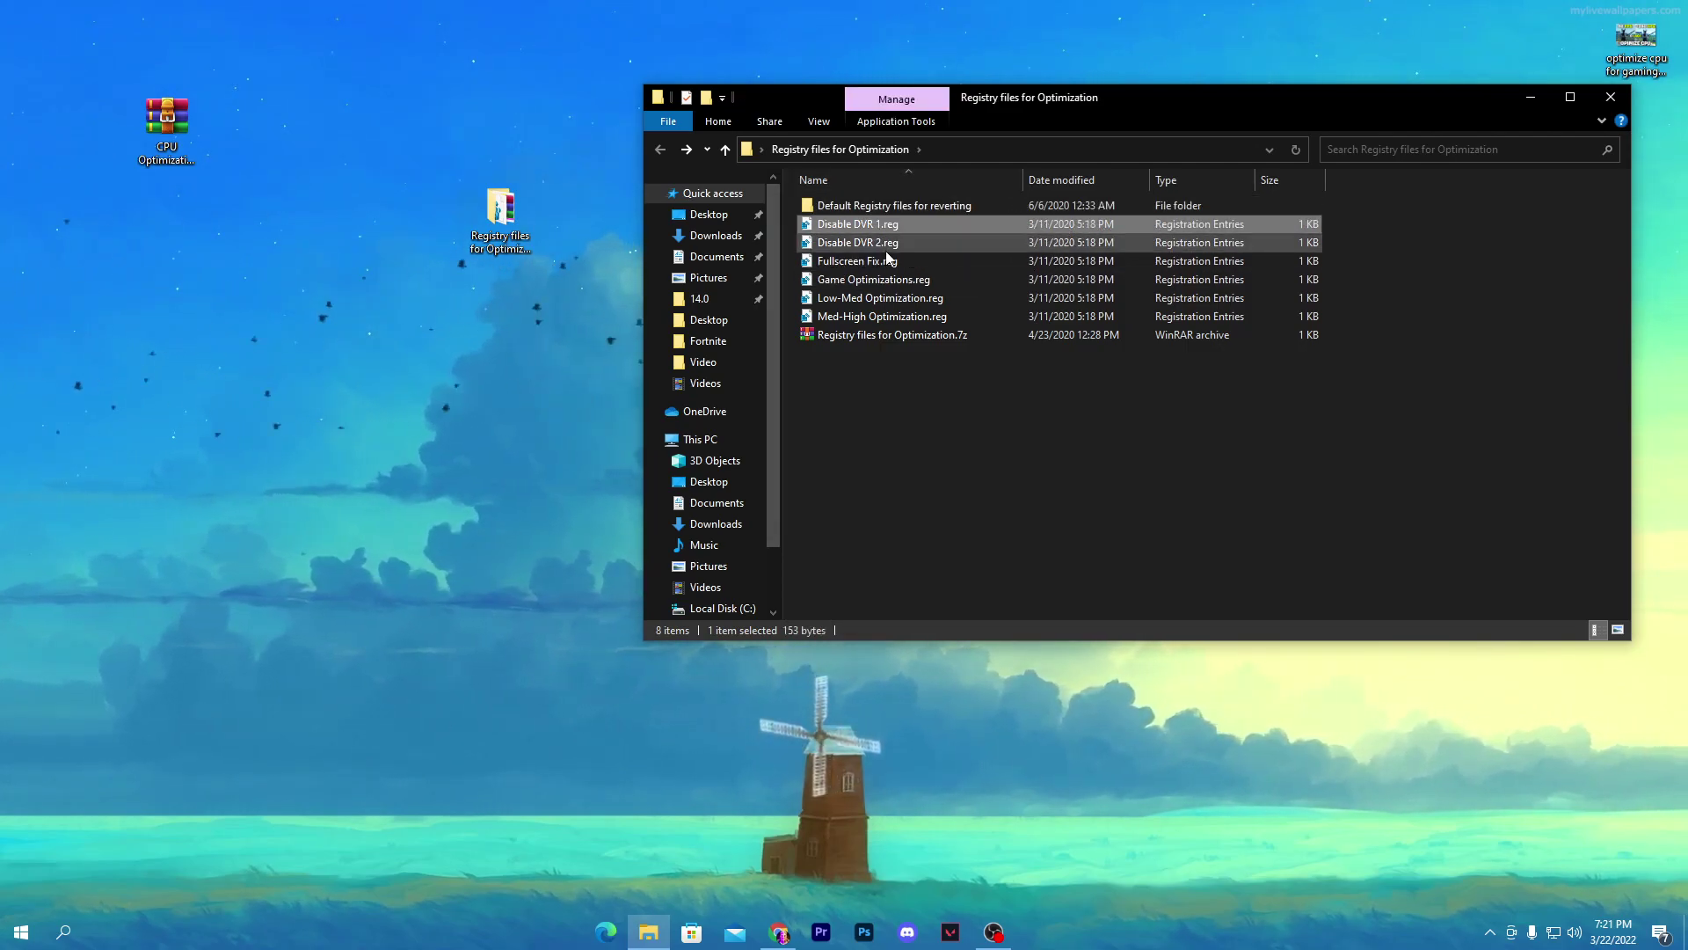
double_click(828, 229)
click(976, 488)
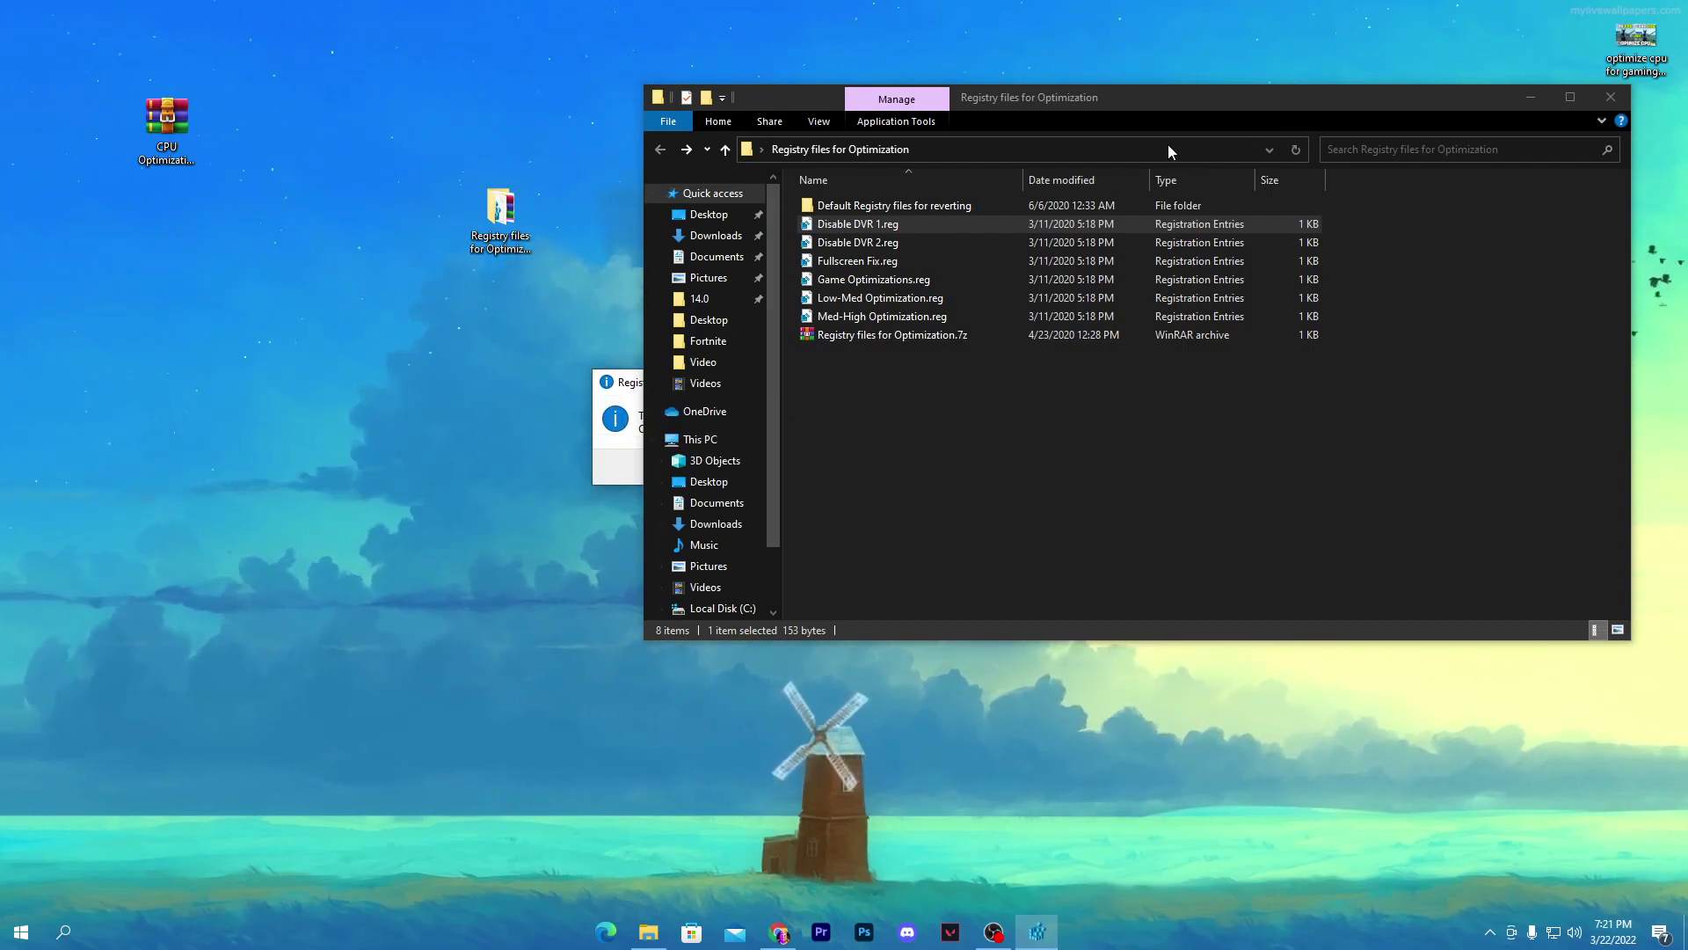
drag(1161, 99, 1047, 514)
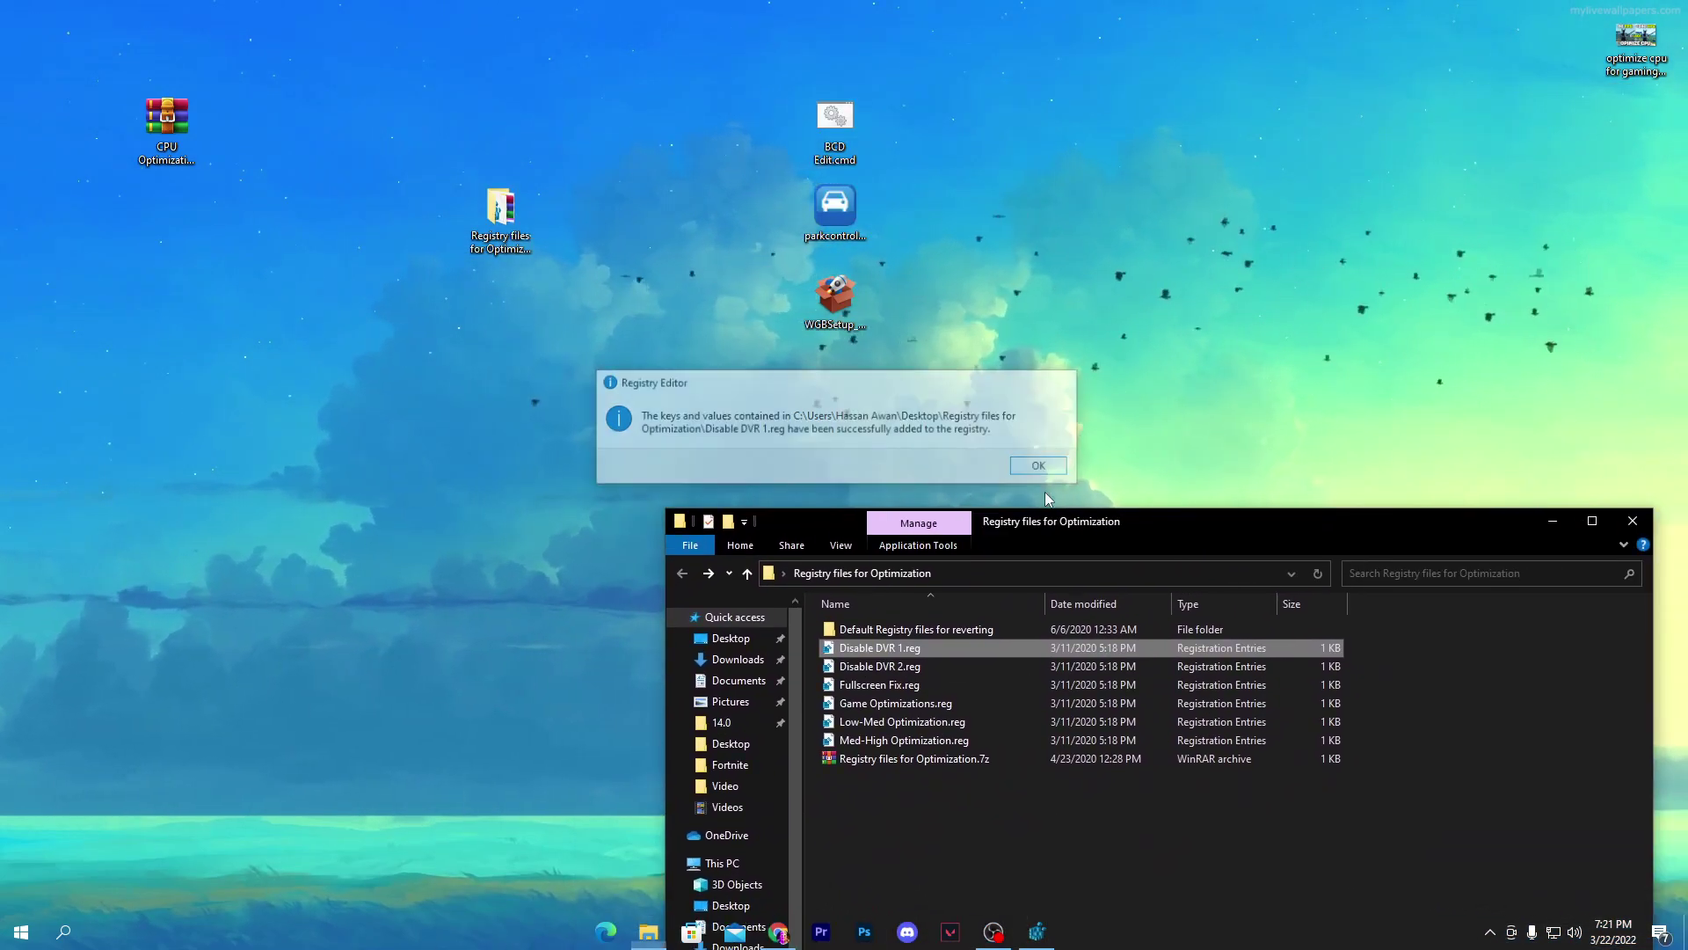
click(1038, 465)
double_click(879, 665)
click(971, 486)
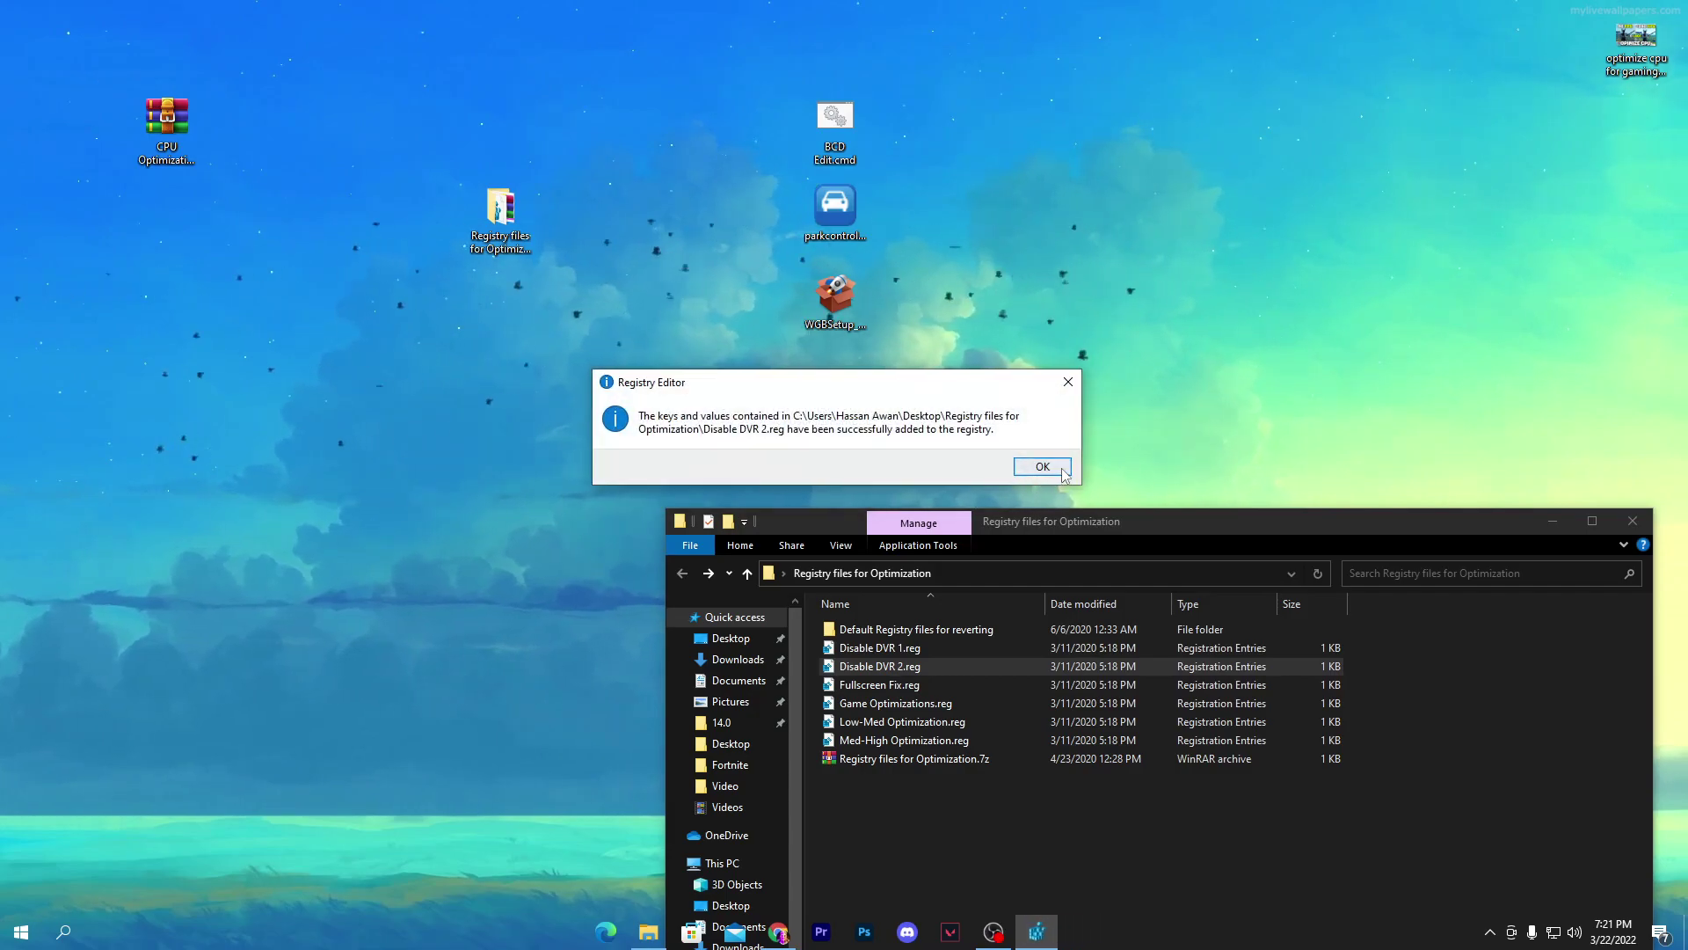
click(1043, 467)
- Merge Fullscreen Fix, Game Optimizations and Low-Med Optimization .reg files, then close the folder
double_click(884, 684)
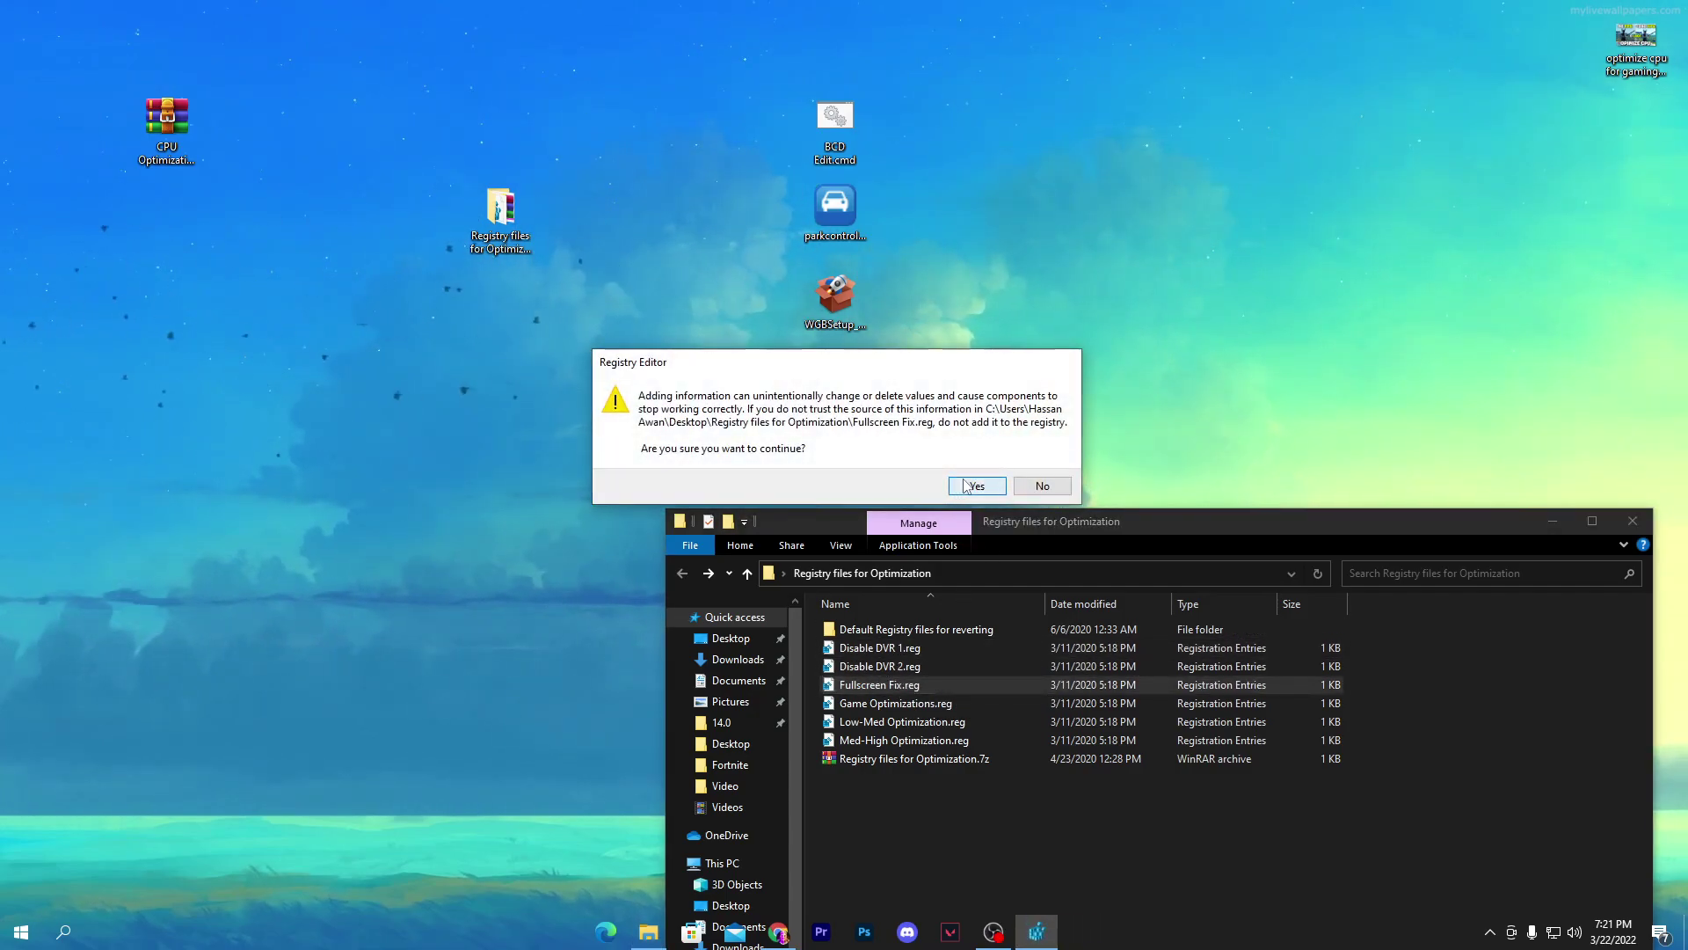
click(966, 486)
click(1041, 466)
double_click(895, 702)
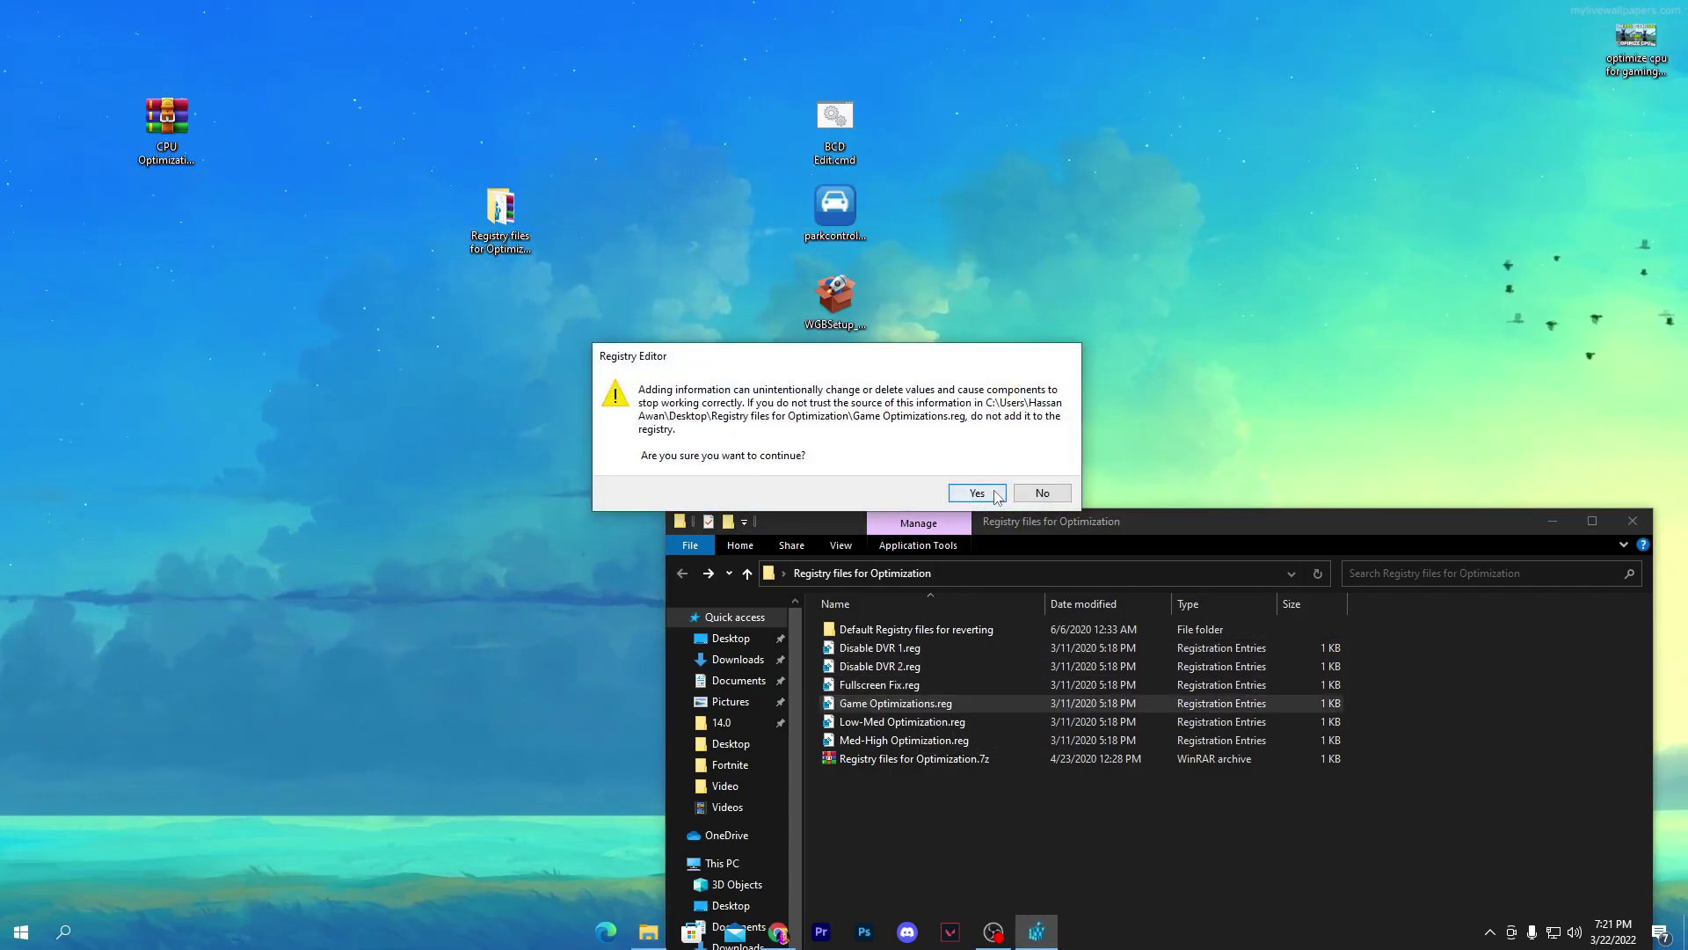
click(996, 495)
click(1041, 466)
double_click(904, 721)
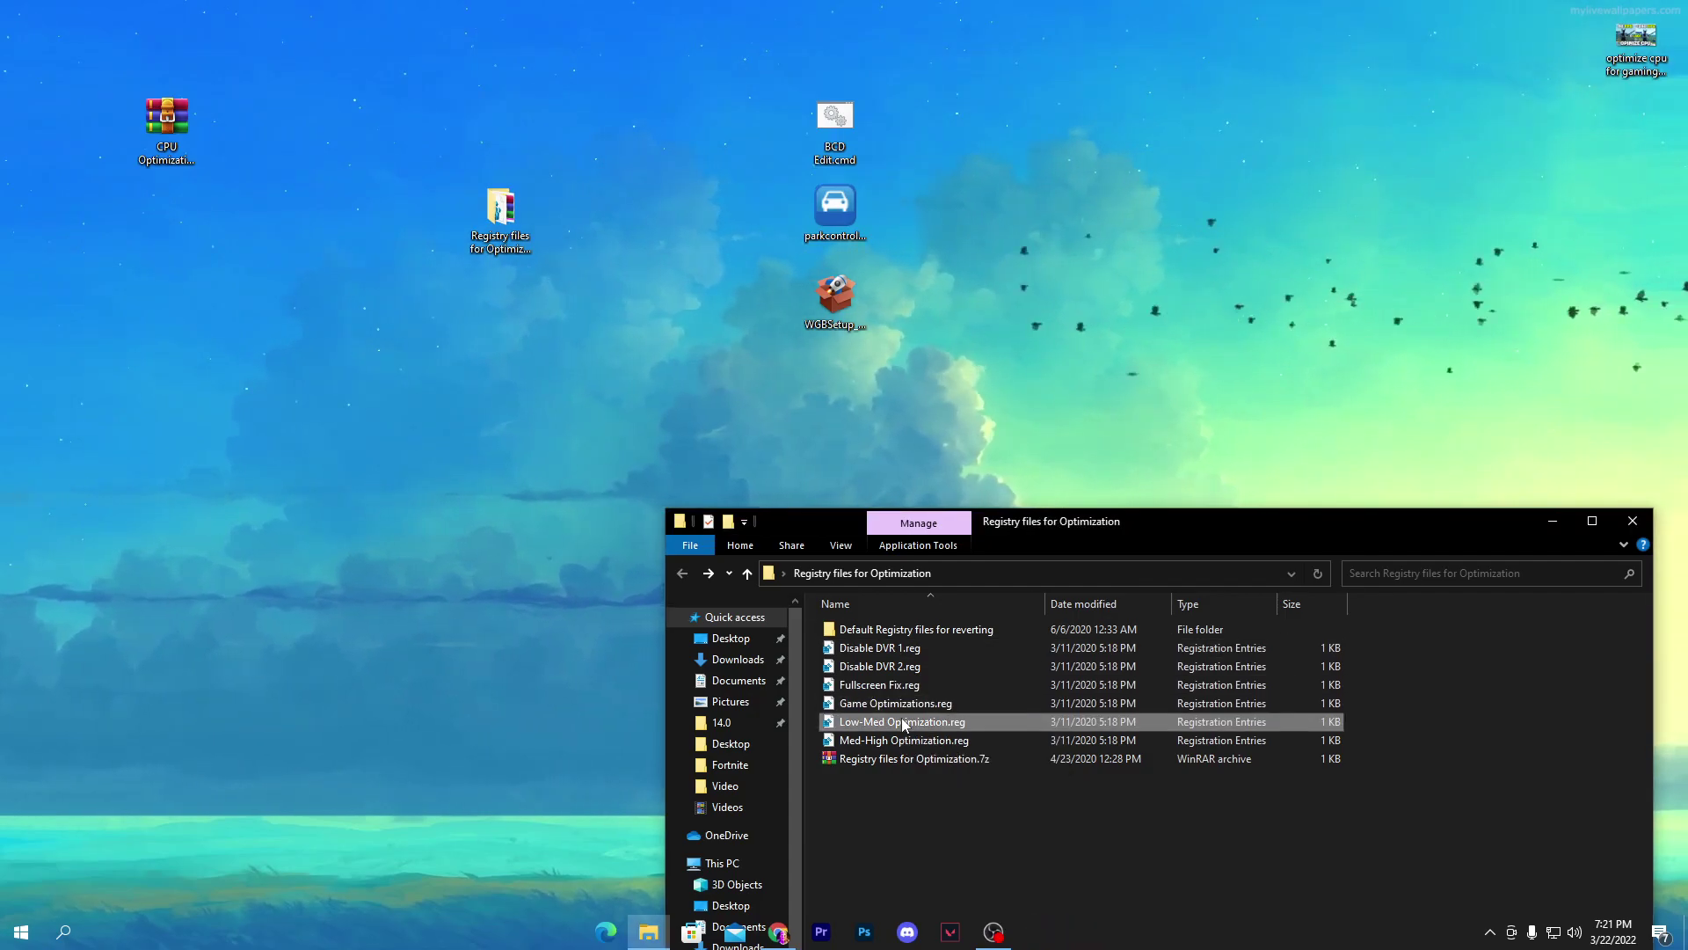
click(975, 492)
click(1041, 466)
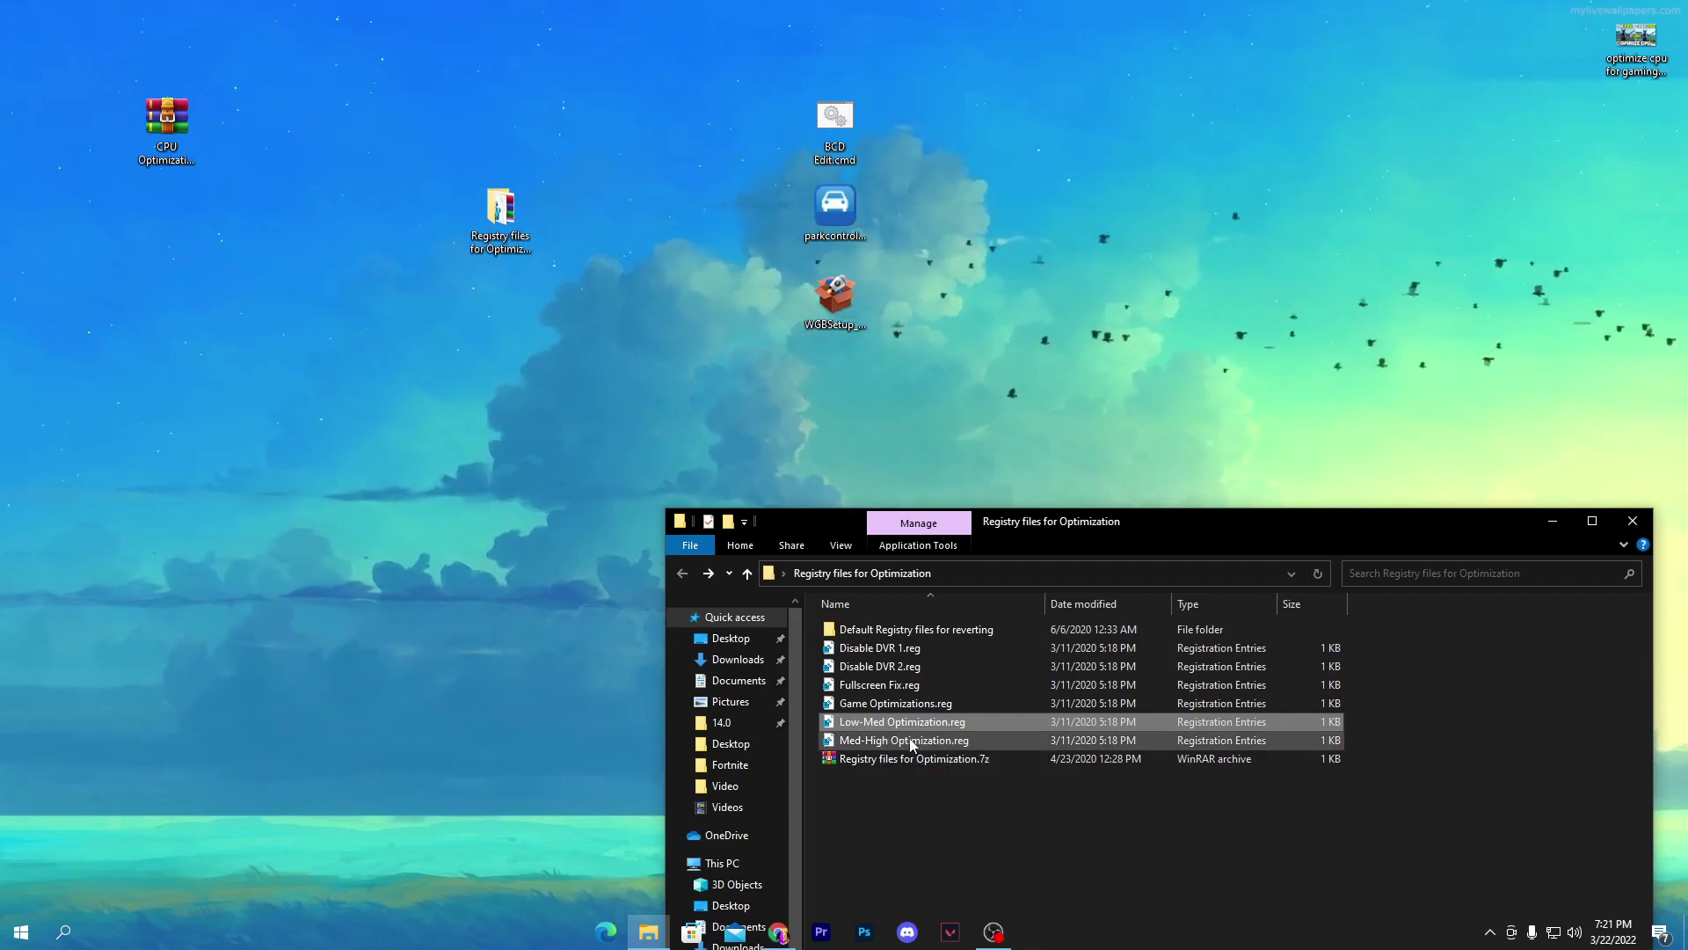
drag(974, 521, 891, 216)
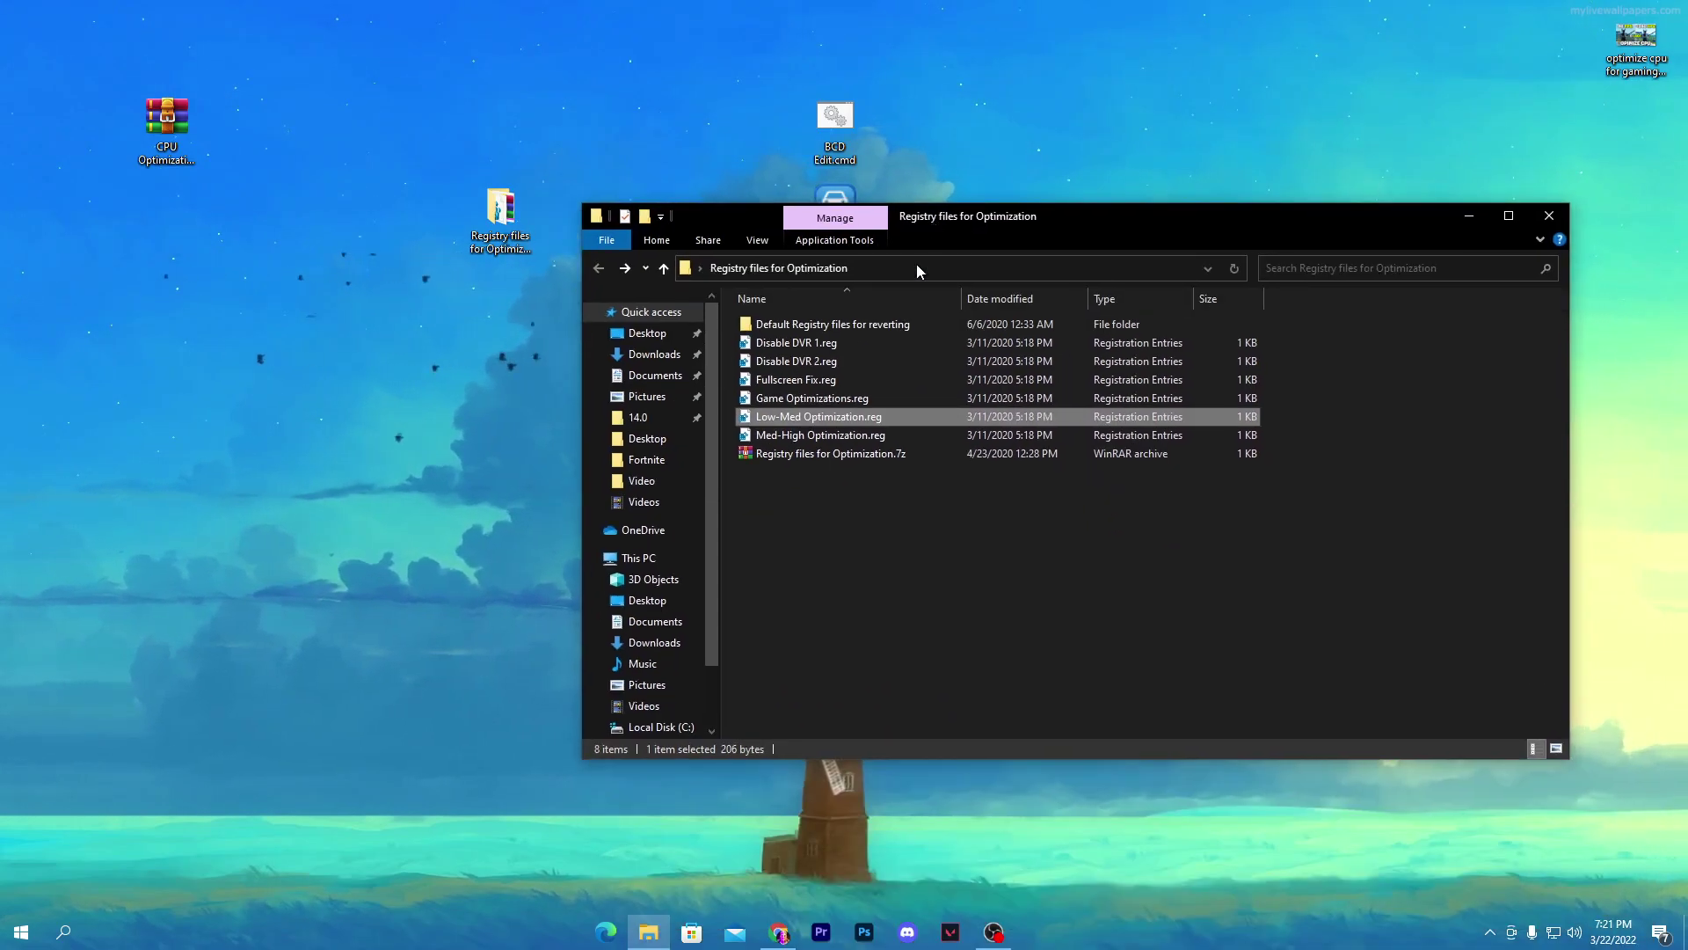
click(1546, 216)
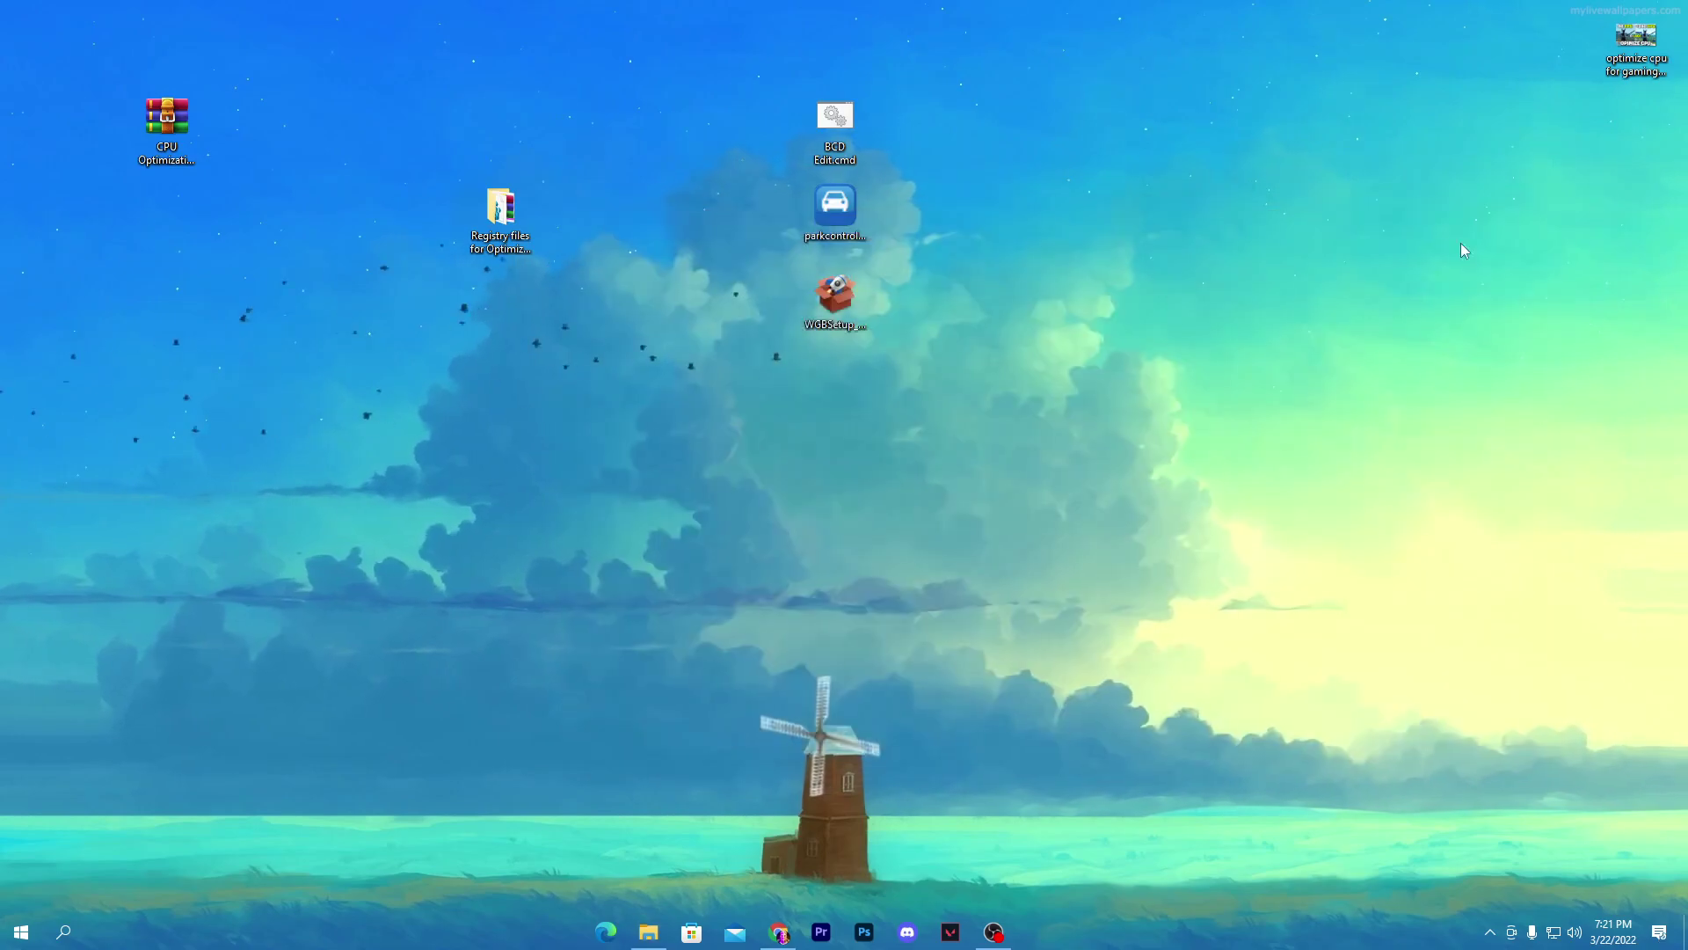
- Run BCD Edit.cmd as administrator, dismiss the finished script with Enter, and move the ParkControl installer aside
drag(835, 118, 626, 211)
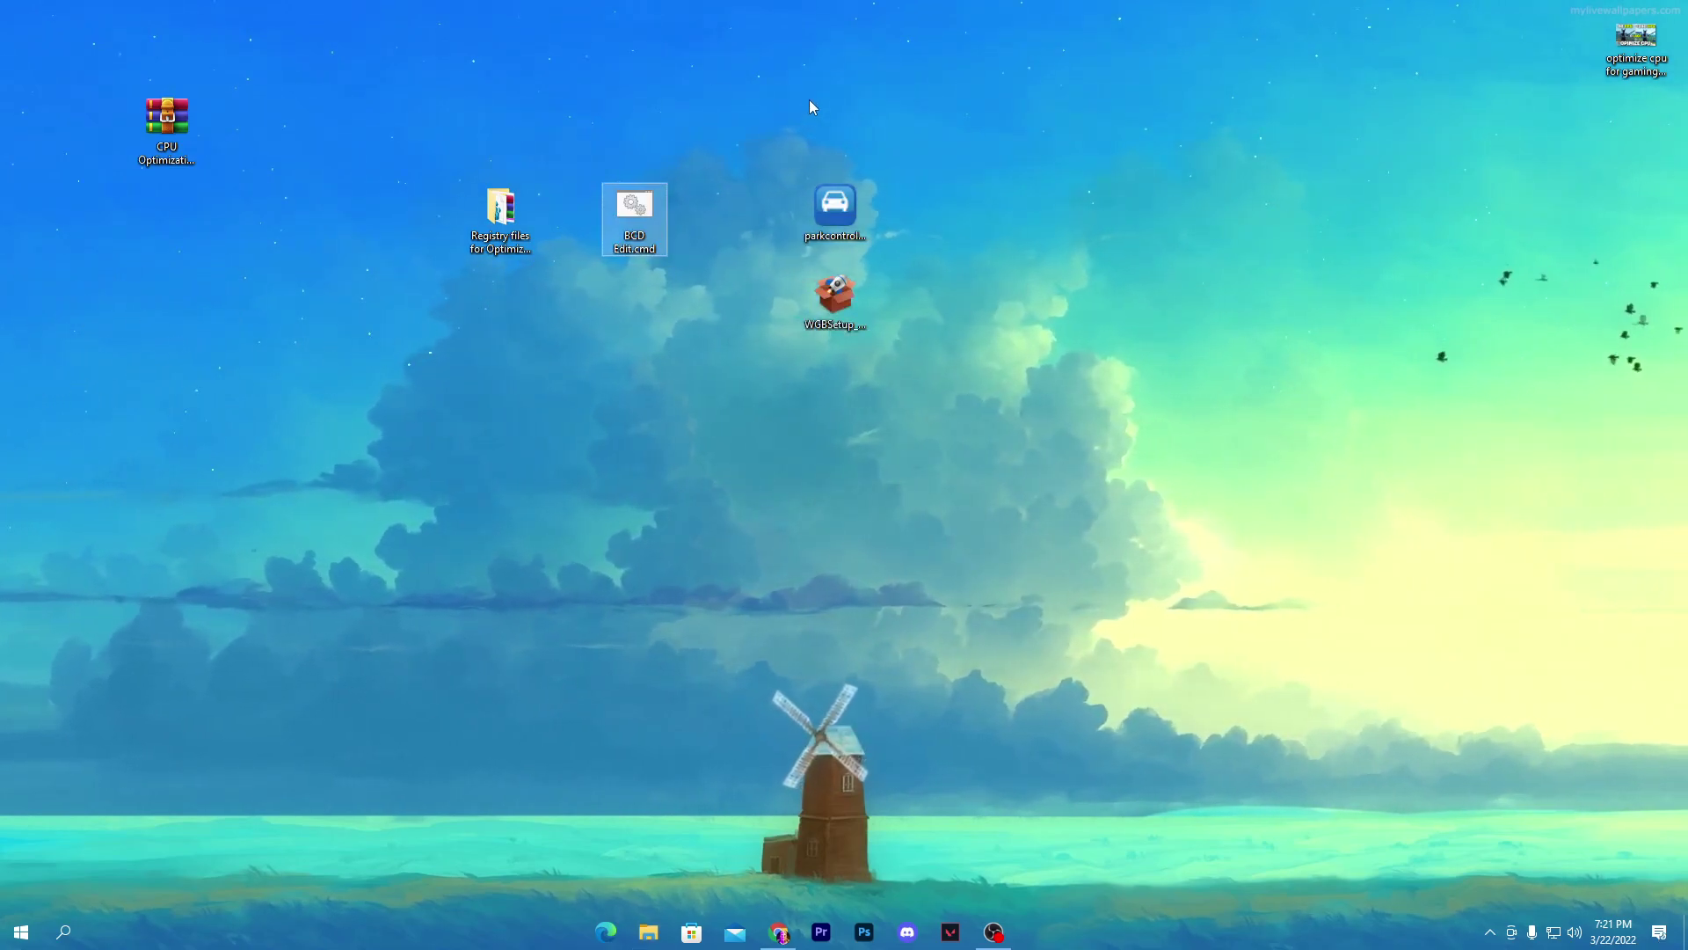
right_click(638, 208)
click(686, 272)
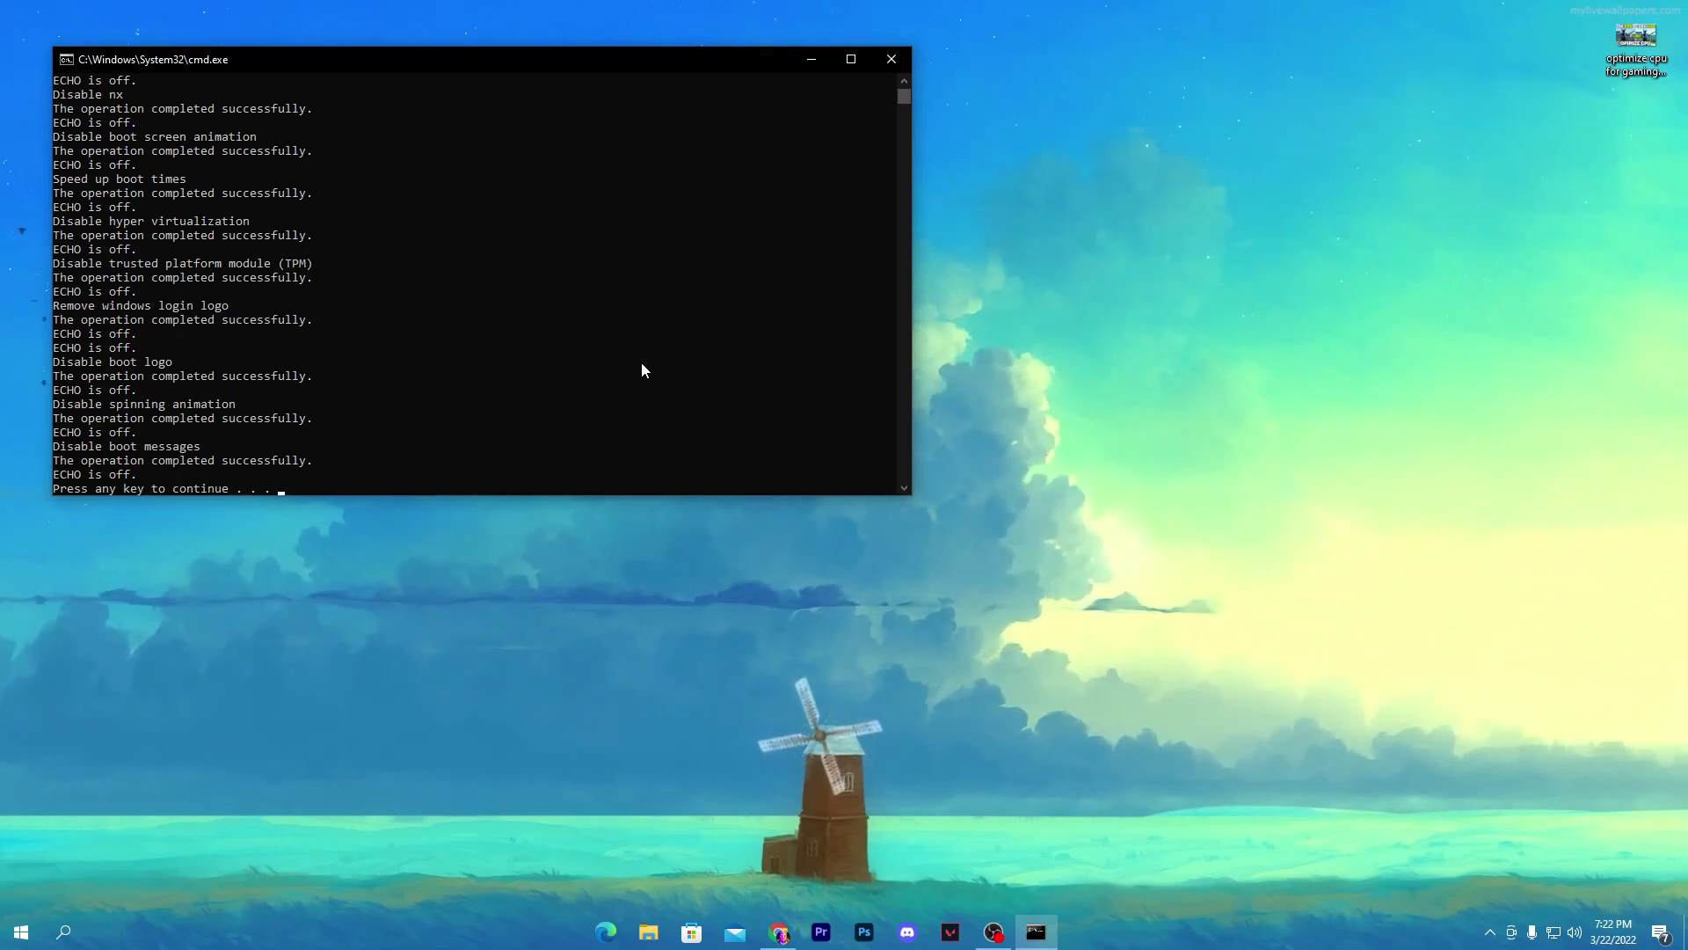
key(Return)
drag(816, 198, 1190, 204)
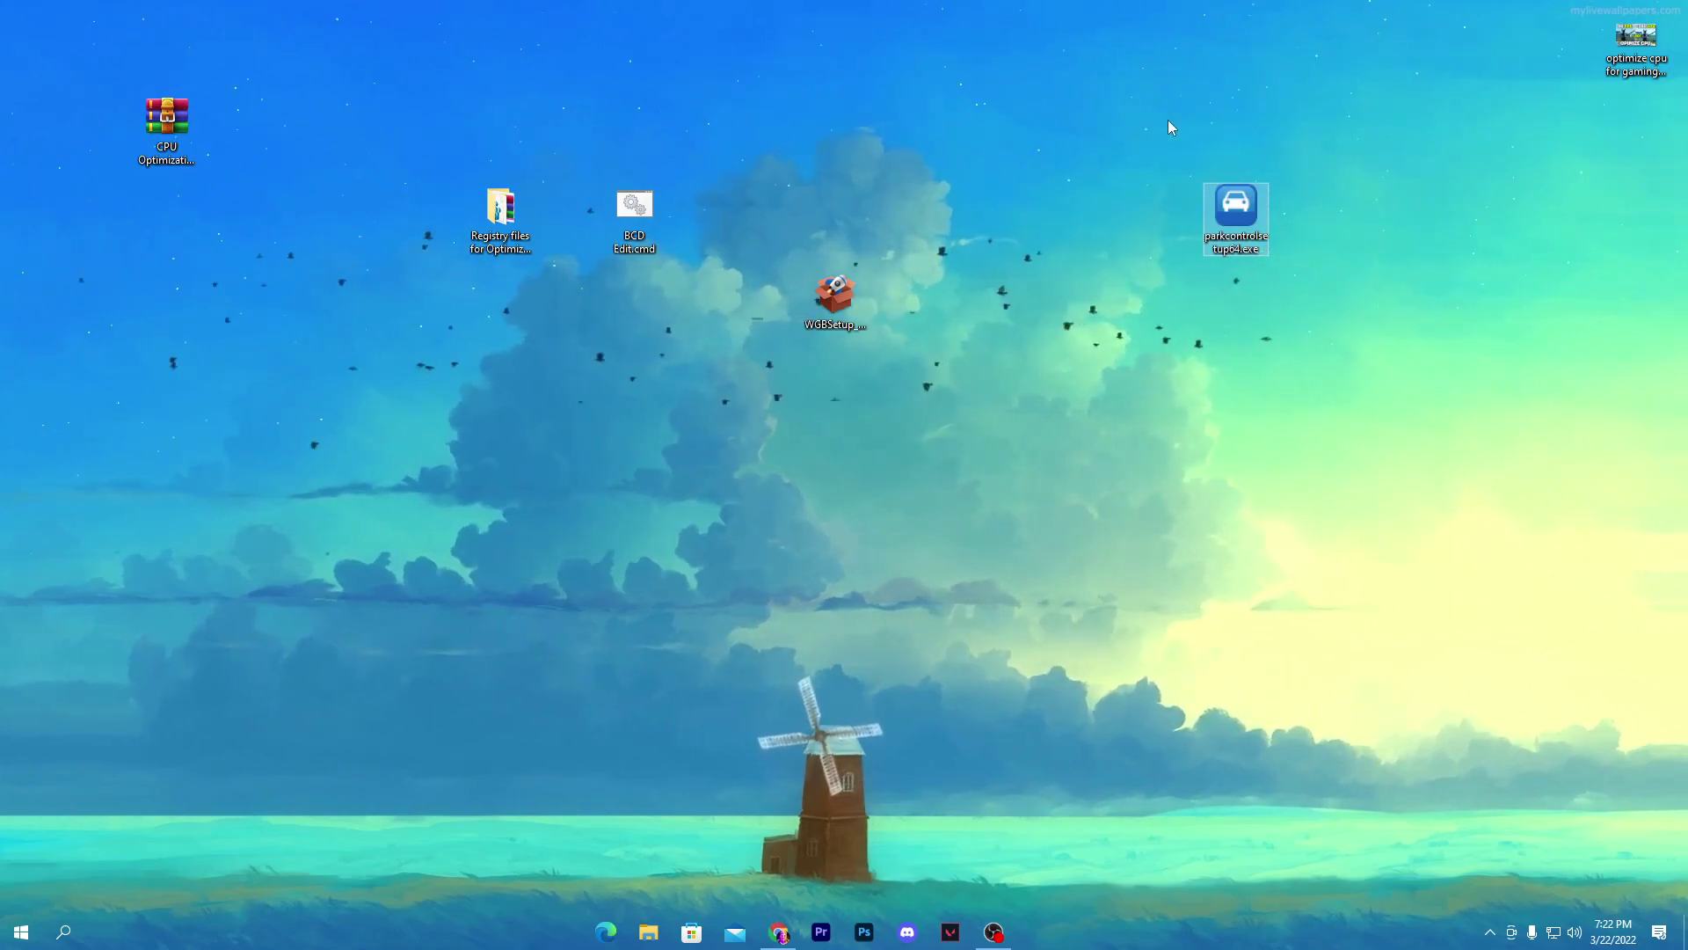
- Install ParkControl in English, accepting the license and default location
double_click(1245, 207)
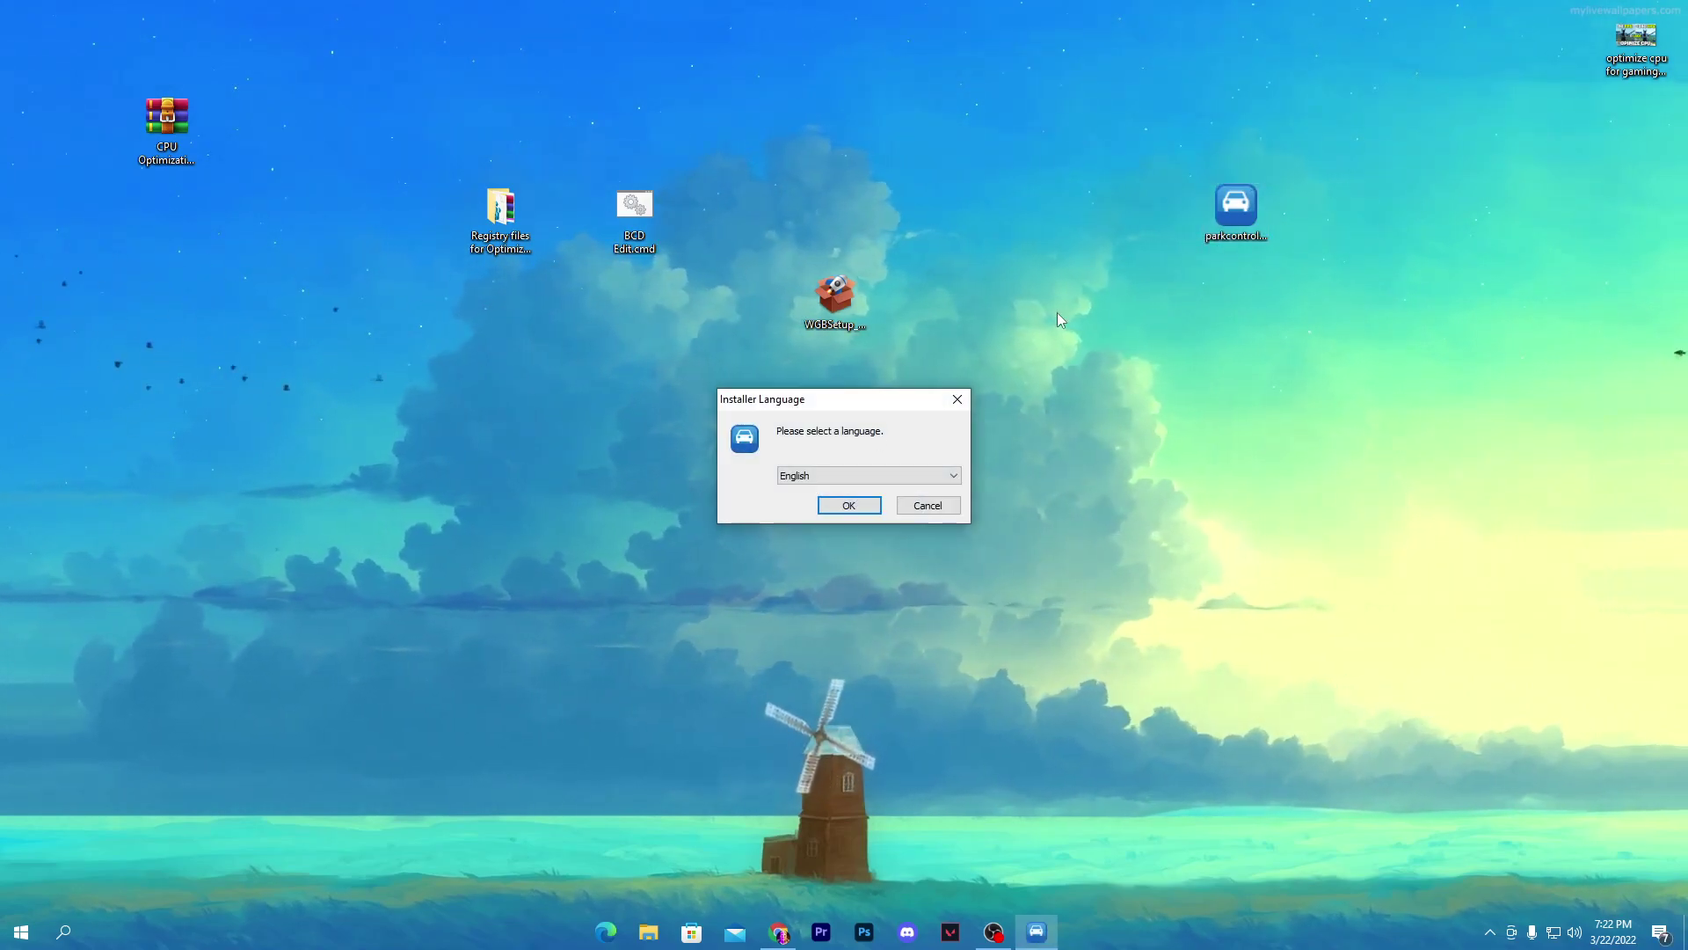
click(851, 506)
click(950, 606)
click(957, 609)
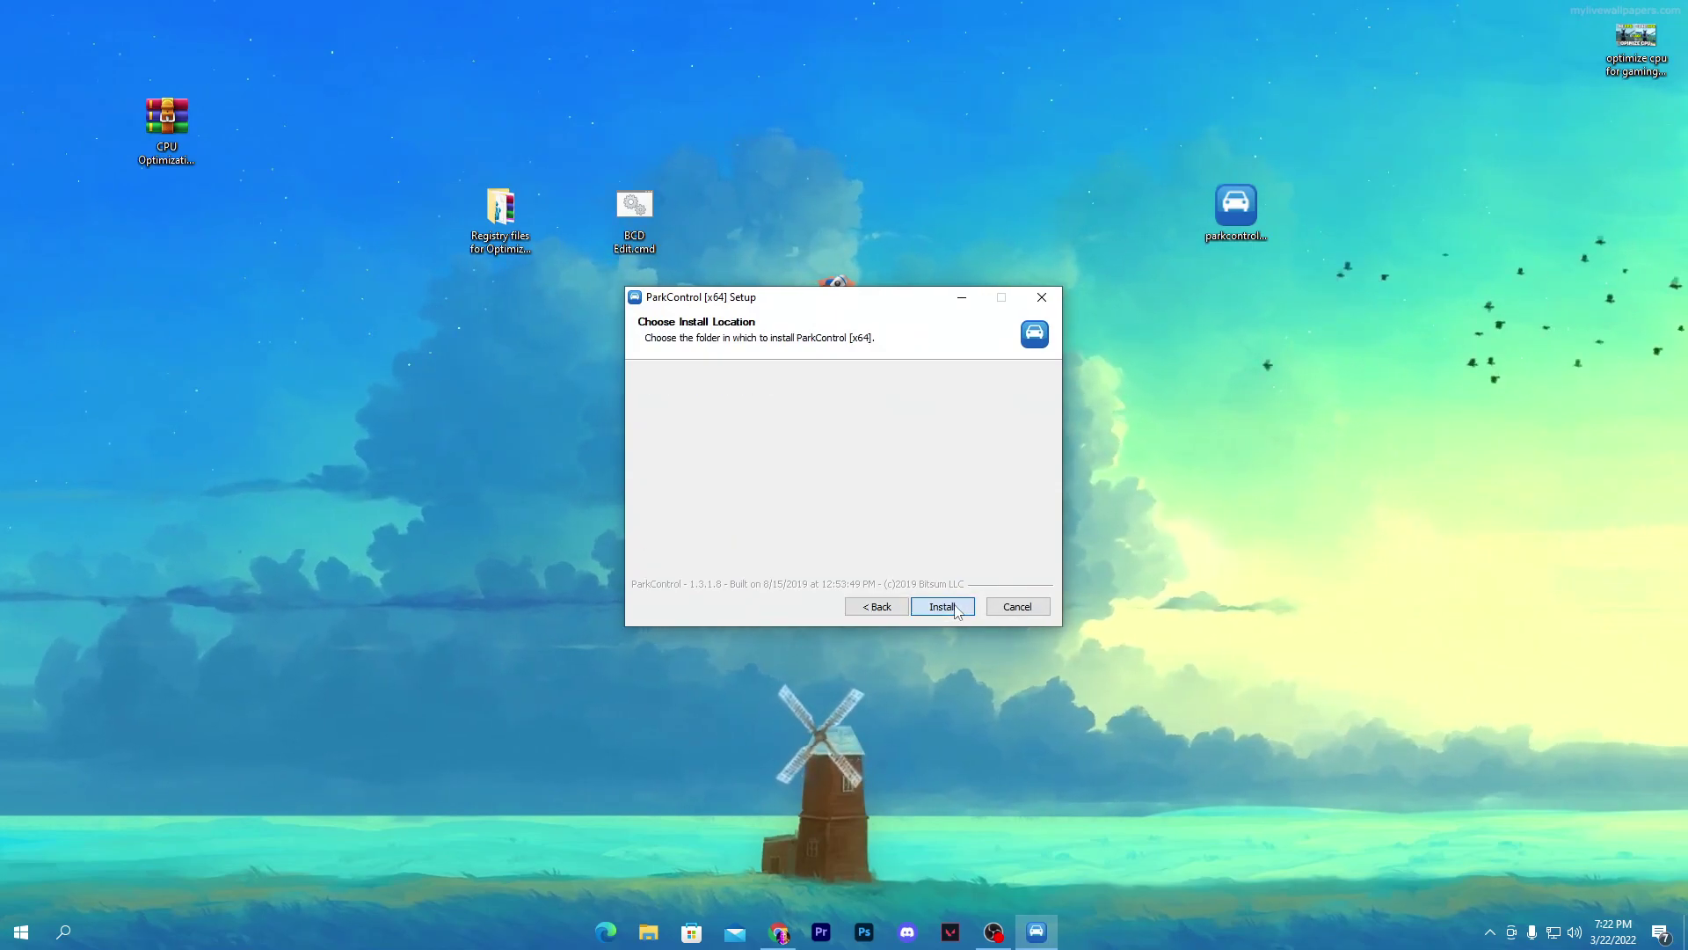
click(953, 606)
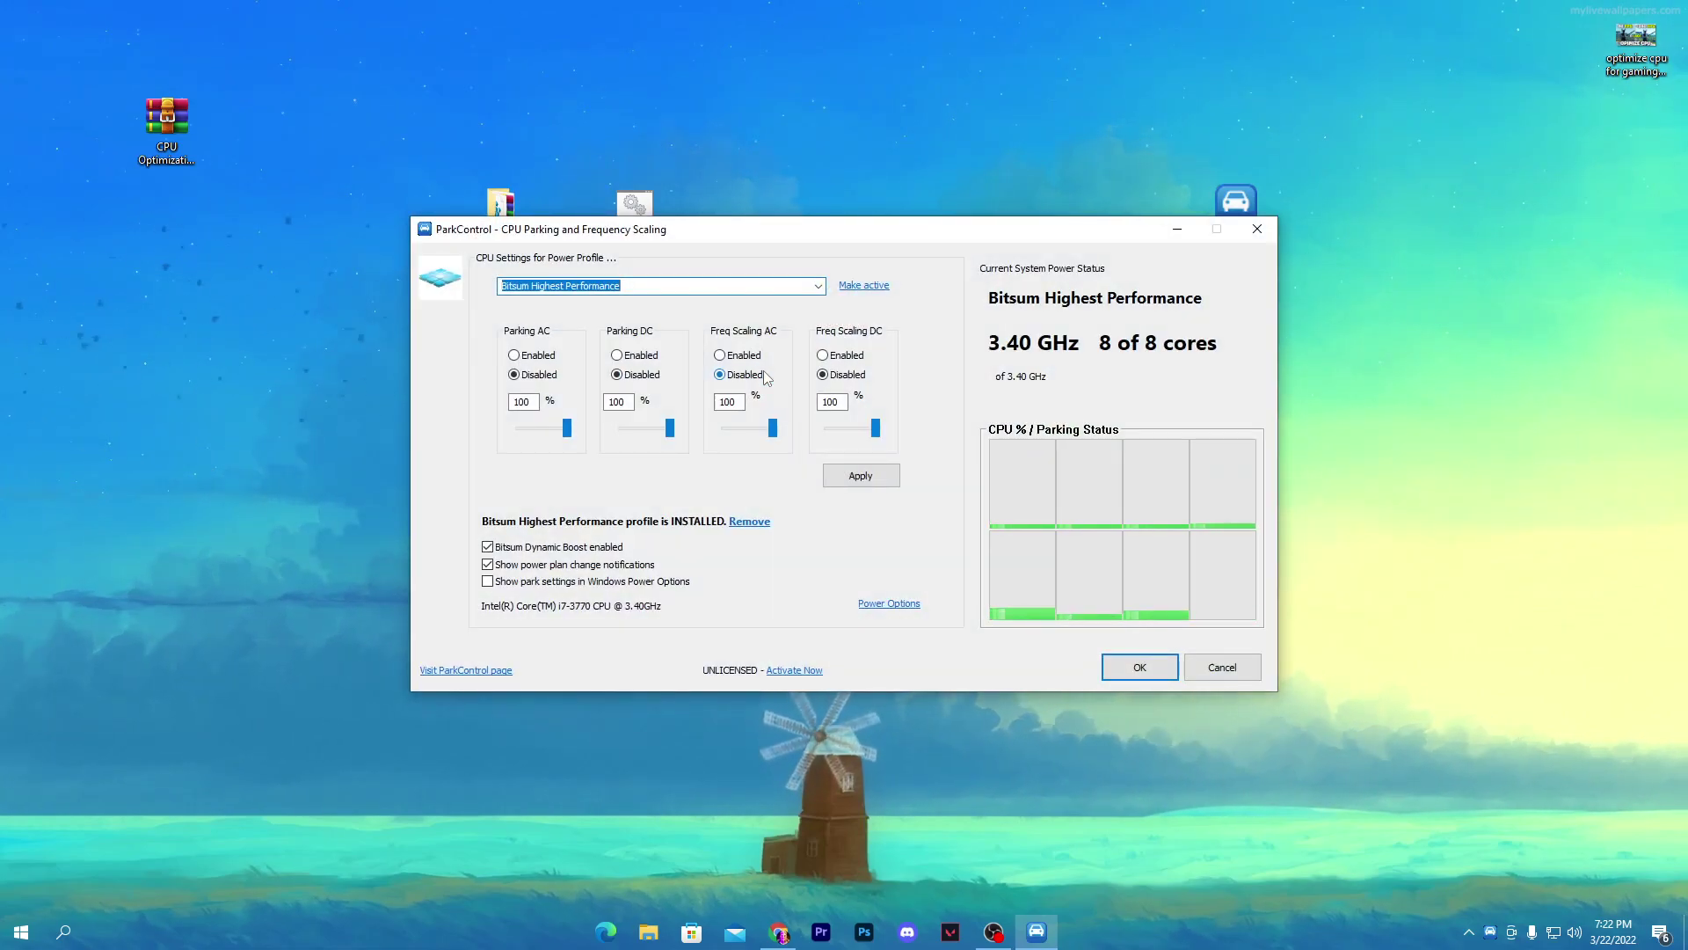
- Make Bitsum Highest Performance the active power plan and apply the parking and frequency settings
click(817, 287)
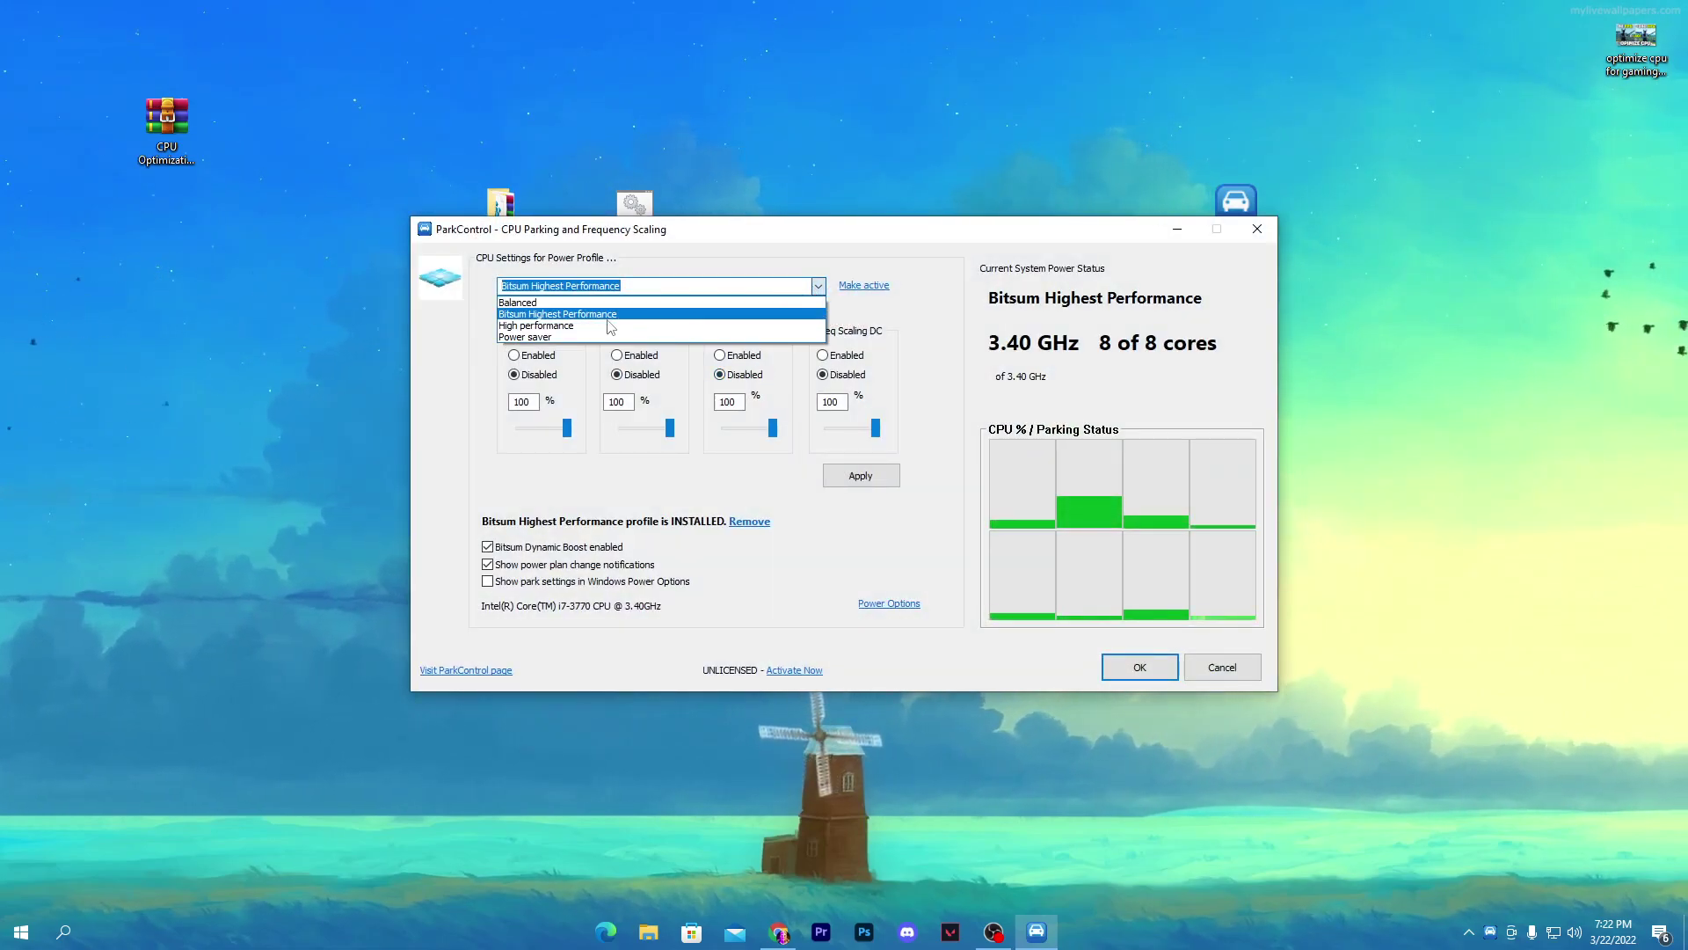
click(589, 315)
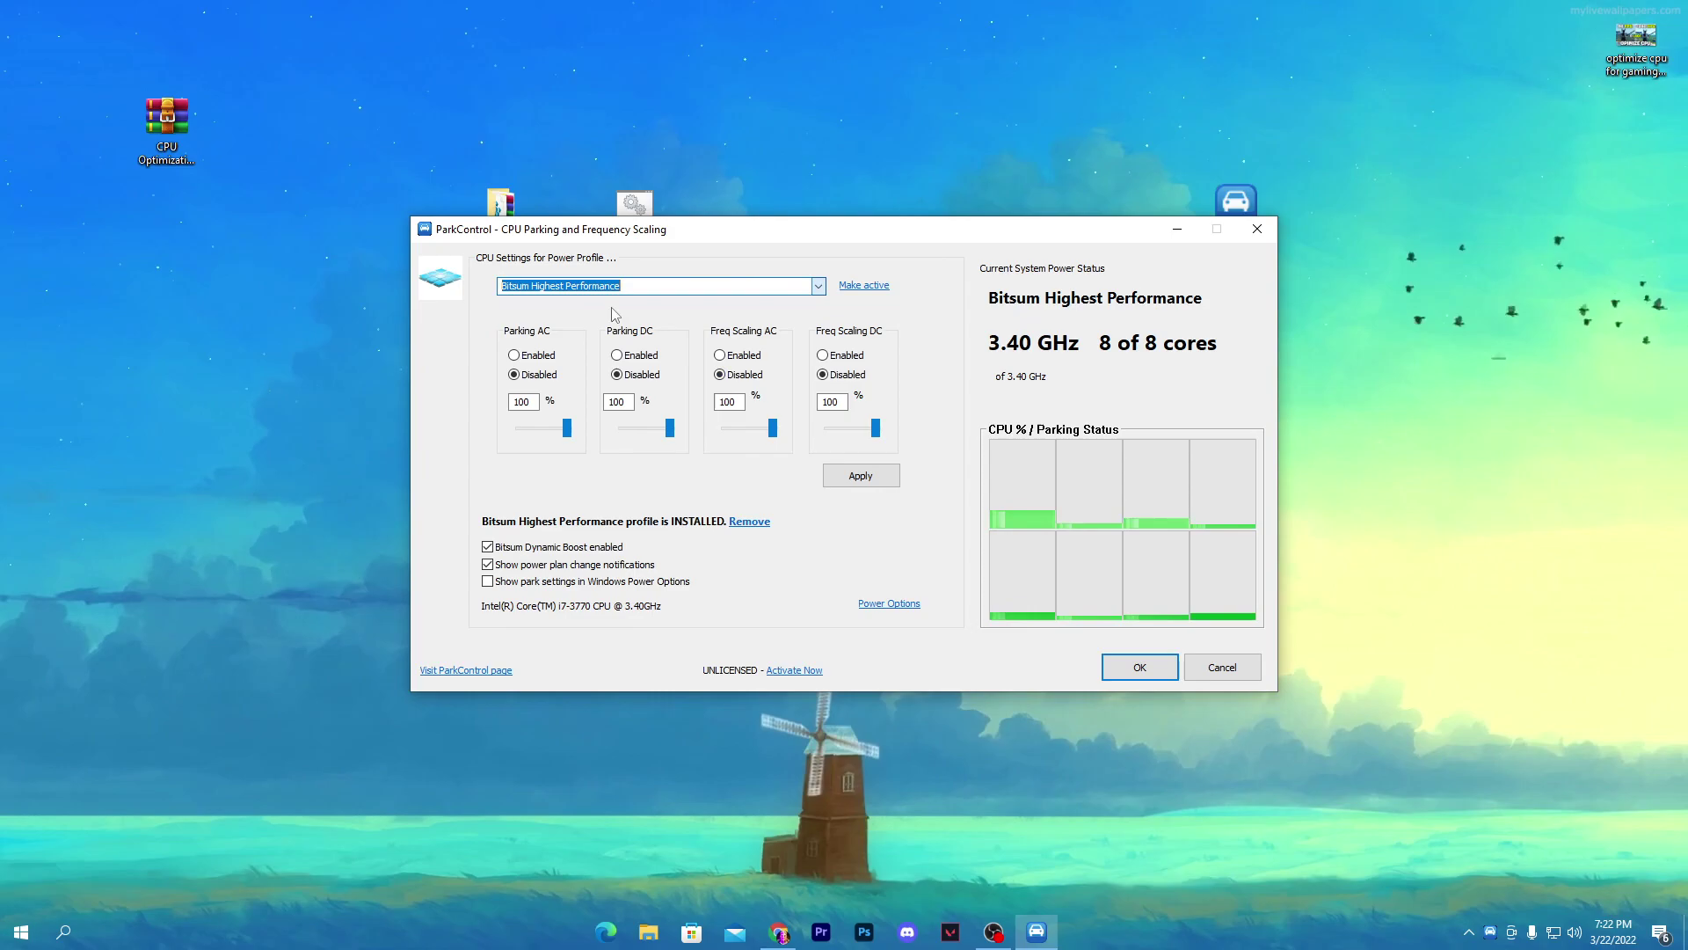
click(867, 287)
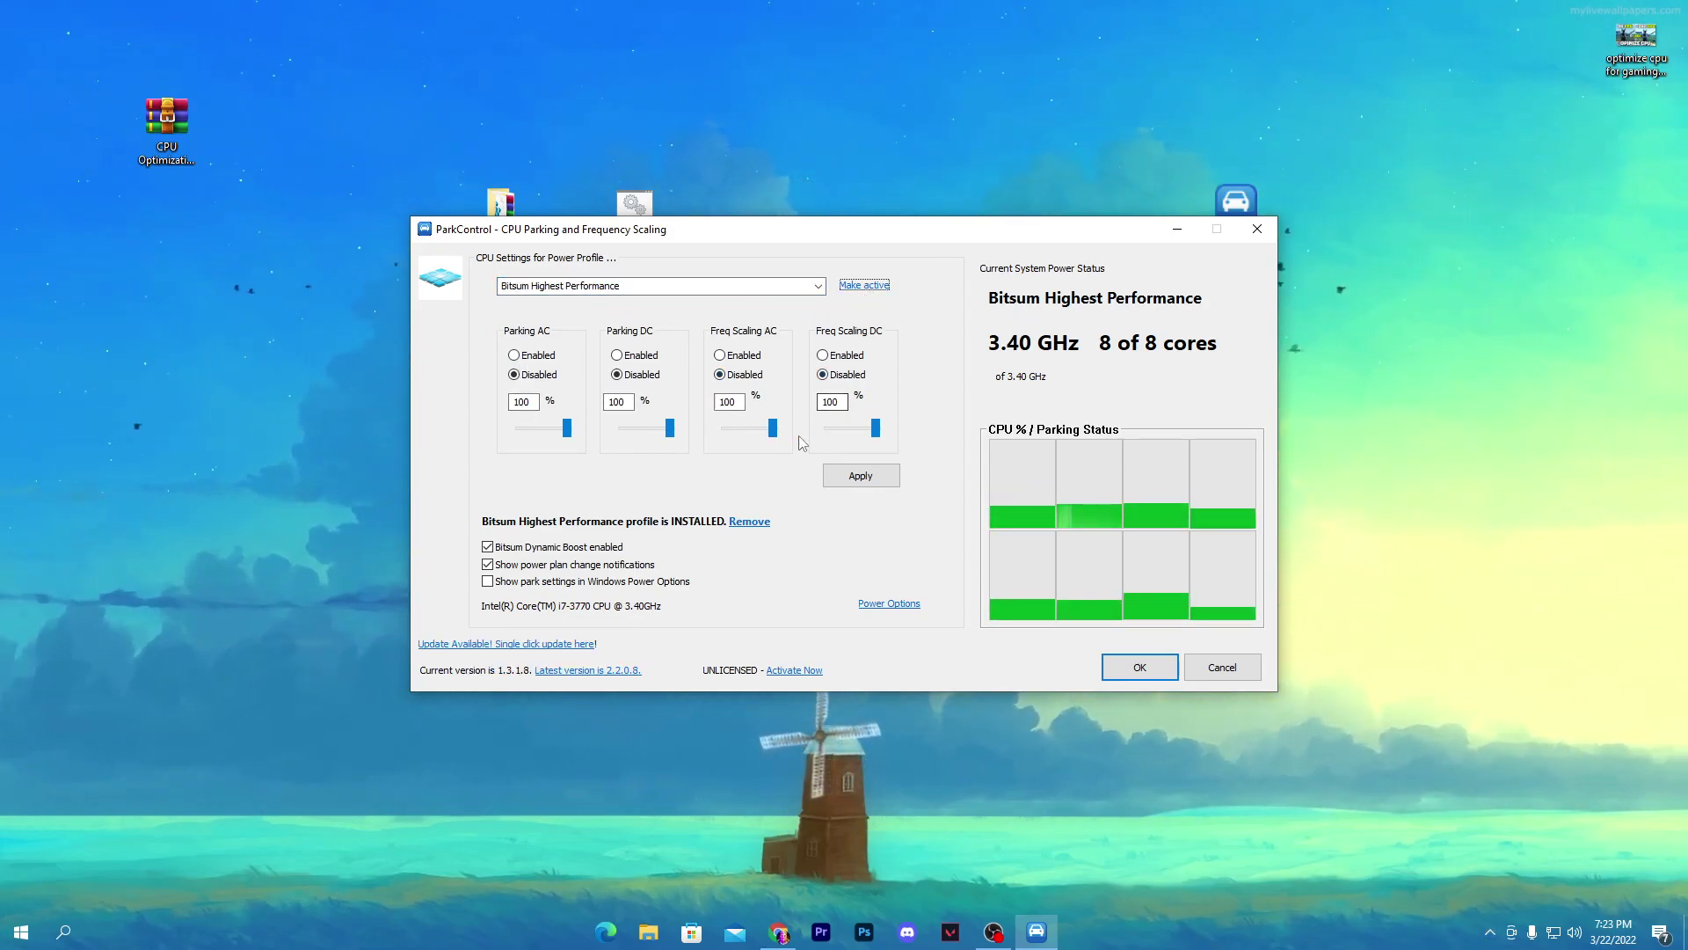
click(841, 469)
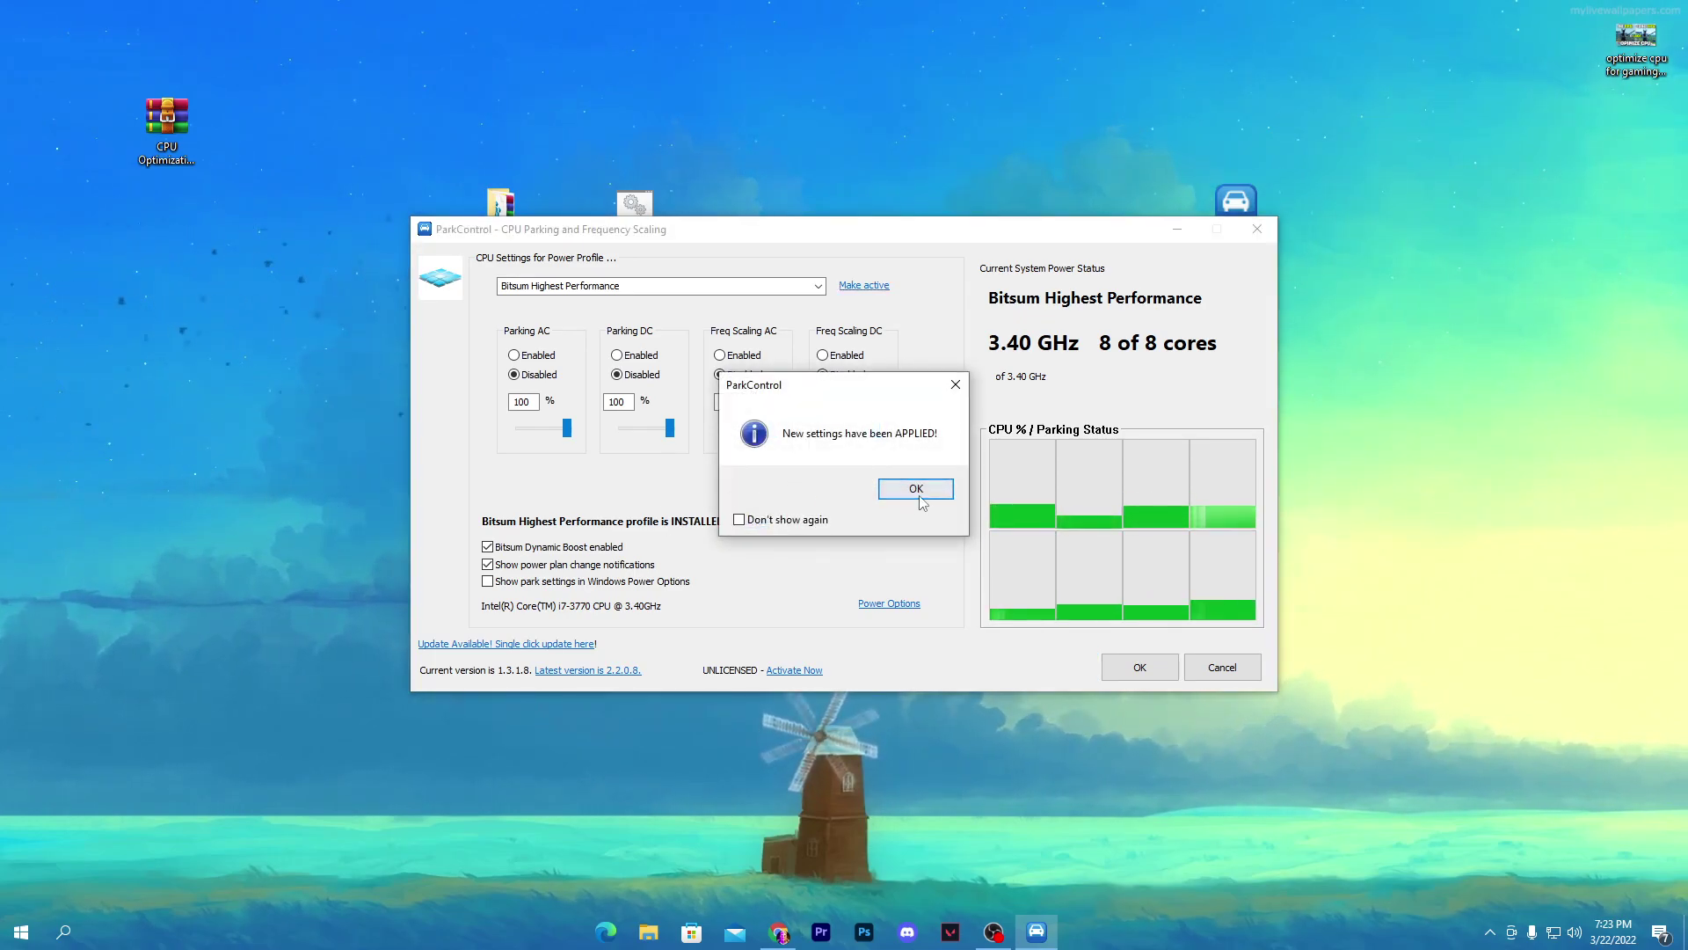
click(920, 497)
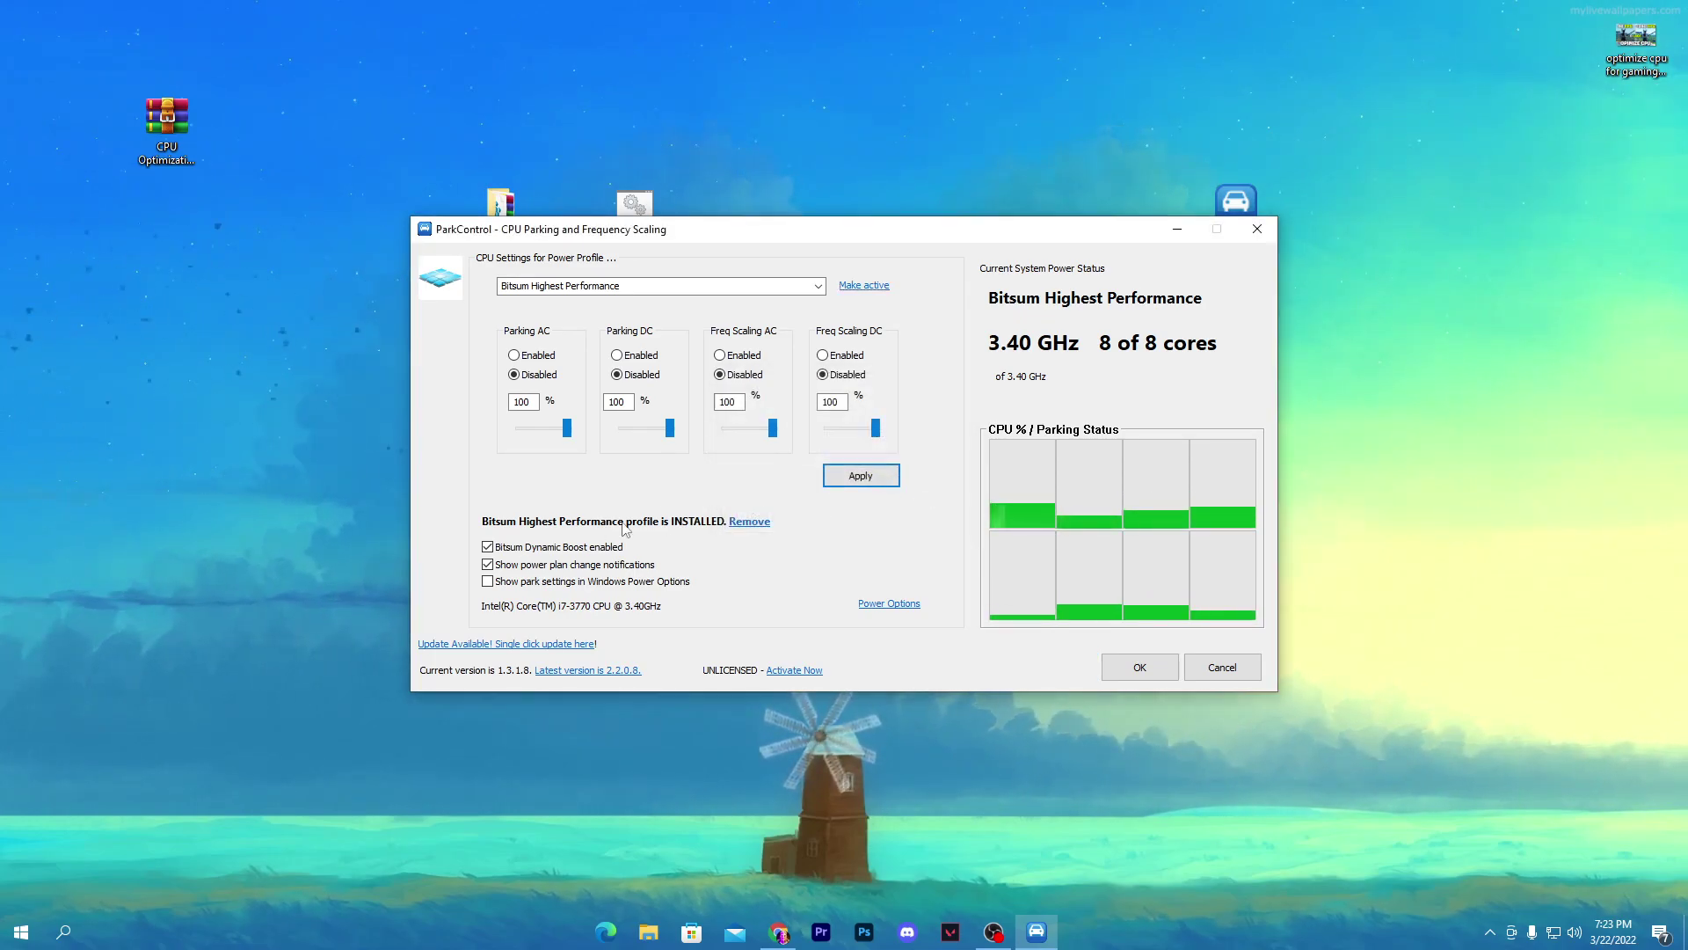
- Keep Bitsum Highest Performance as the Dynamic Boost idle plan, save, close ParkControl, and check the tray
click(493, 548)
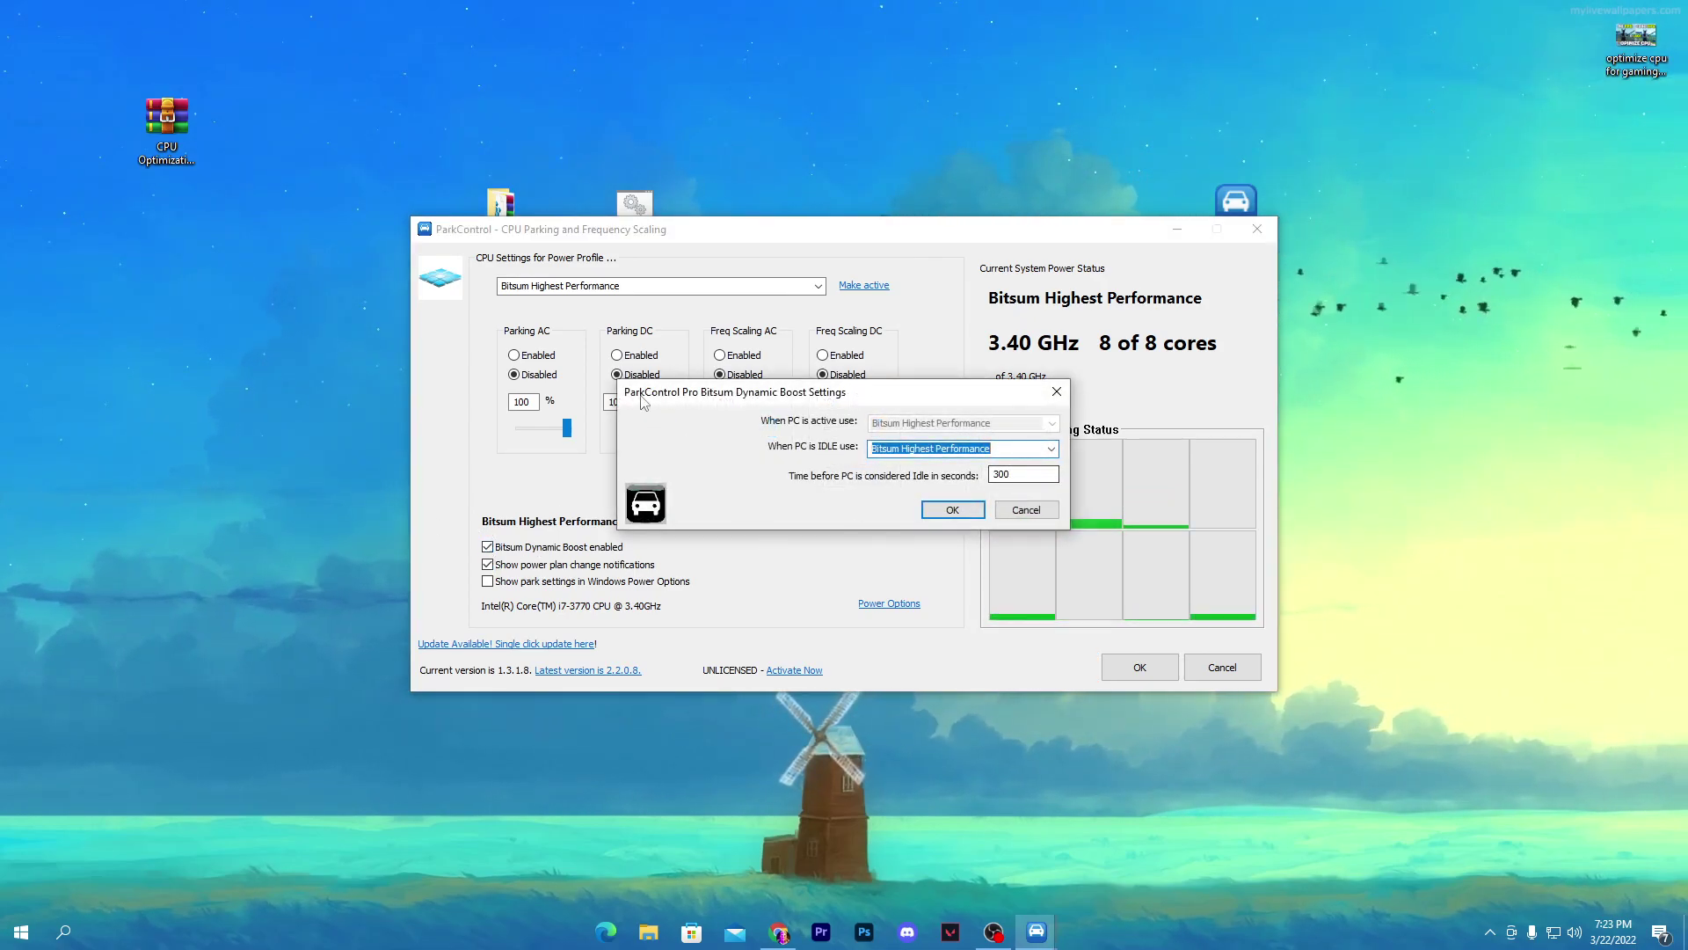
click(1051, 449)
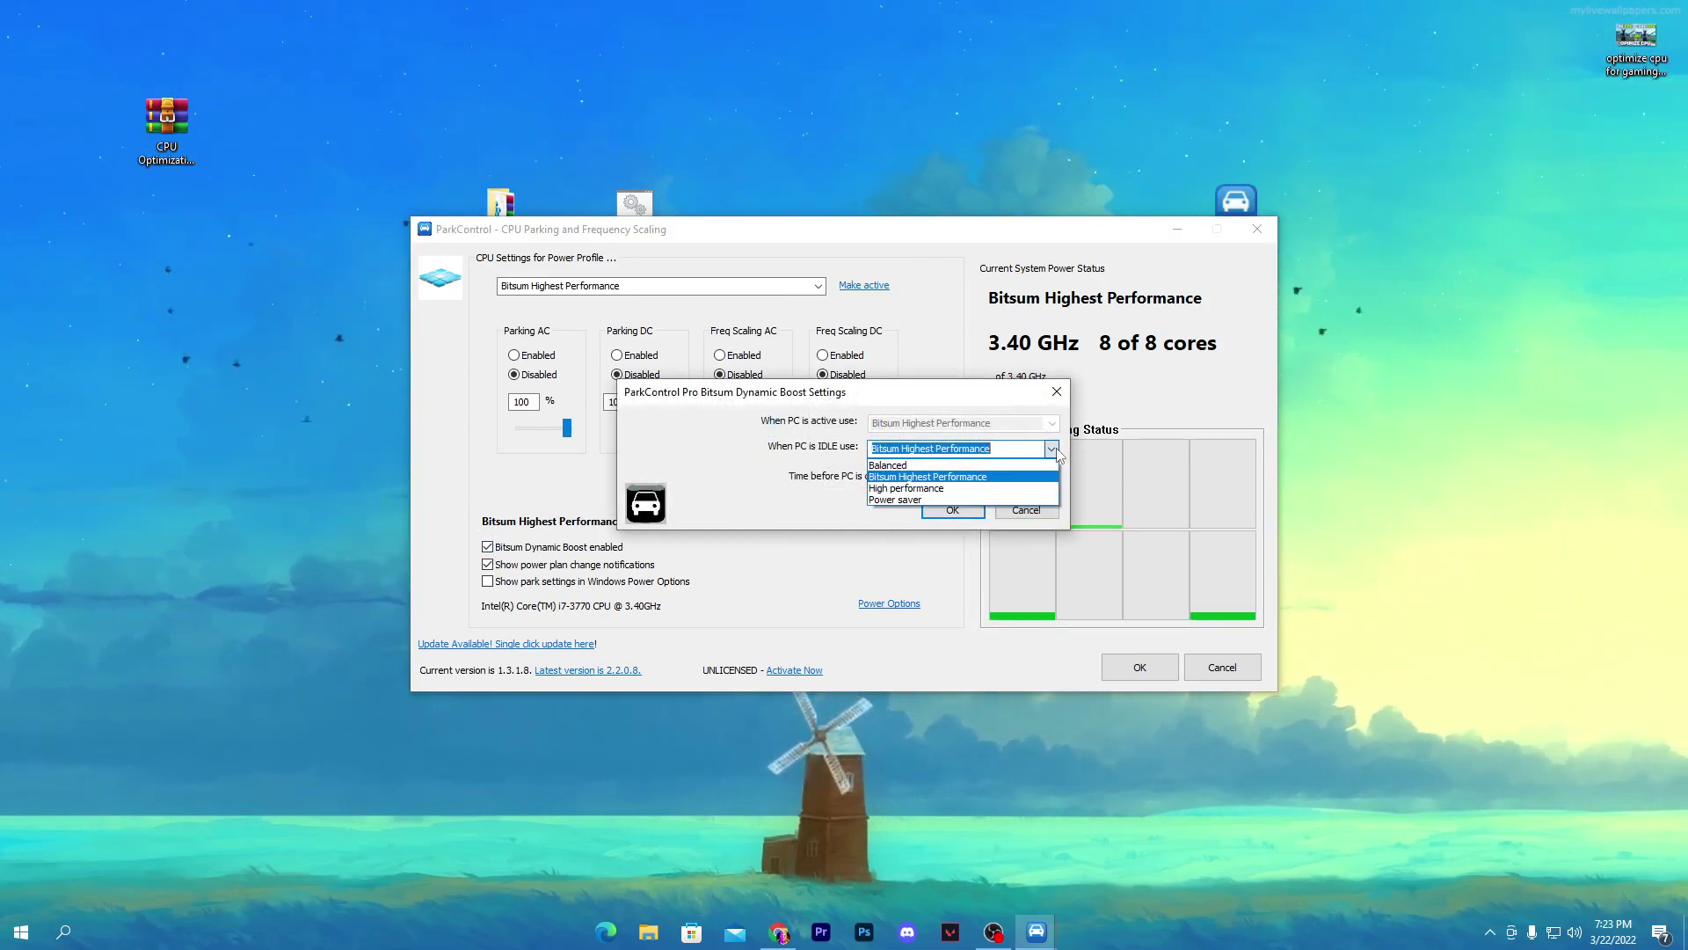
click(953, 477)
click(944, 512)
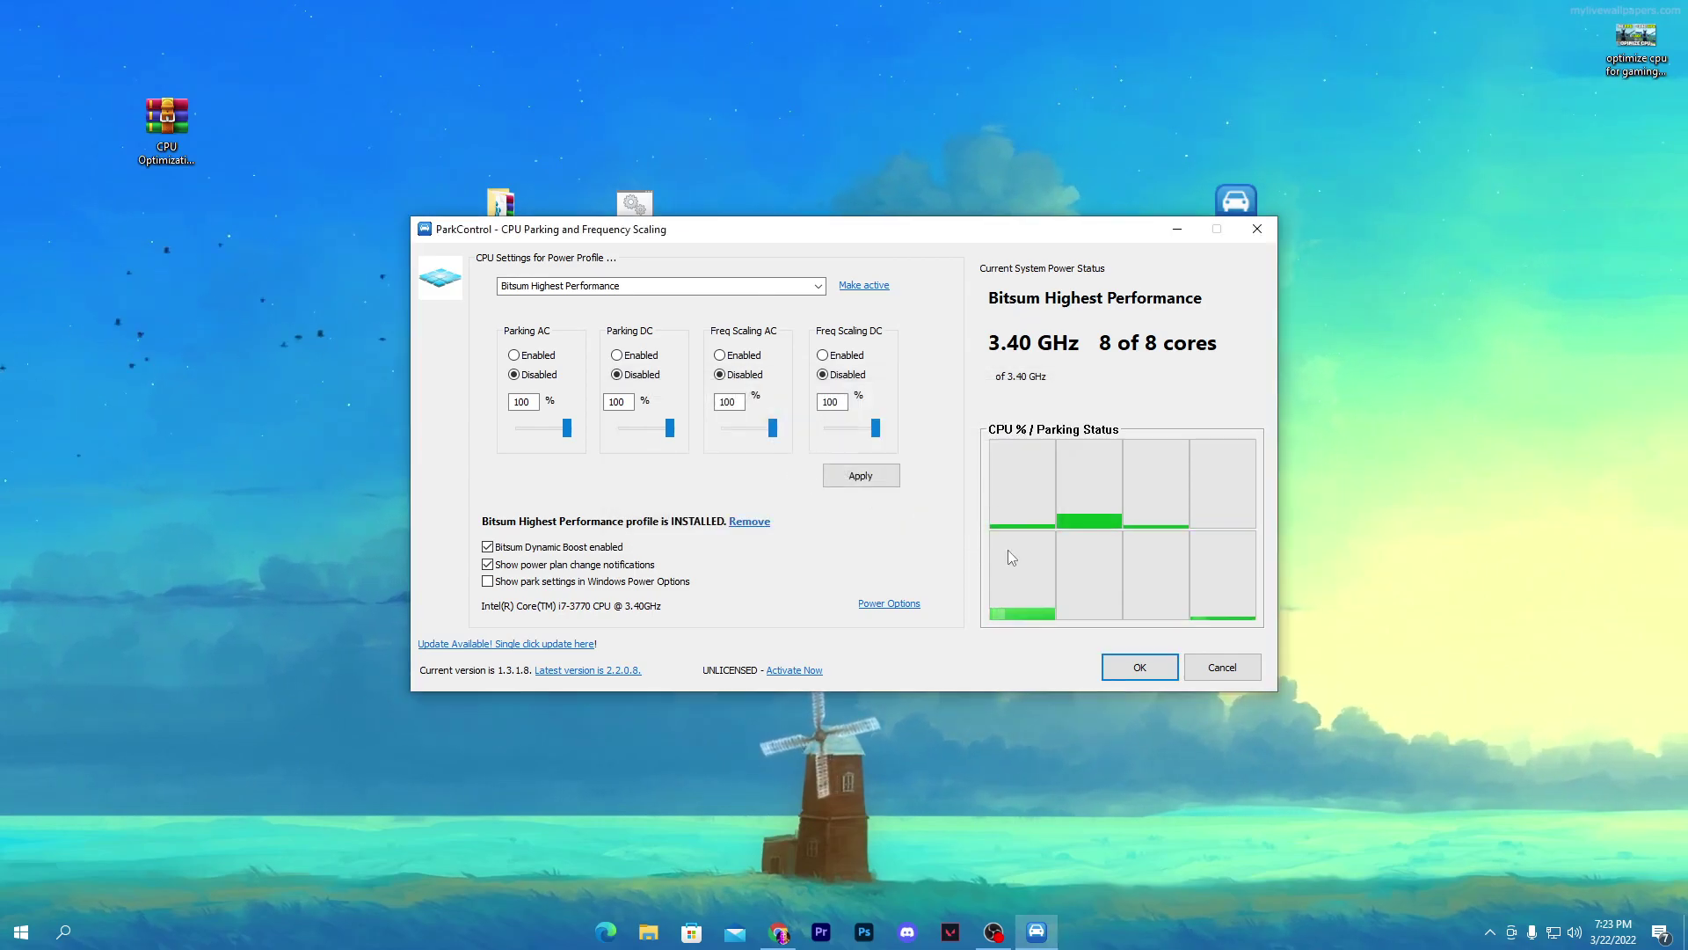
click(1134, 666)
click(1489, 932)
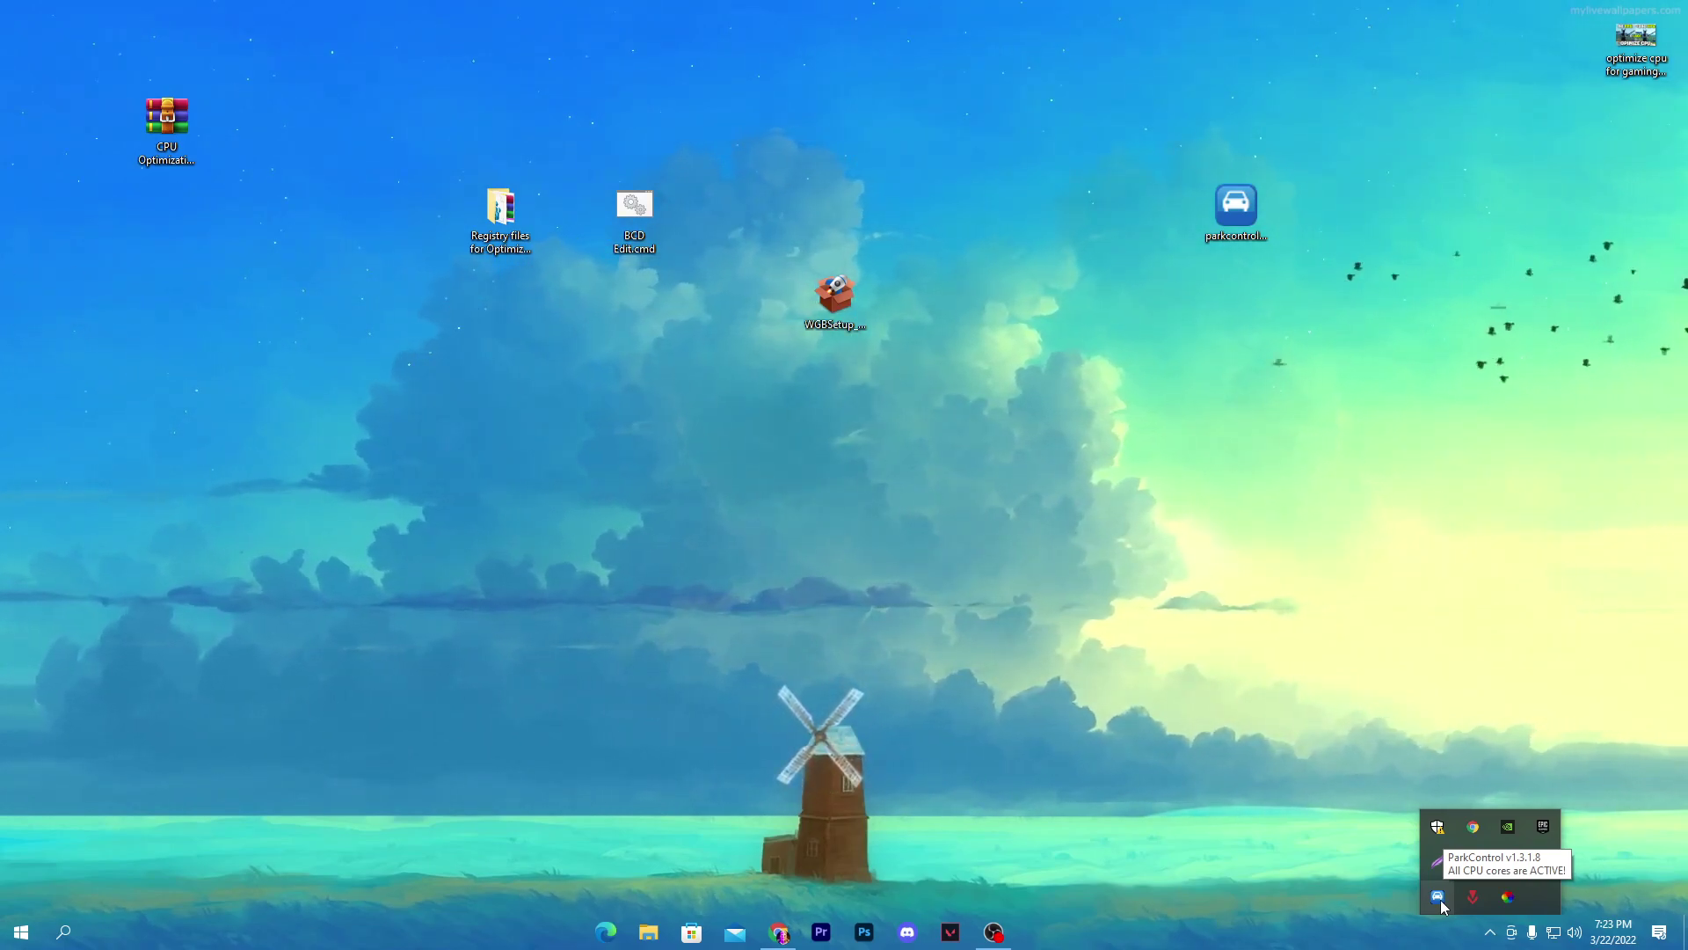
drag(835, 295, 1022, 577)
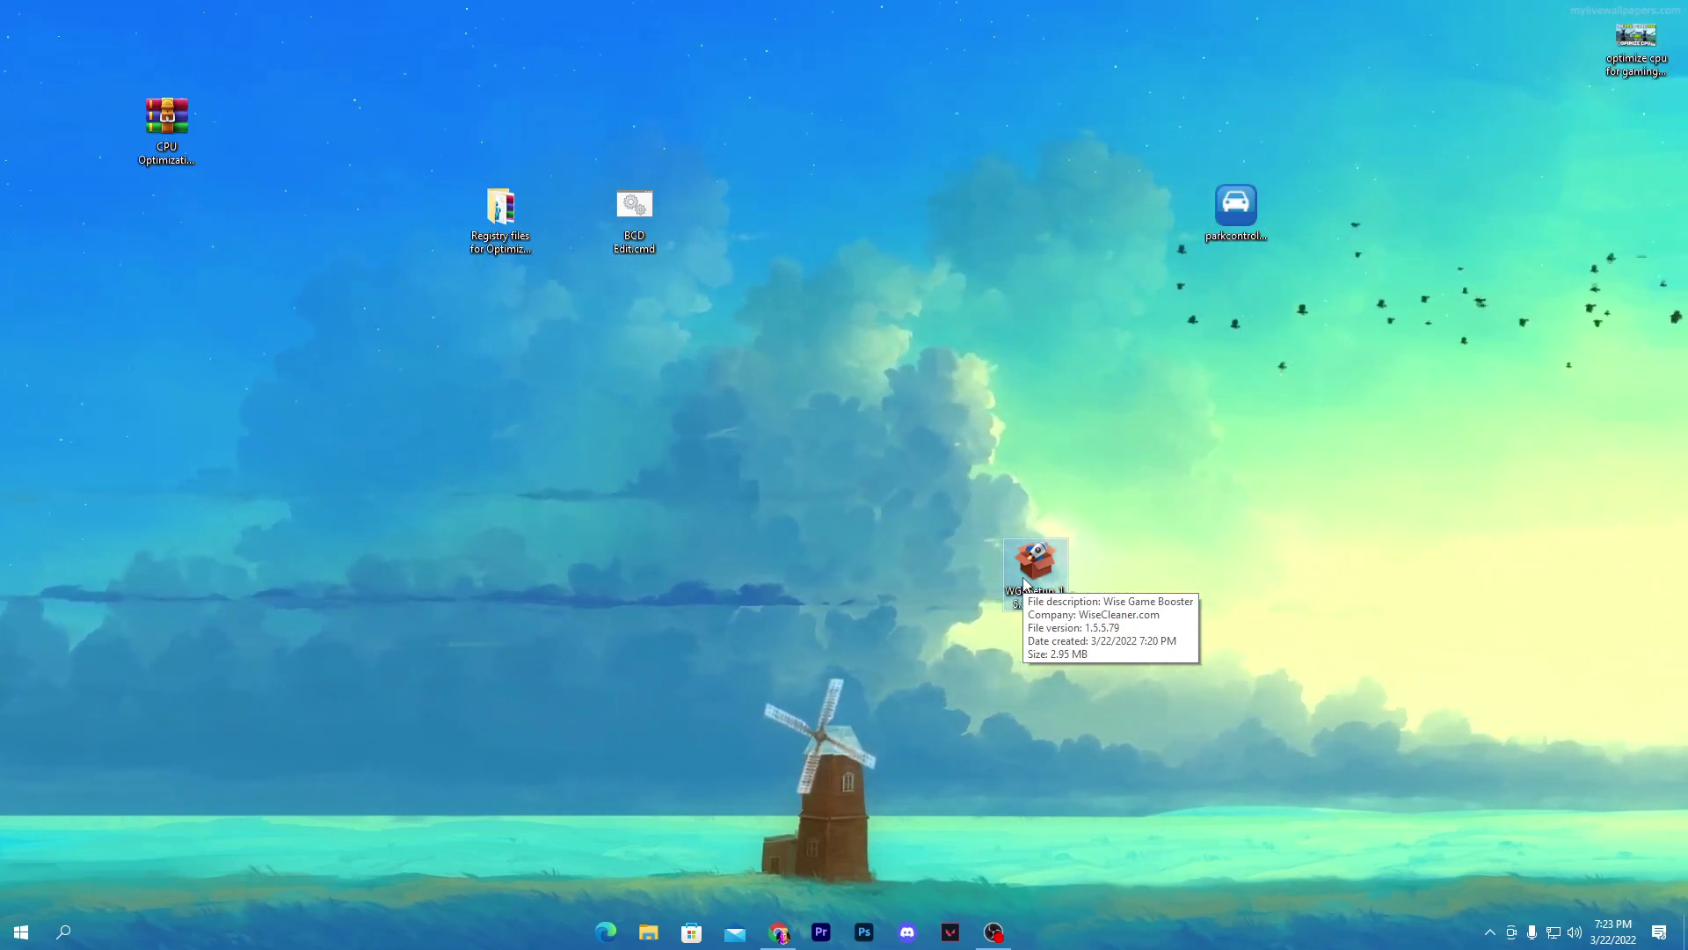
- Run WGBSetup, accept the licence, keep the default folder, install, and untick the release log before finishing
drag(904, 545, 1220, 640)
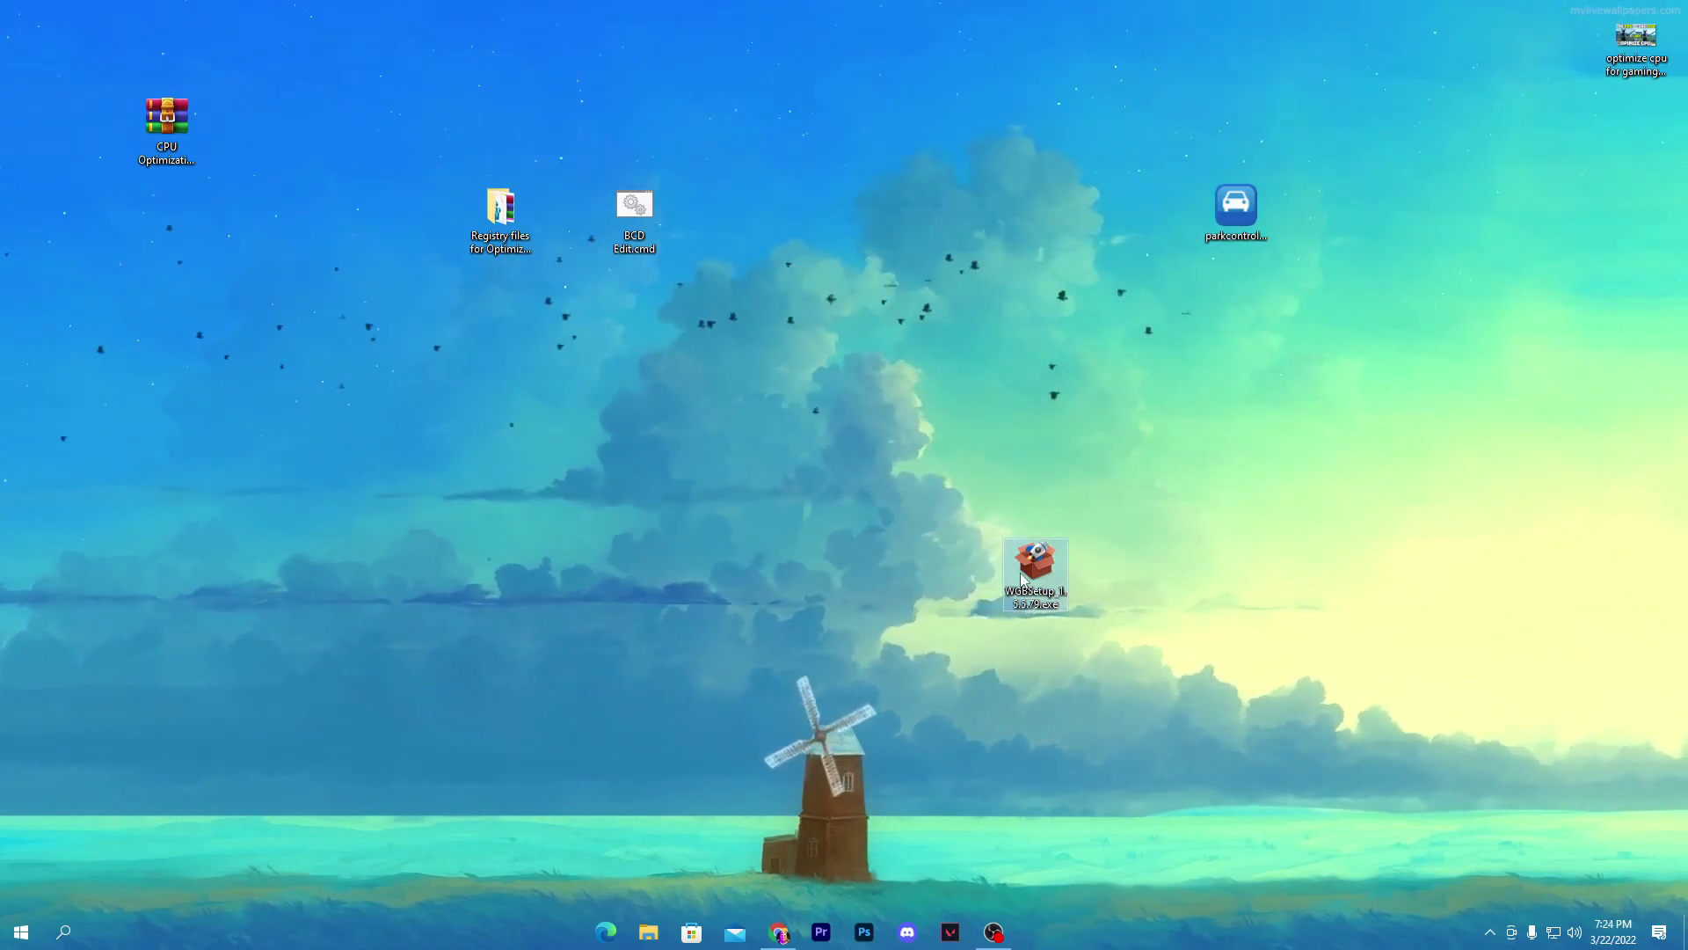
drag(1021, 578, 850, 521)
double_click(830, 493)
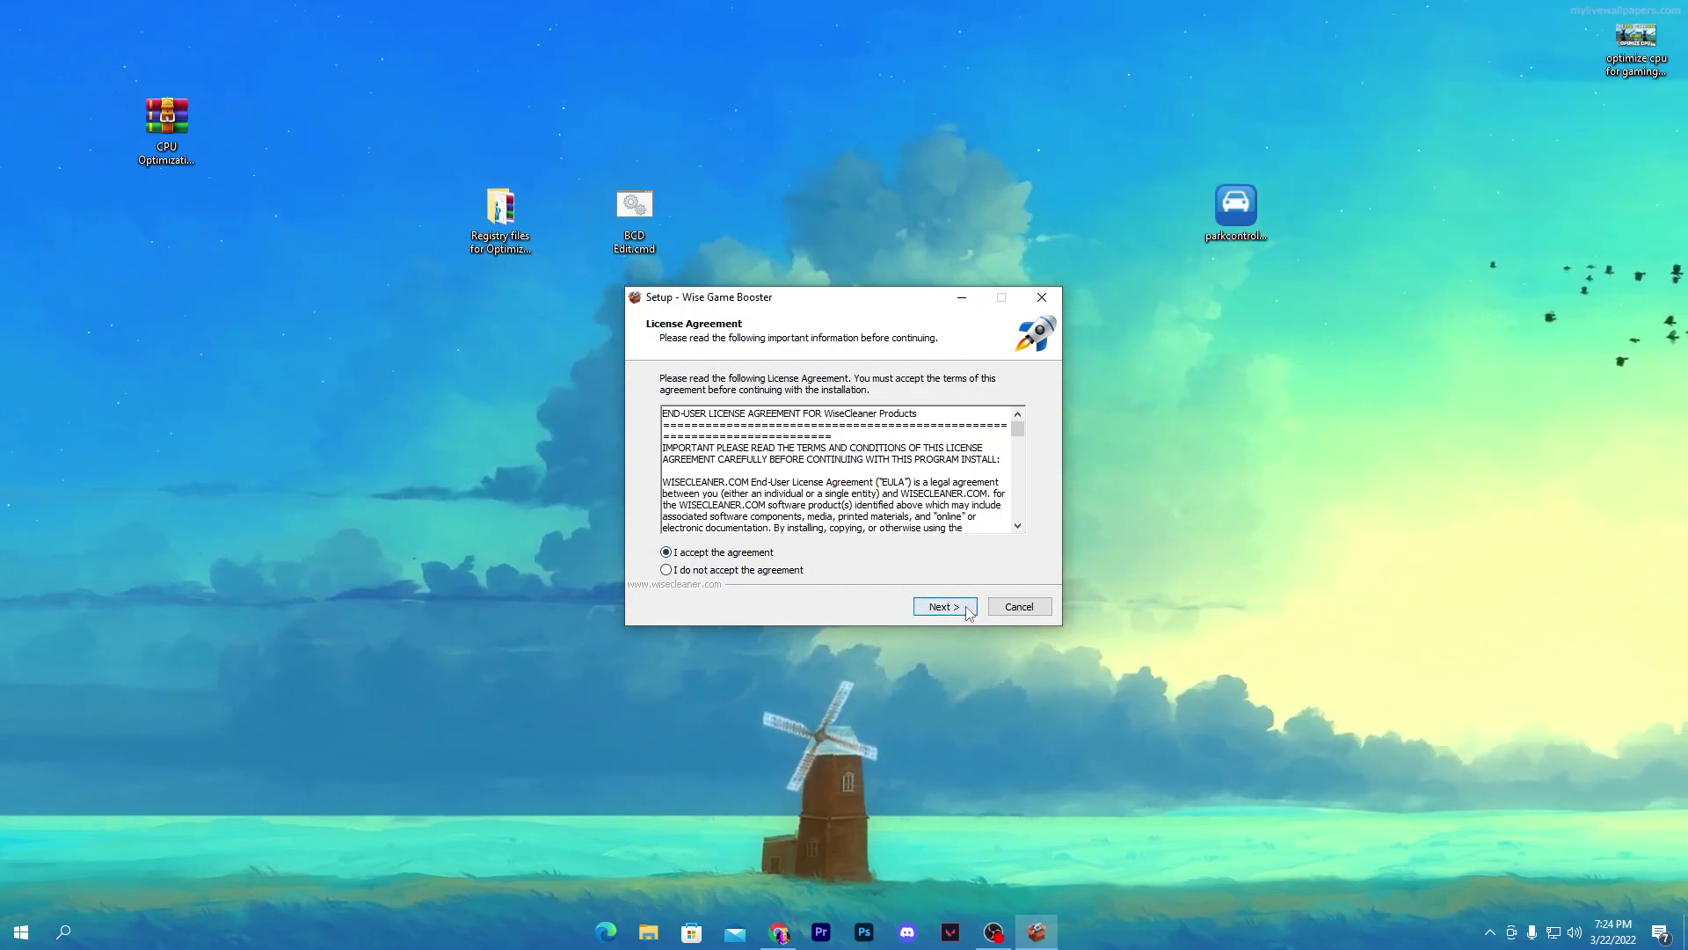
click(967, 608)
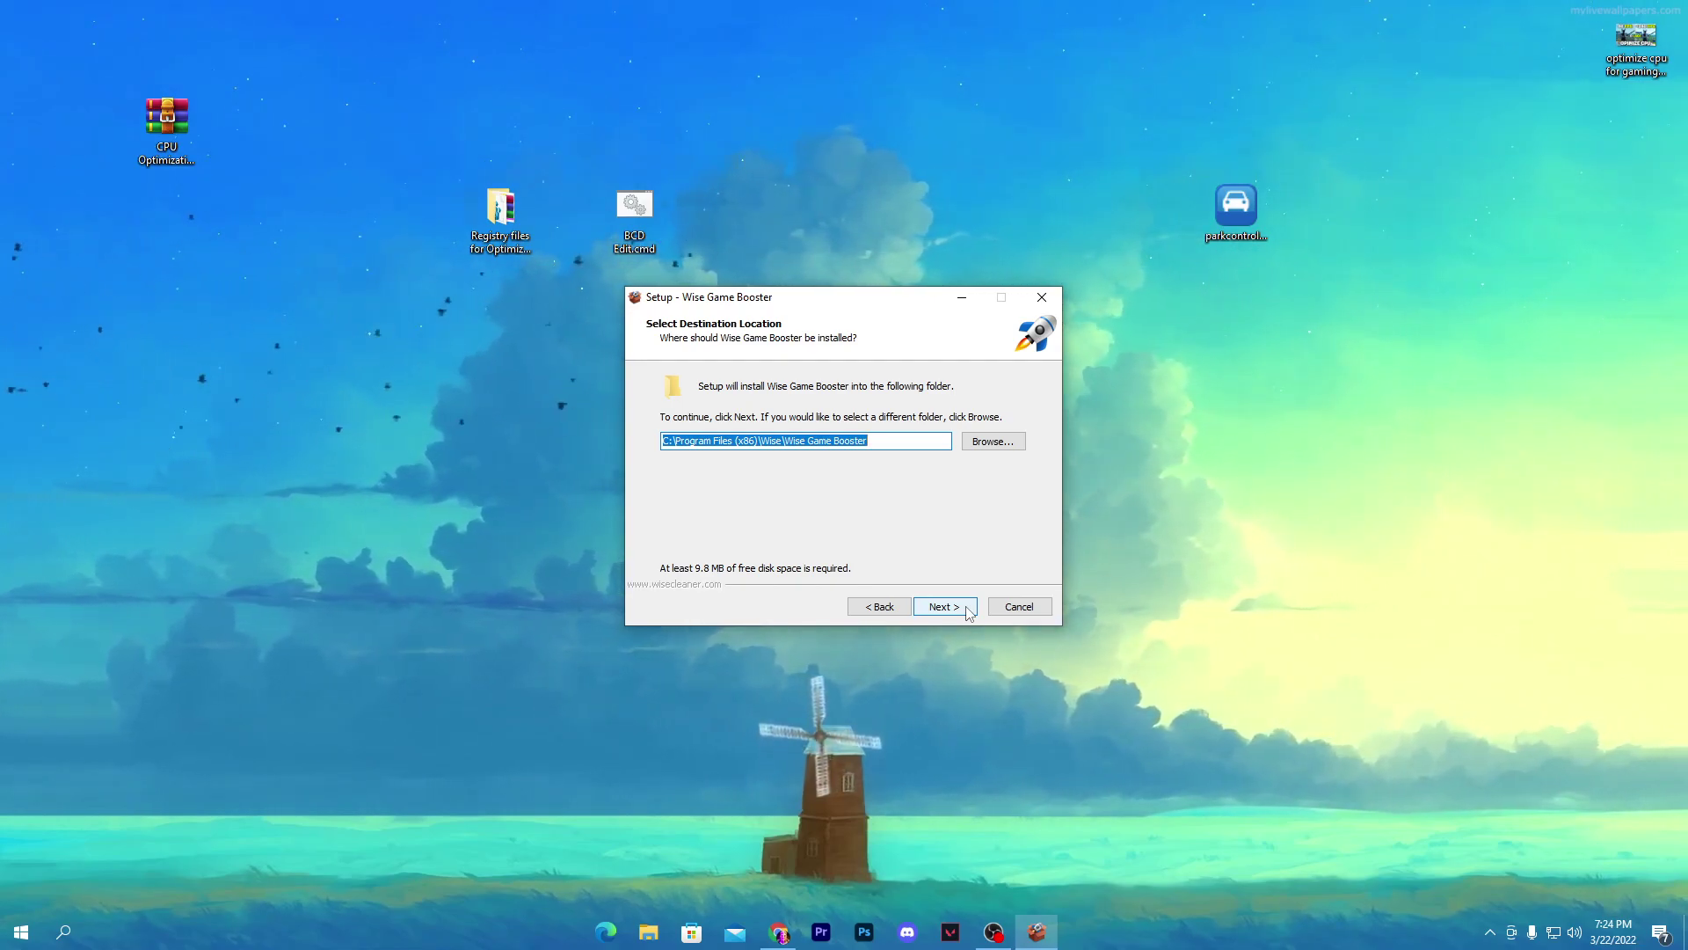
click(968, 608)
drag(764, 297, 399, 346)
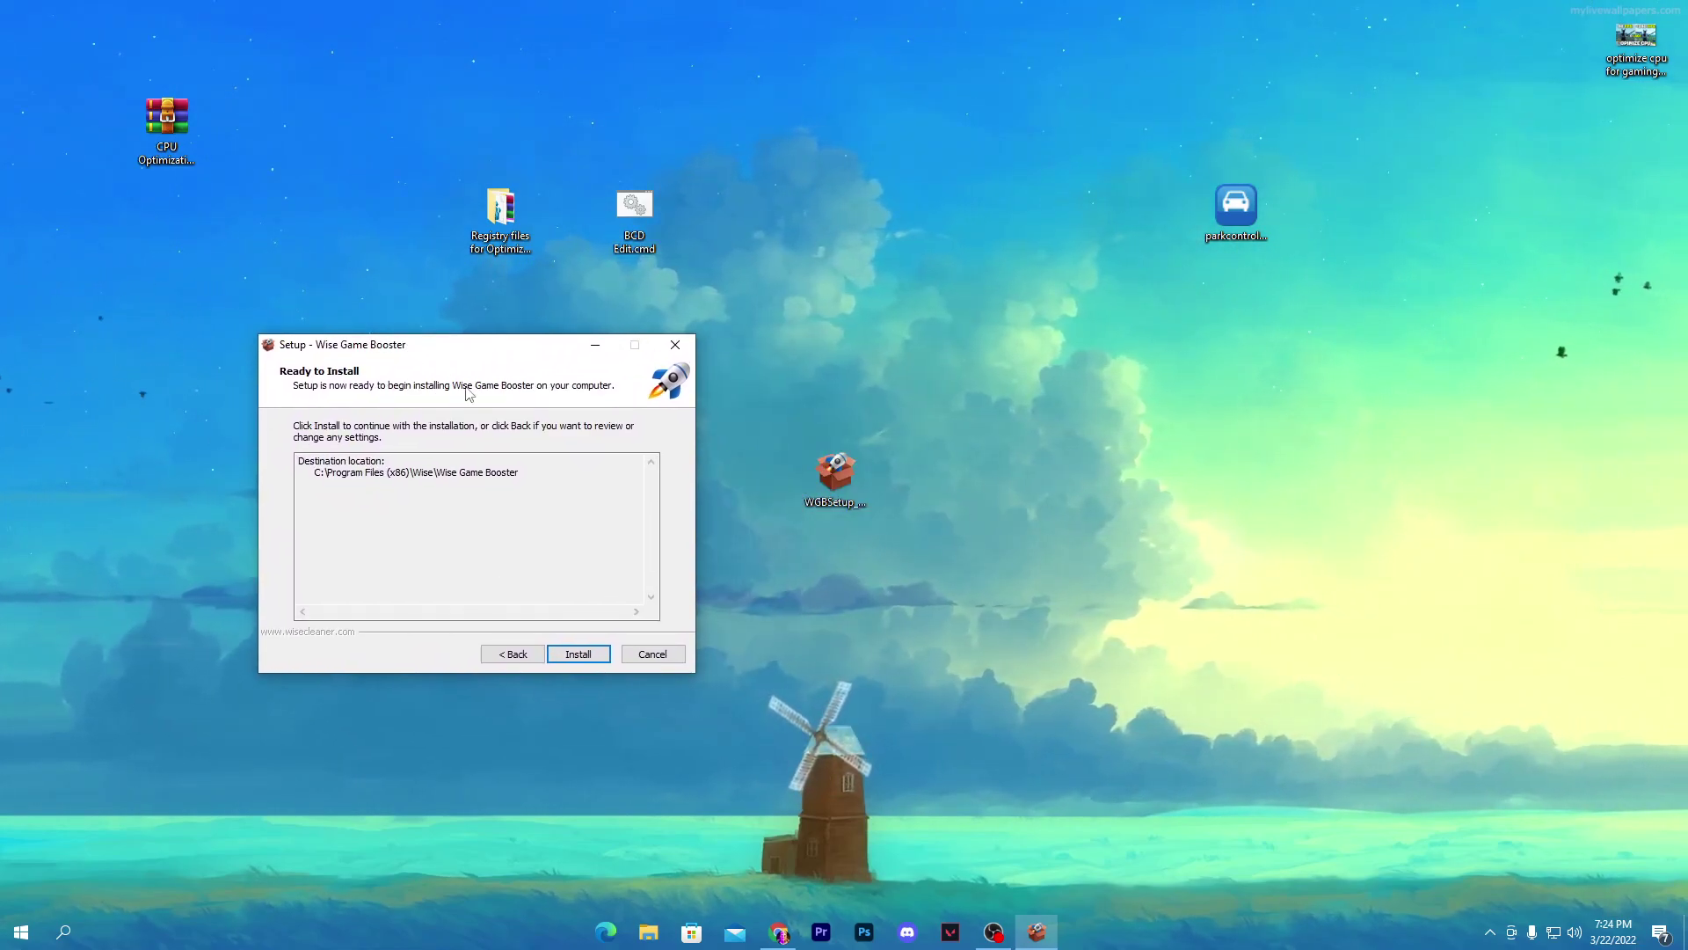
click(574, 657)
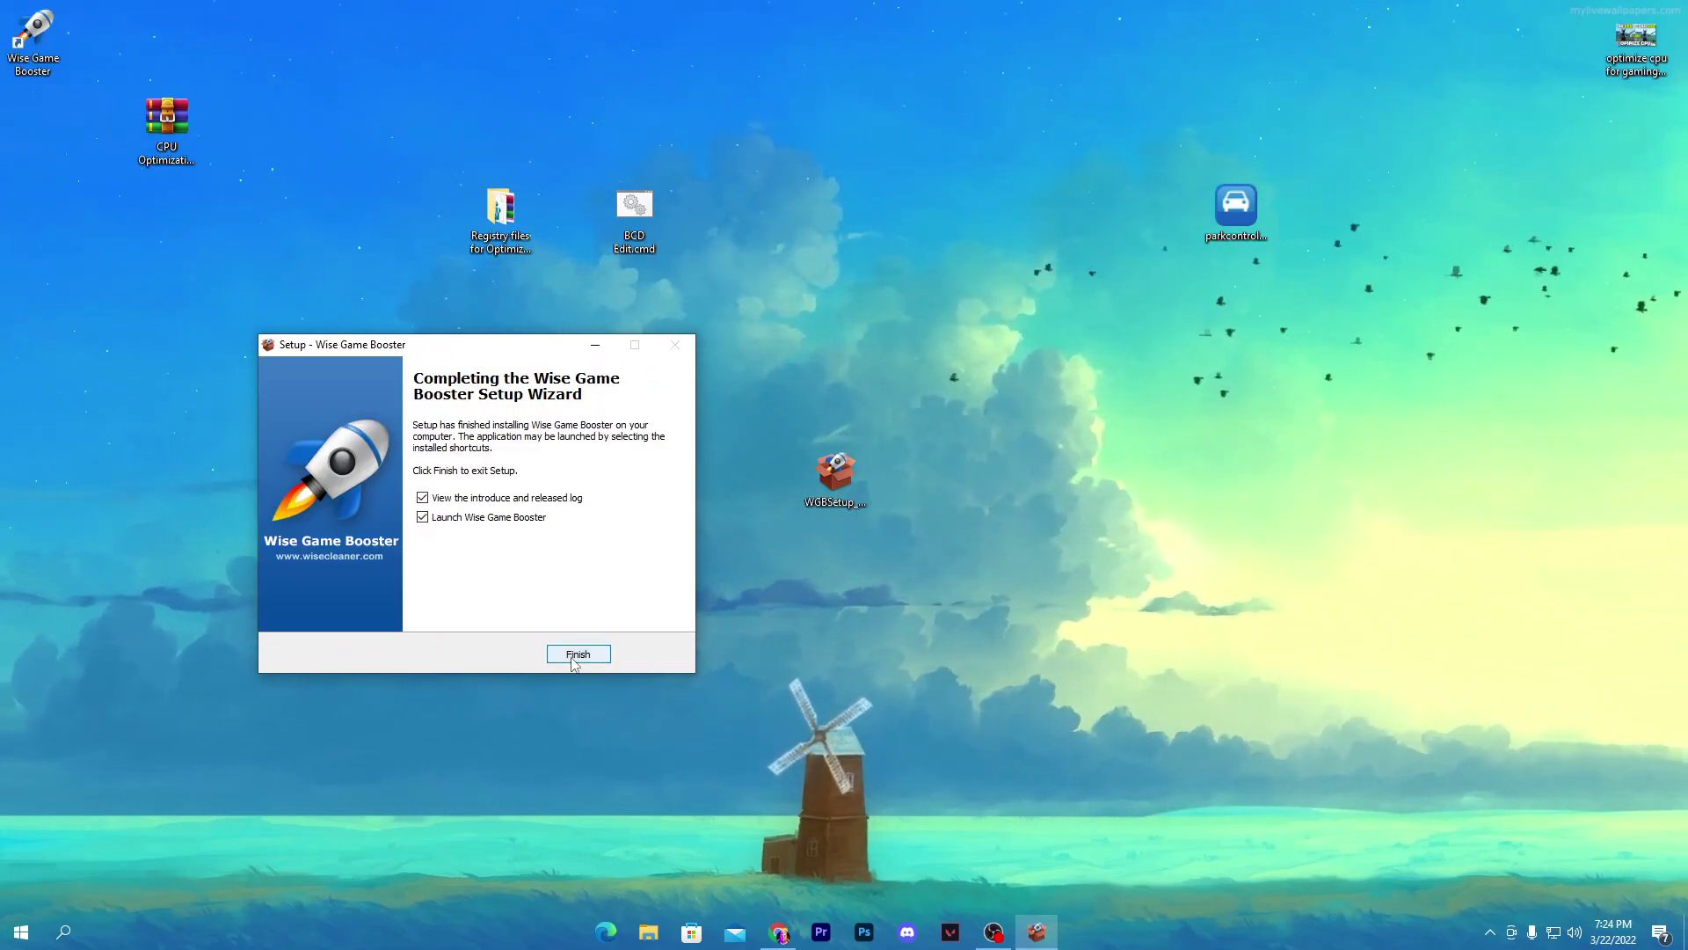
click(499, 499)
click(559, 650)
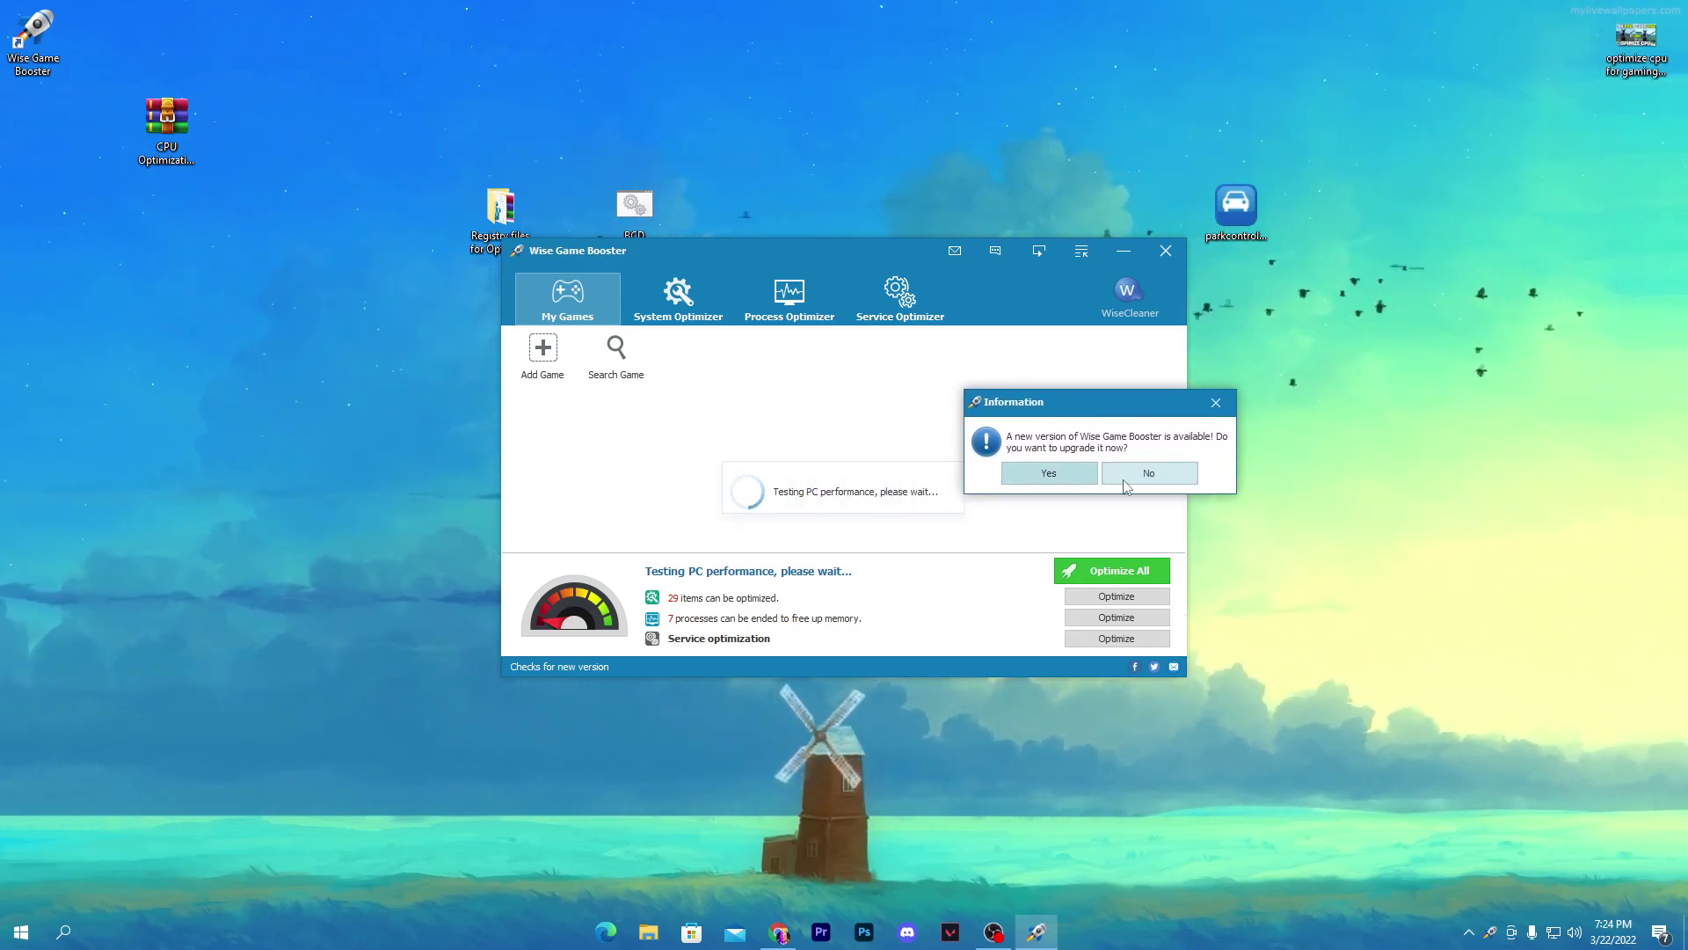
- Decline the upgrade and start adding a game, browsing to C:\Program Files\Epic Games
click(918, 464)
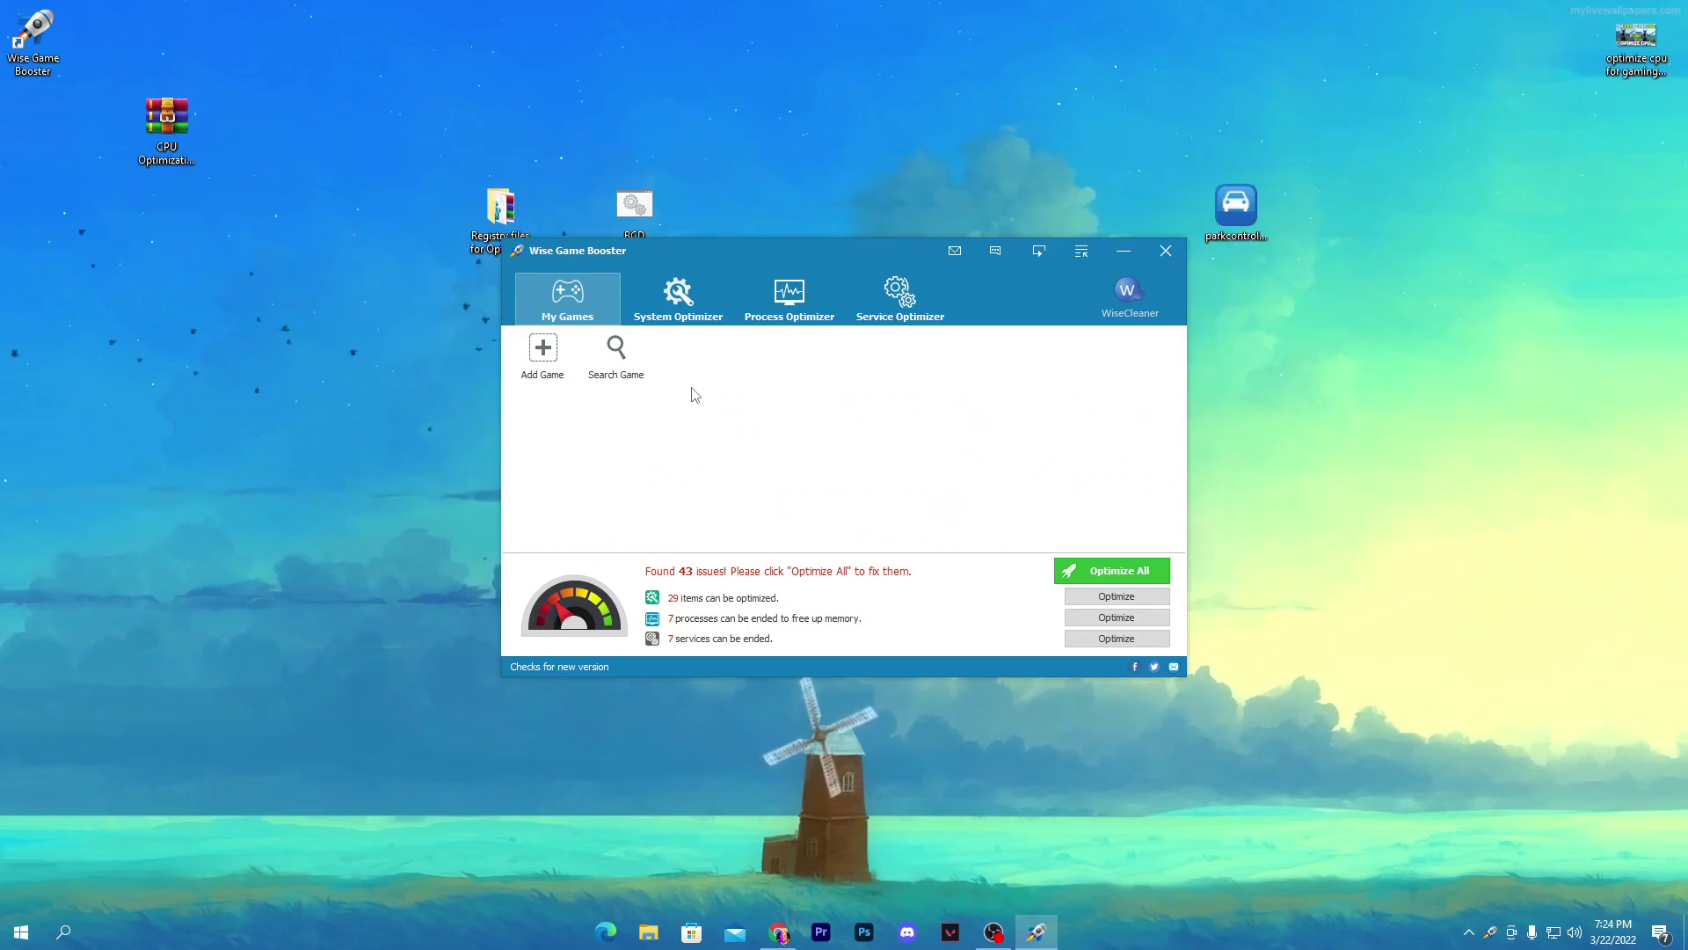
click(567, 352)
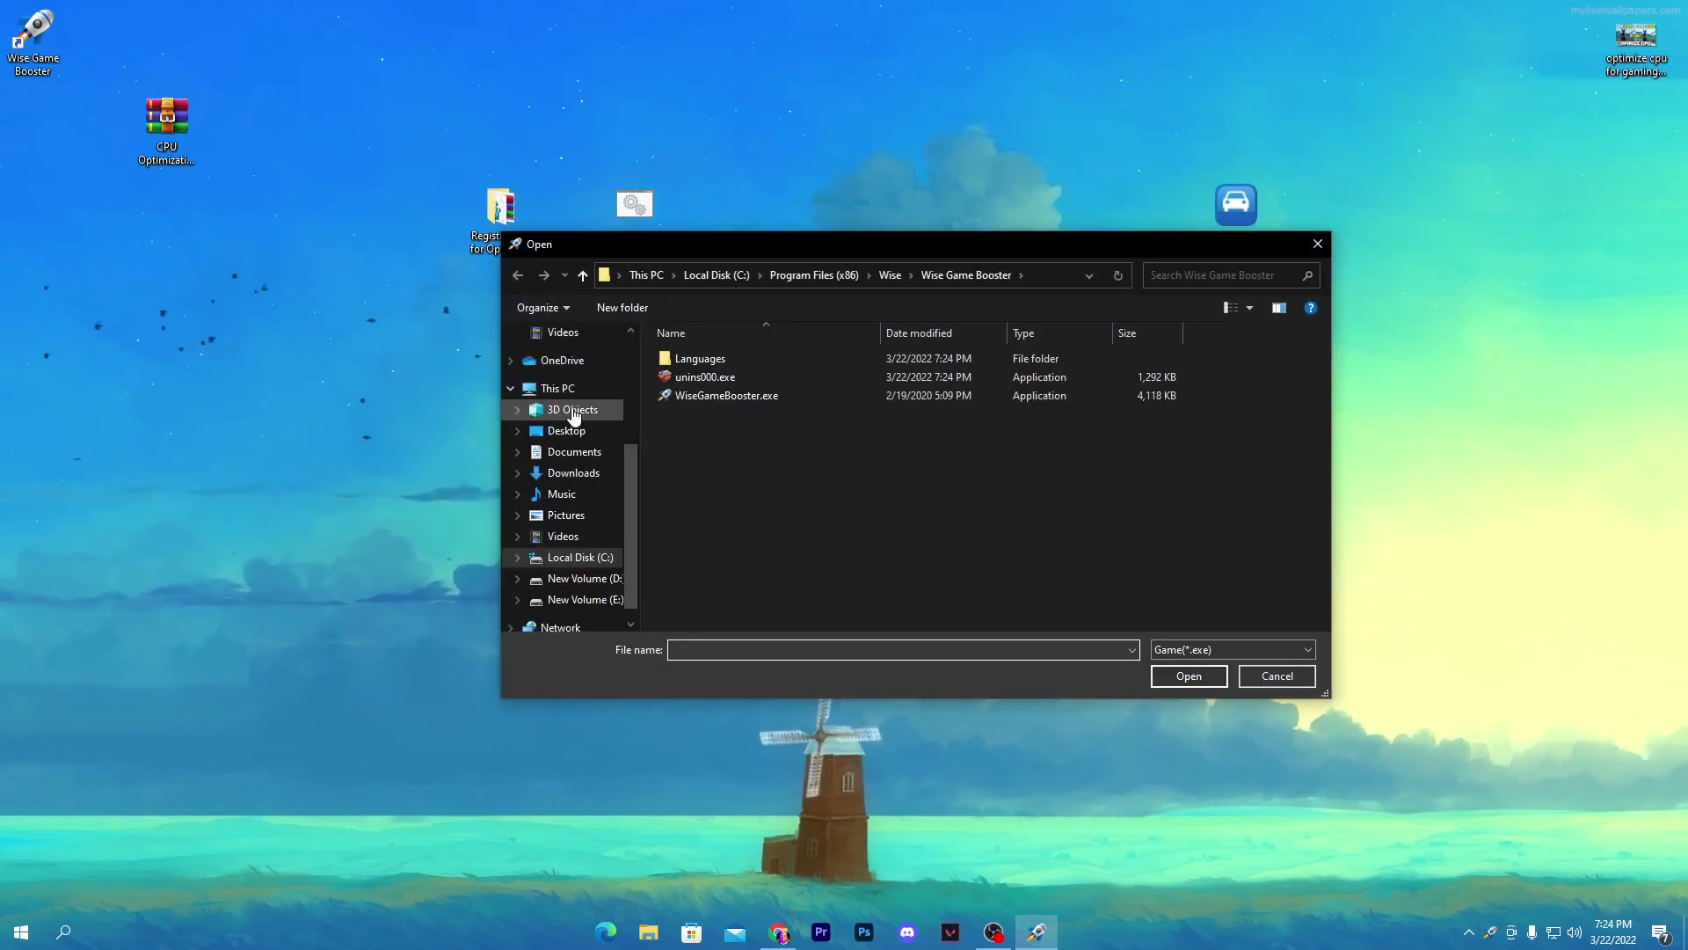
click(580, 559)
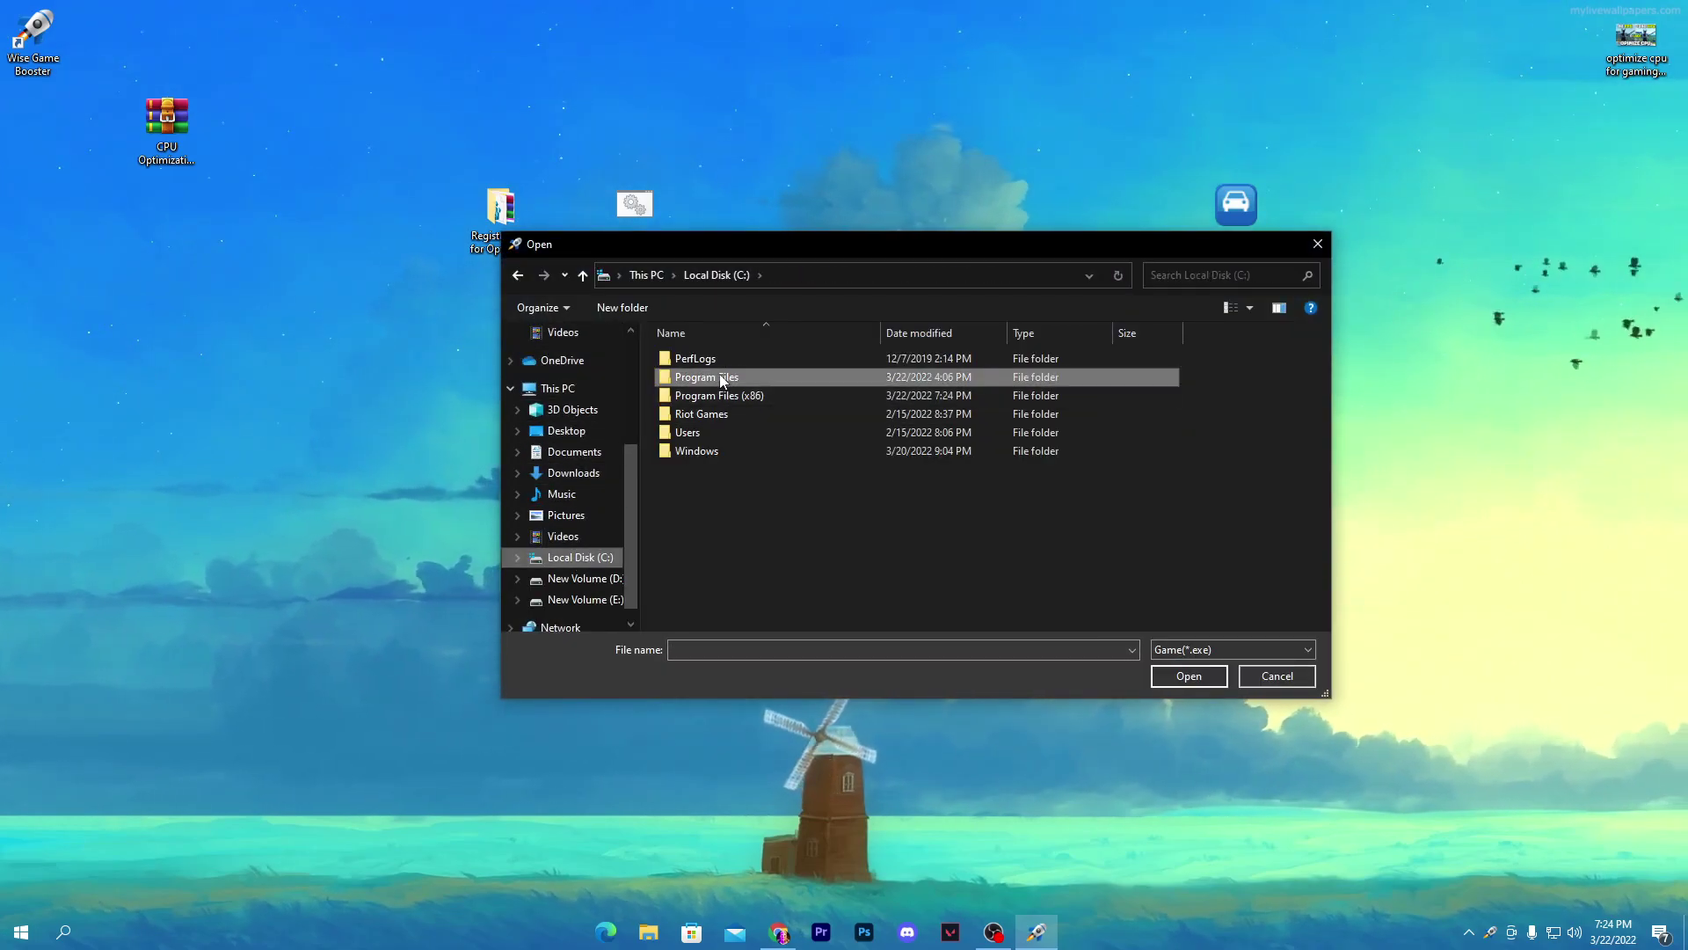
double_click(716, 378)
double_click(733, 393)
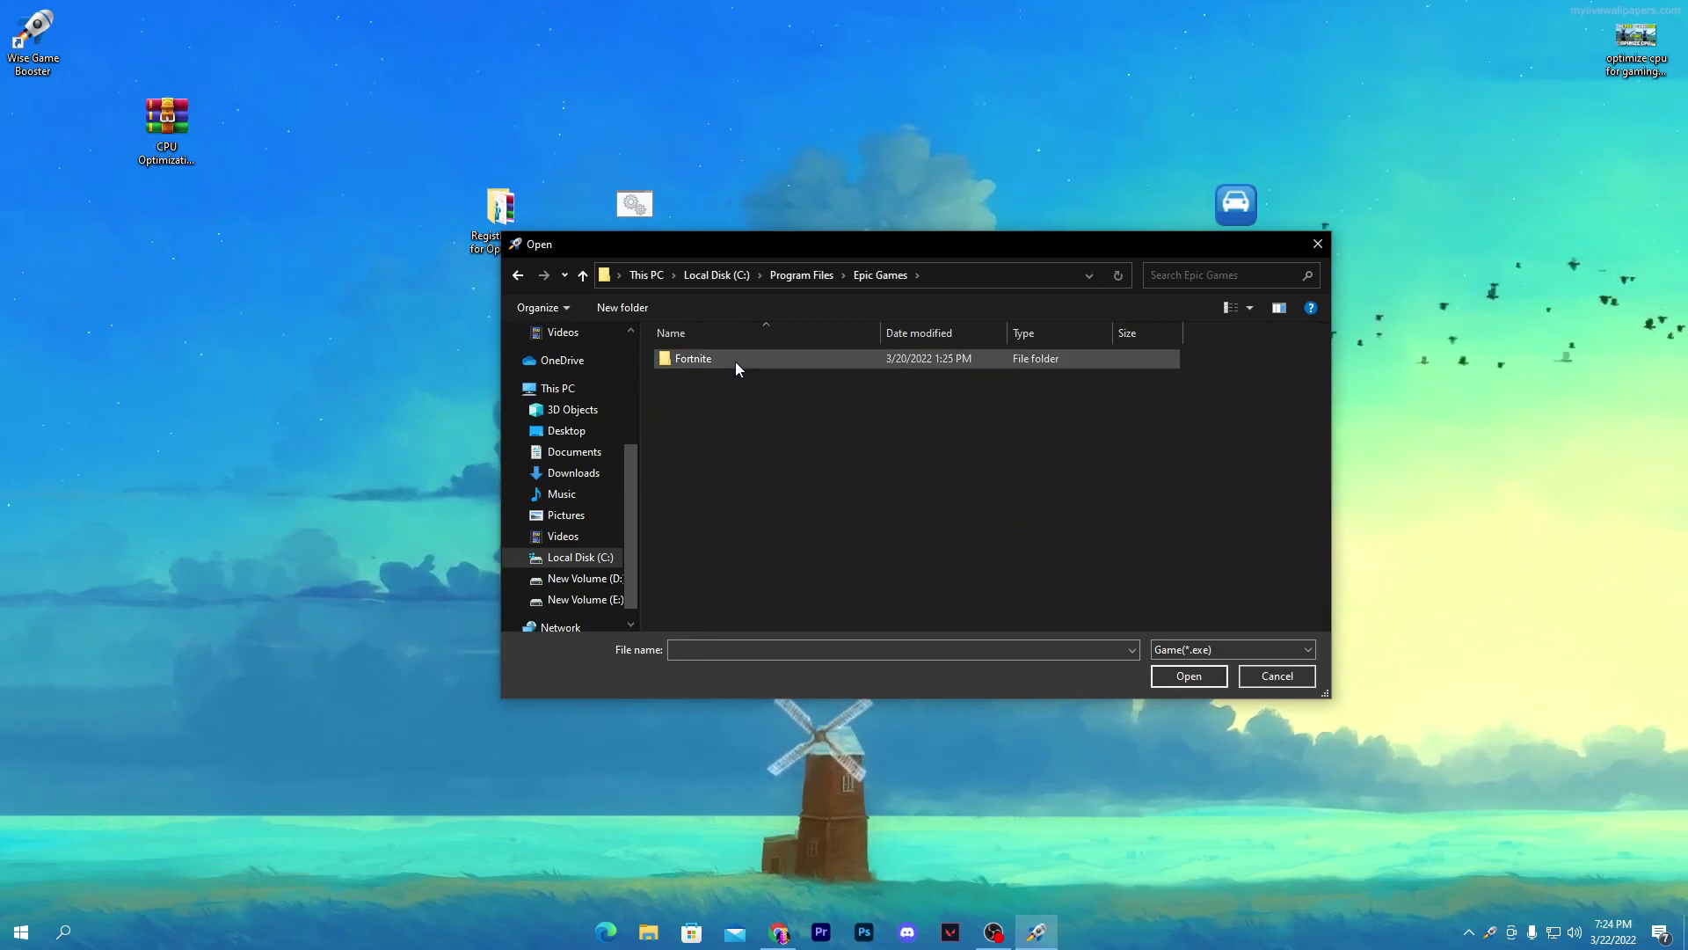
- Add FortniteClient-Win64-Shipping.exe from Fortnite\FortniteGame\Binaries\Win64, then minimize the booster to the tray
double_click(735, 360)
double_click(734, 432)
double_click(728, 358)
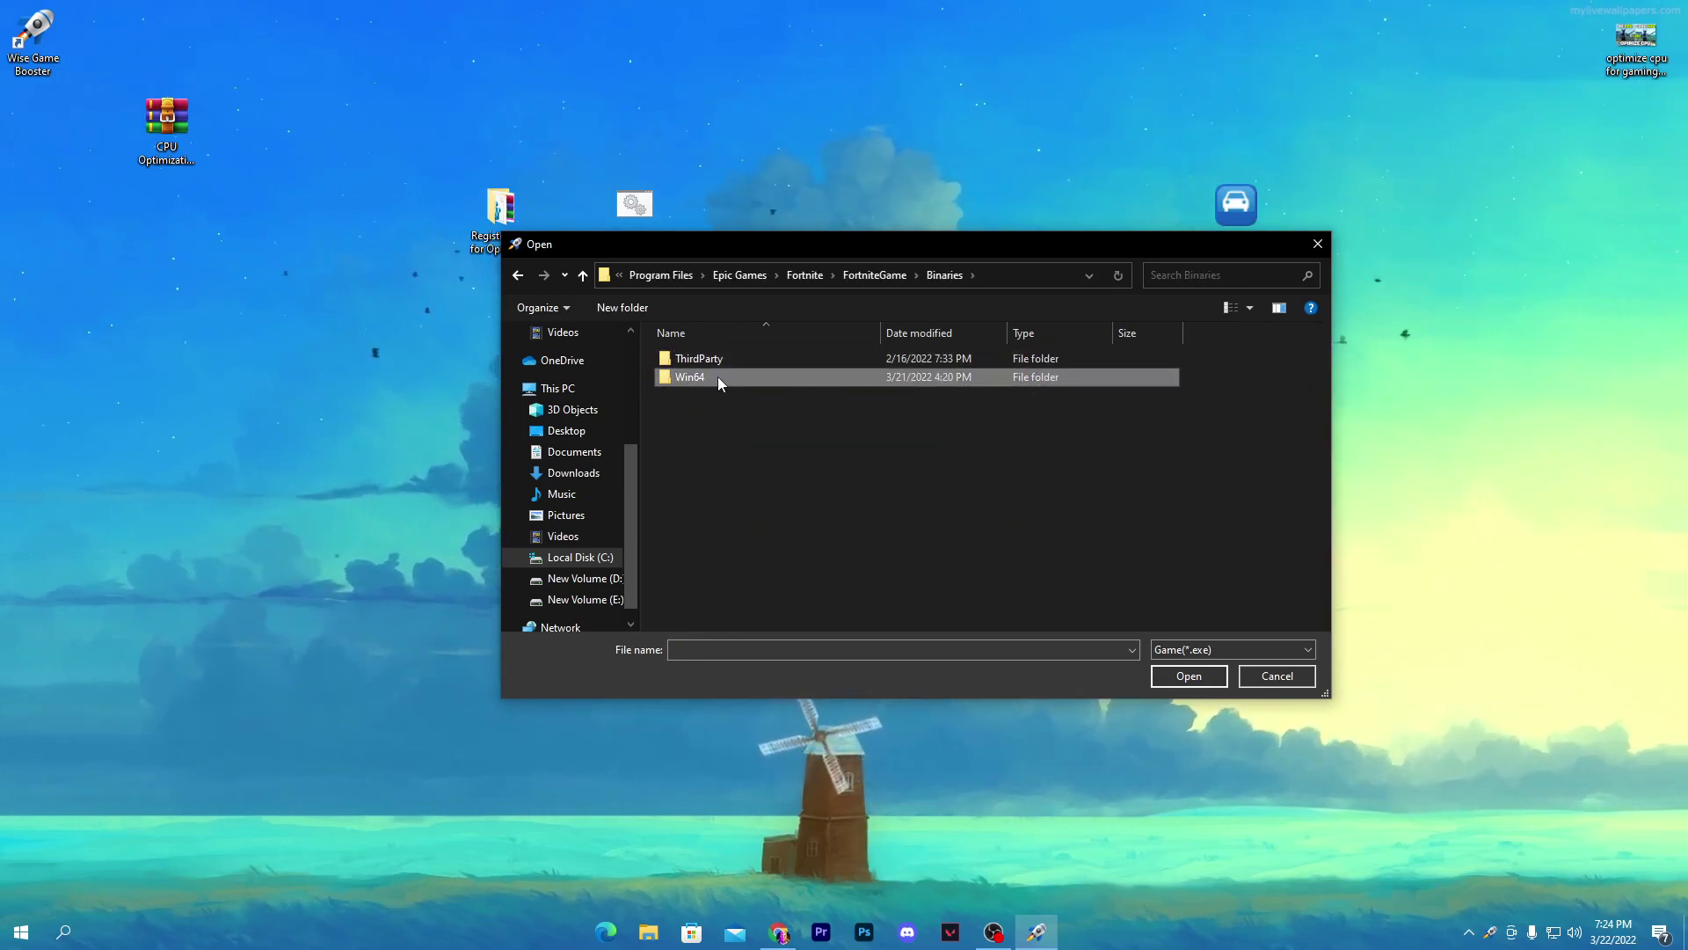
double_click(727, 377)
click(751, 415)
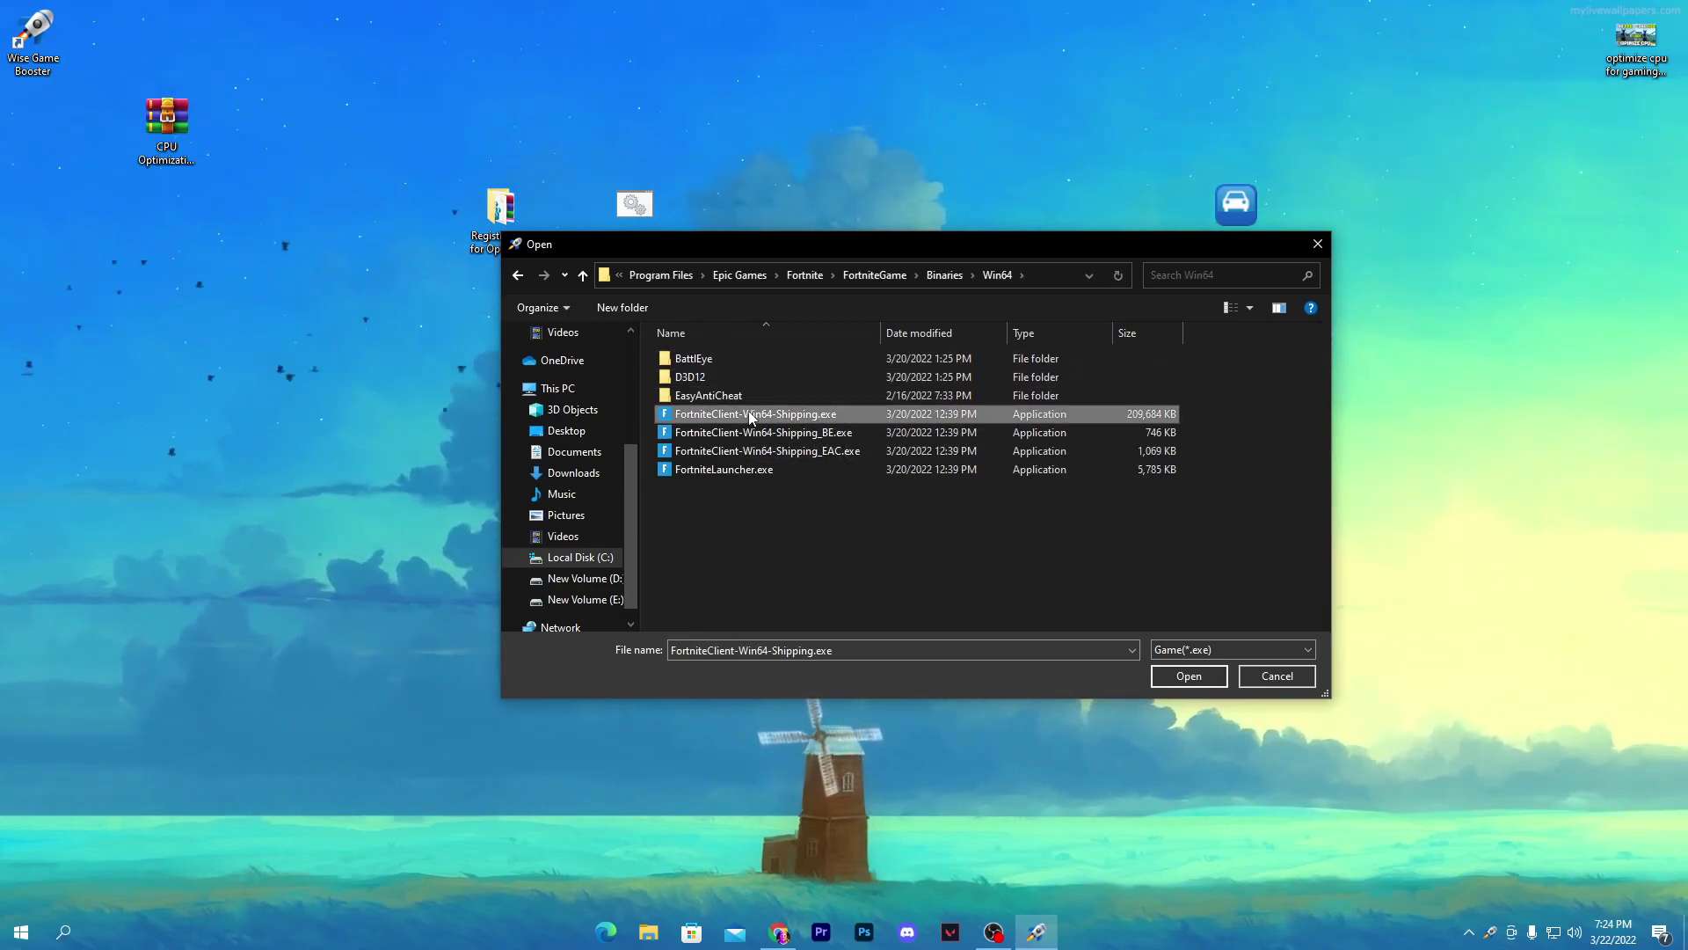
click(1188, 677)
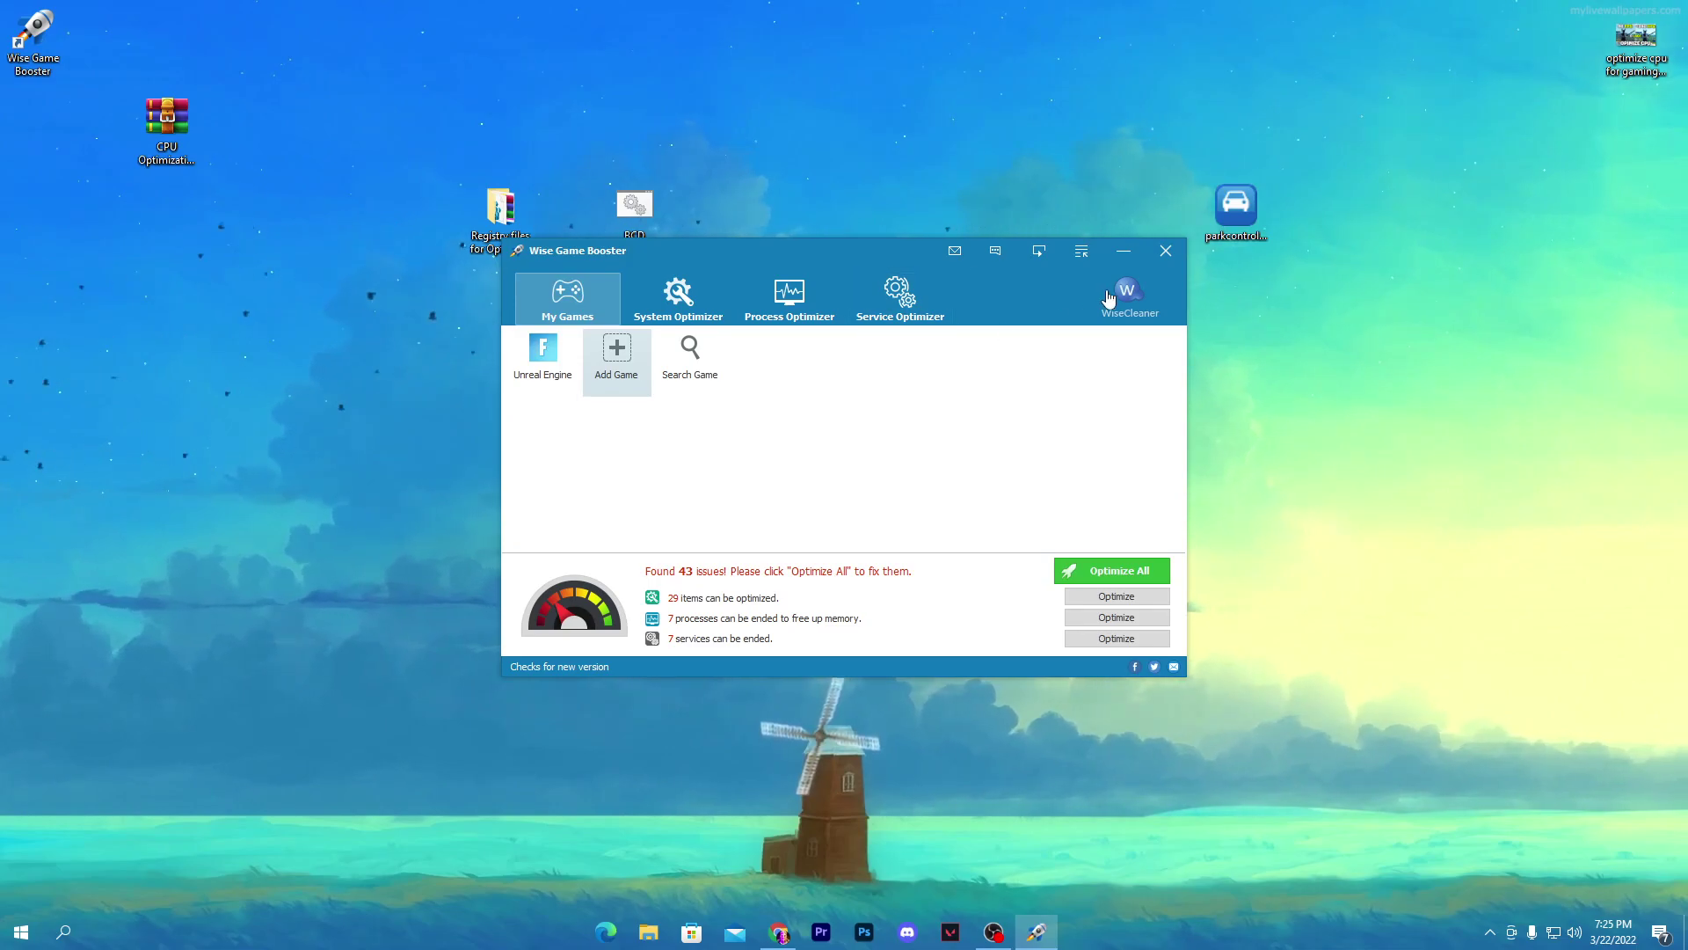
click(1124, 254)
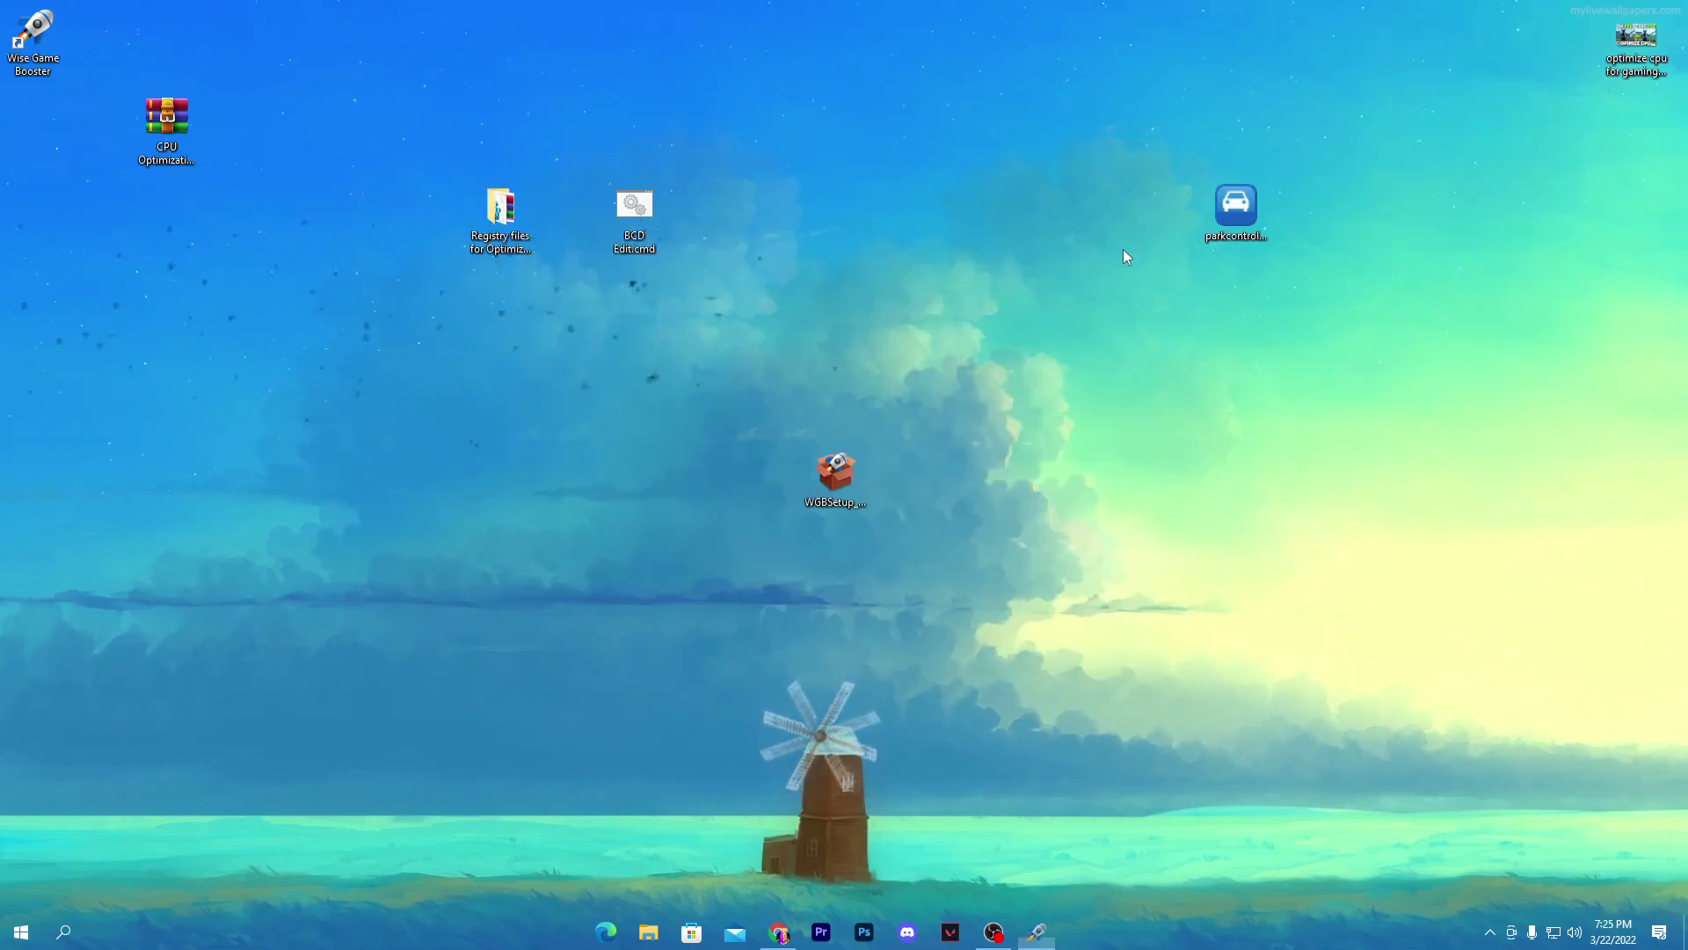
- Open Add or remove programs by searching 'app' and scroll down to Wise Game Booster
click(1489, 932)
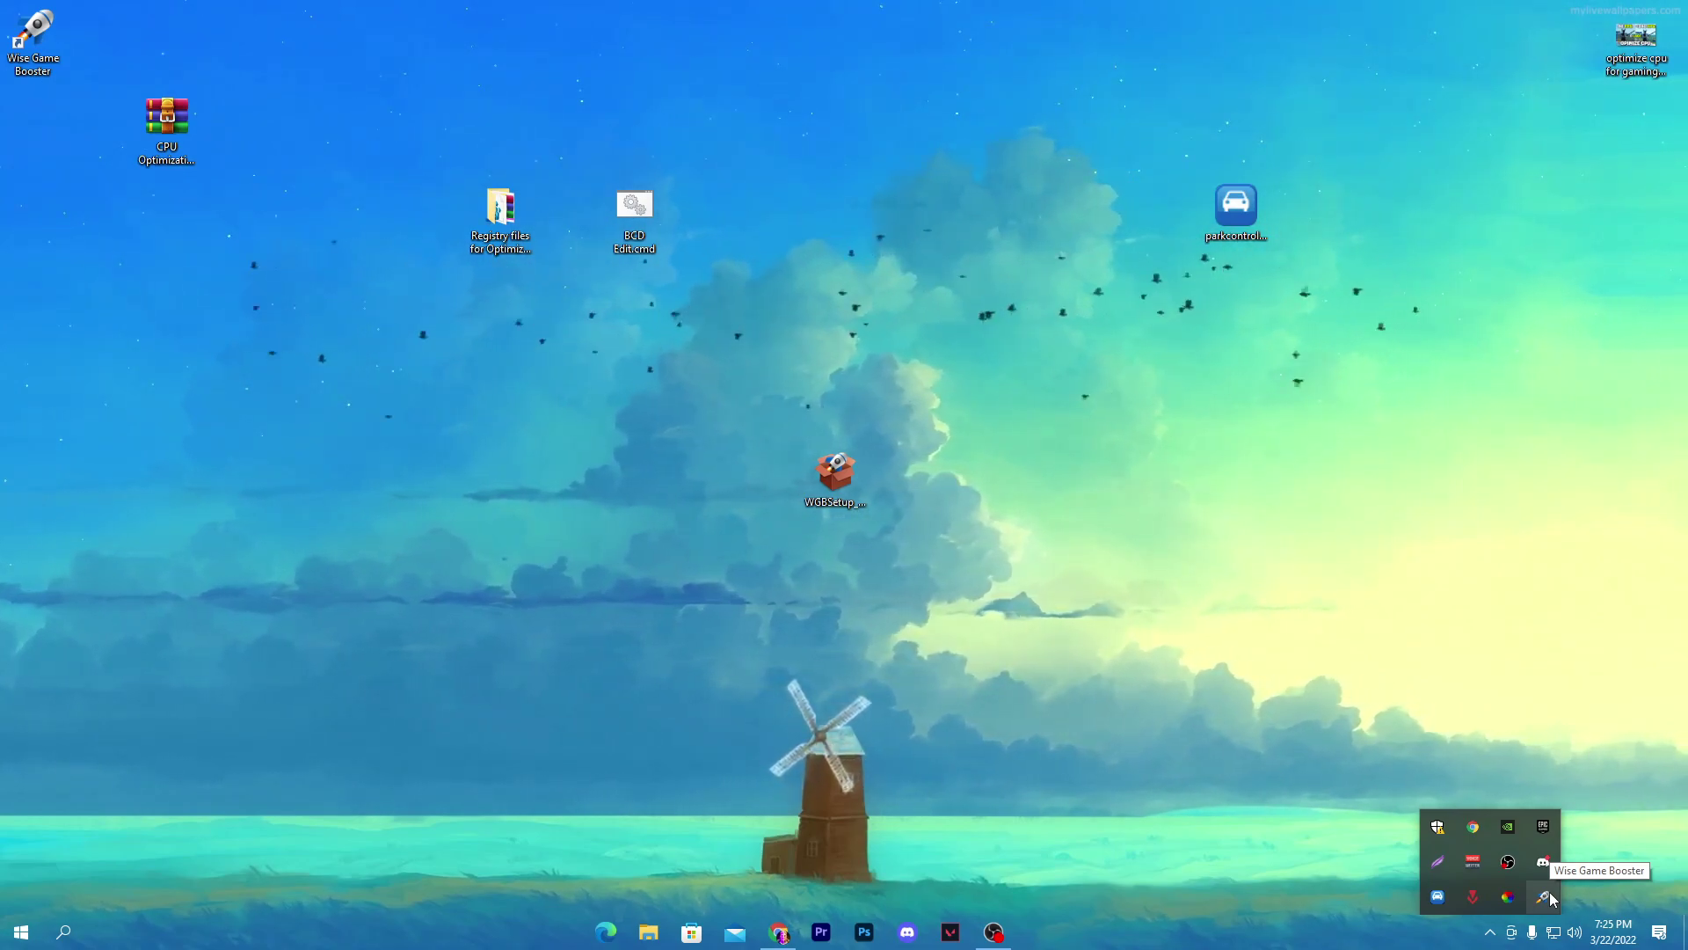
click(62, 933)
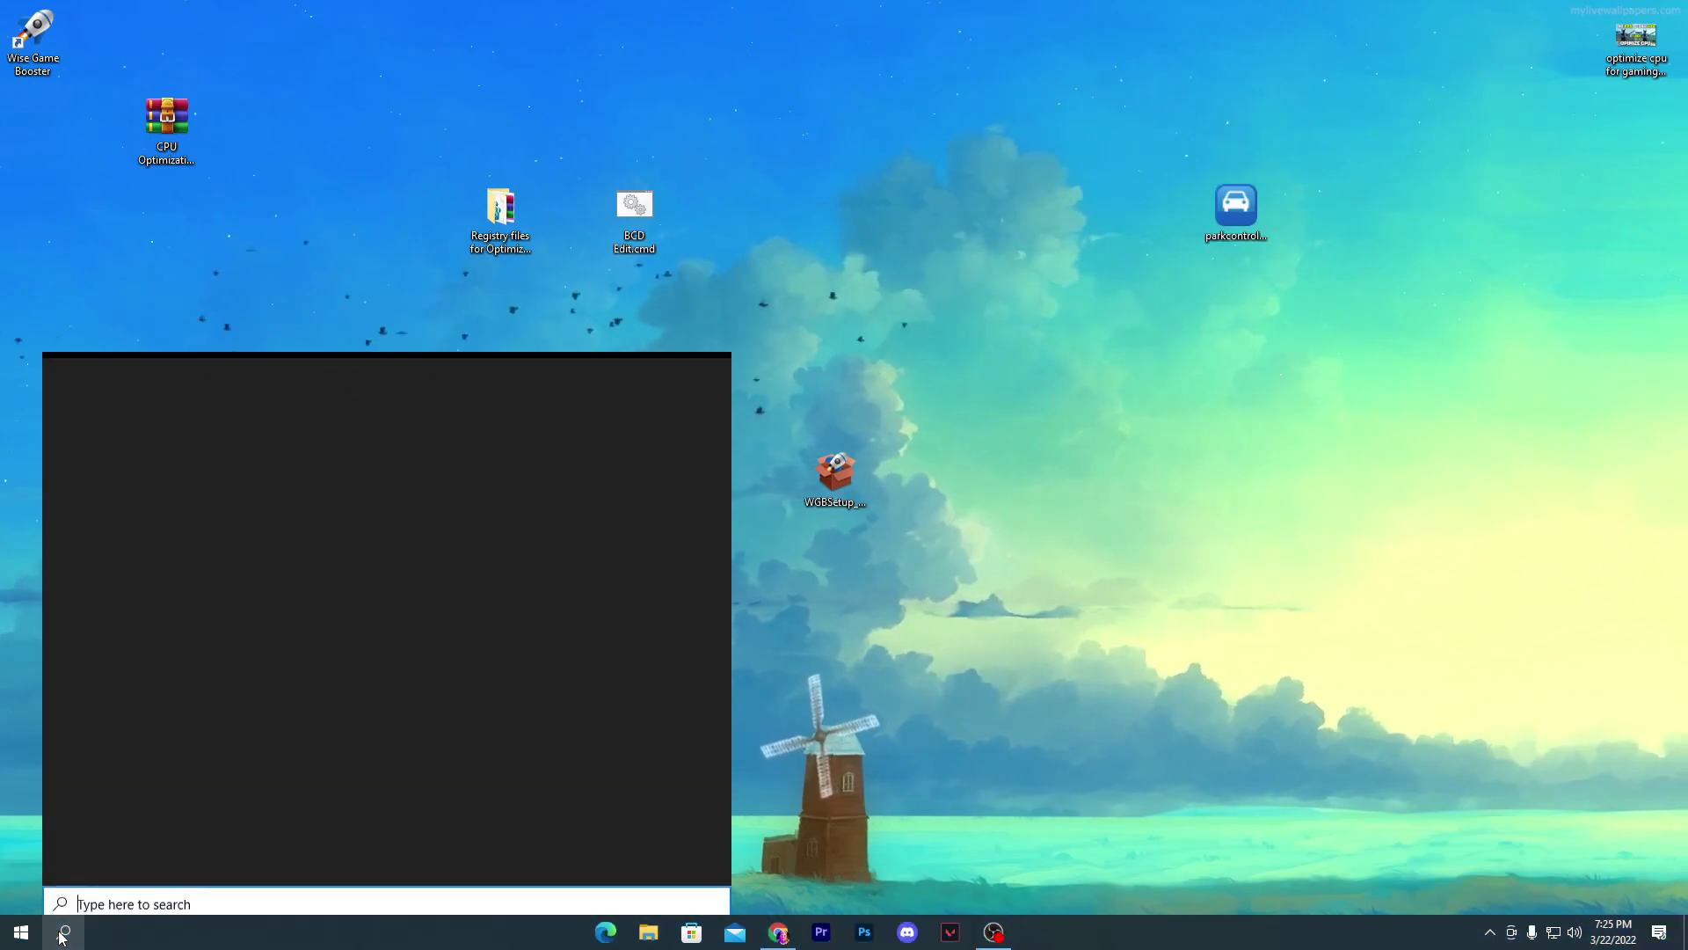
text(app)
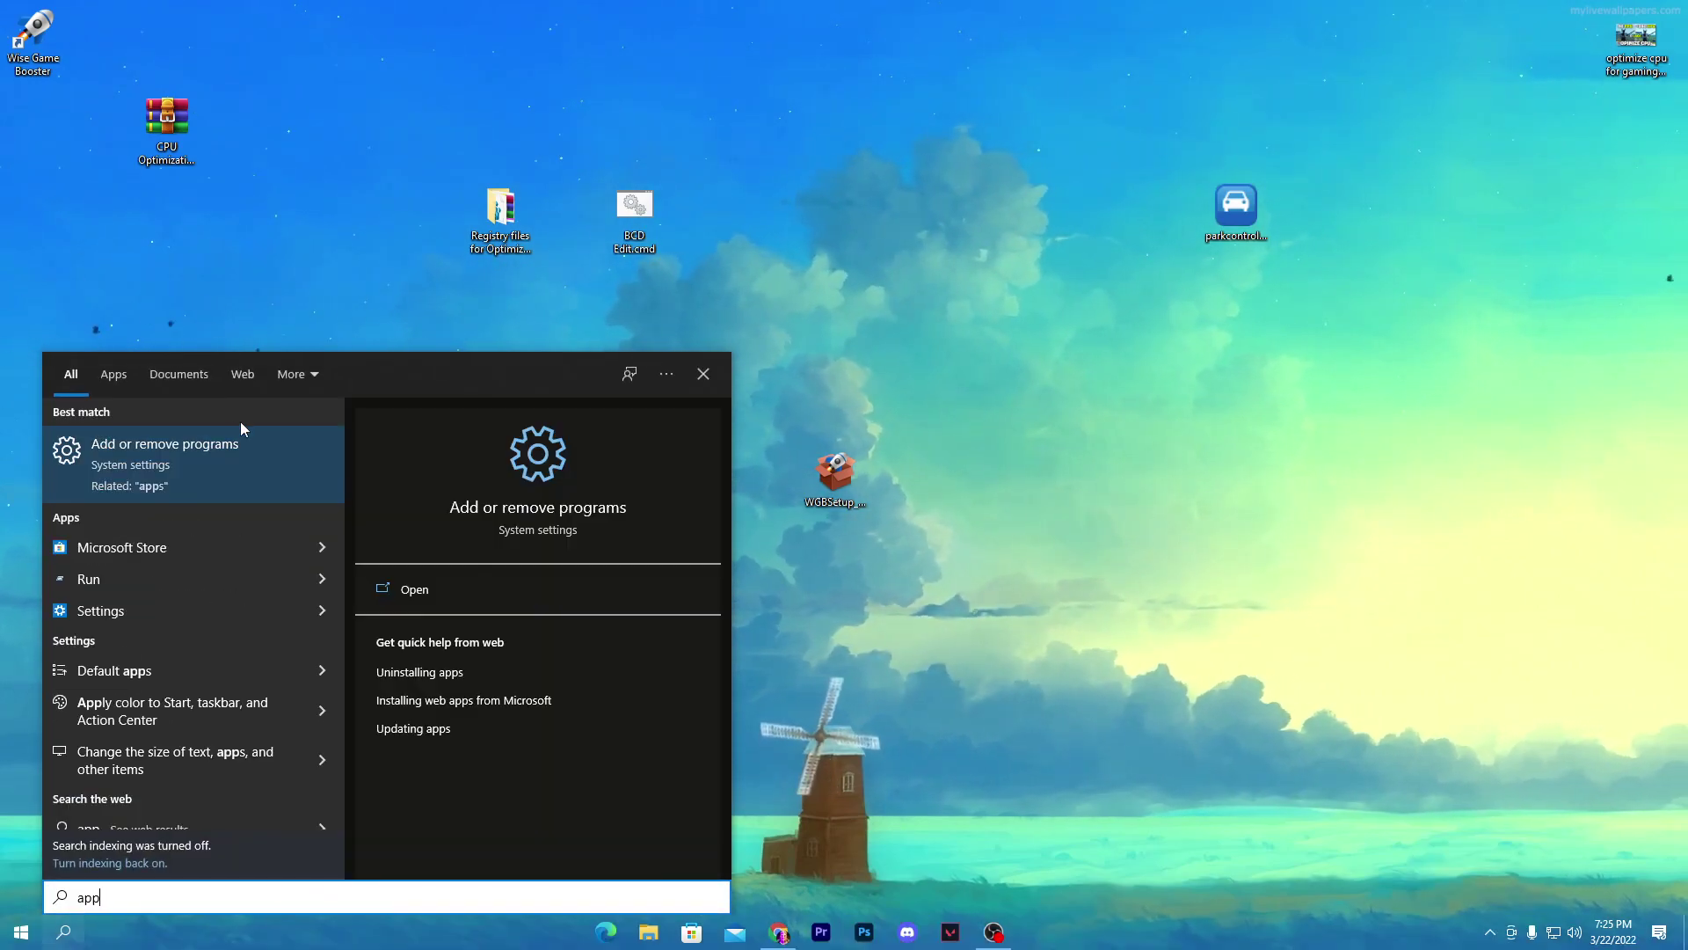
click(138, 447)
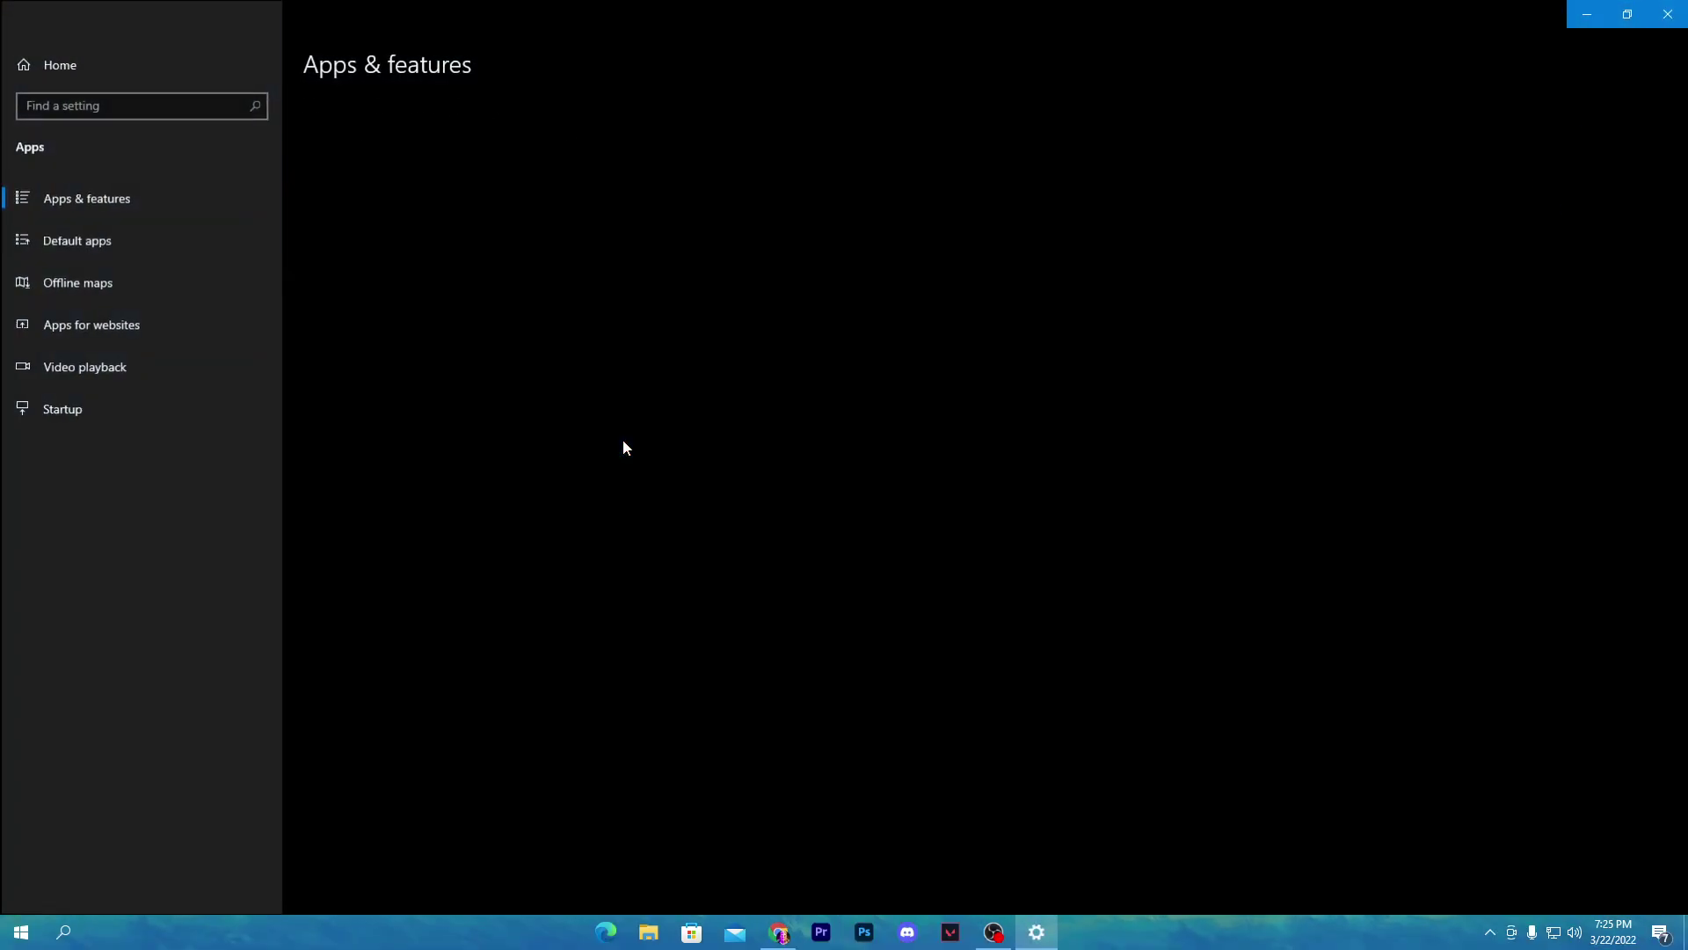
scroll(623, 444, down, 10)
scroll(619, 653, down, 15)
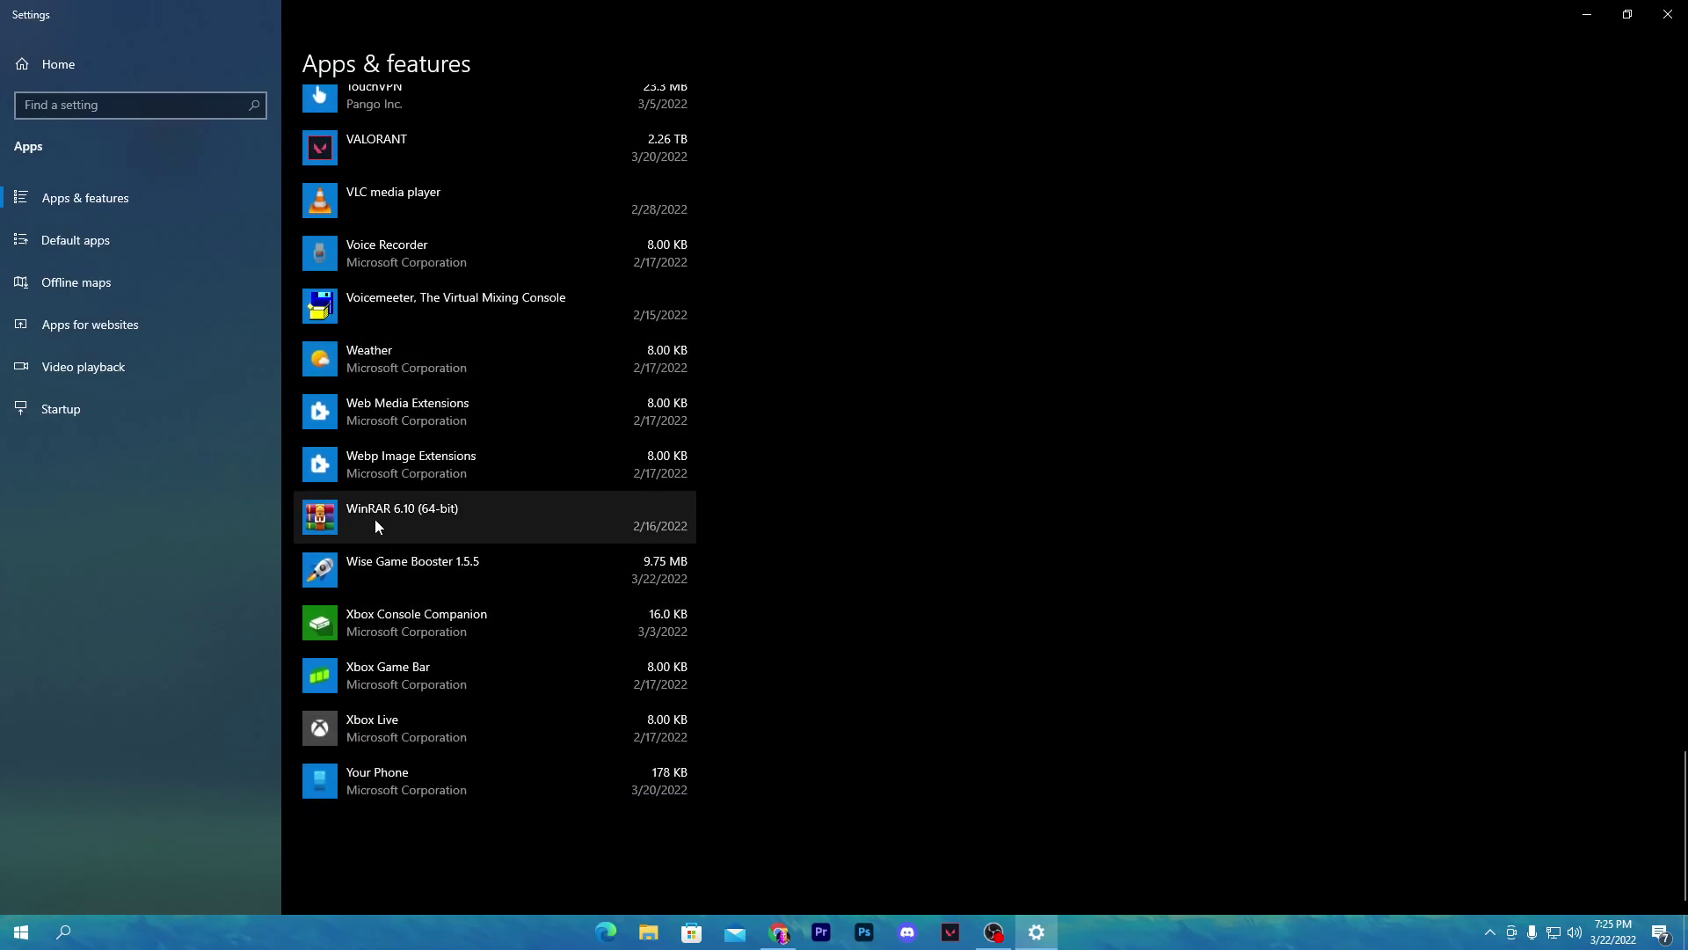
- Uninstall Wise Game Booster 1.5.5, confirm complete removal, and acknowledge the success message
click(444, 565)
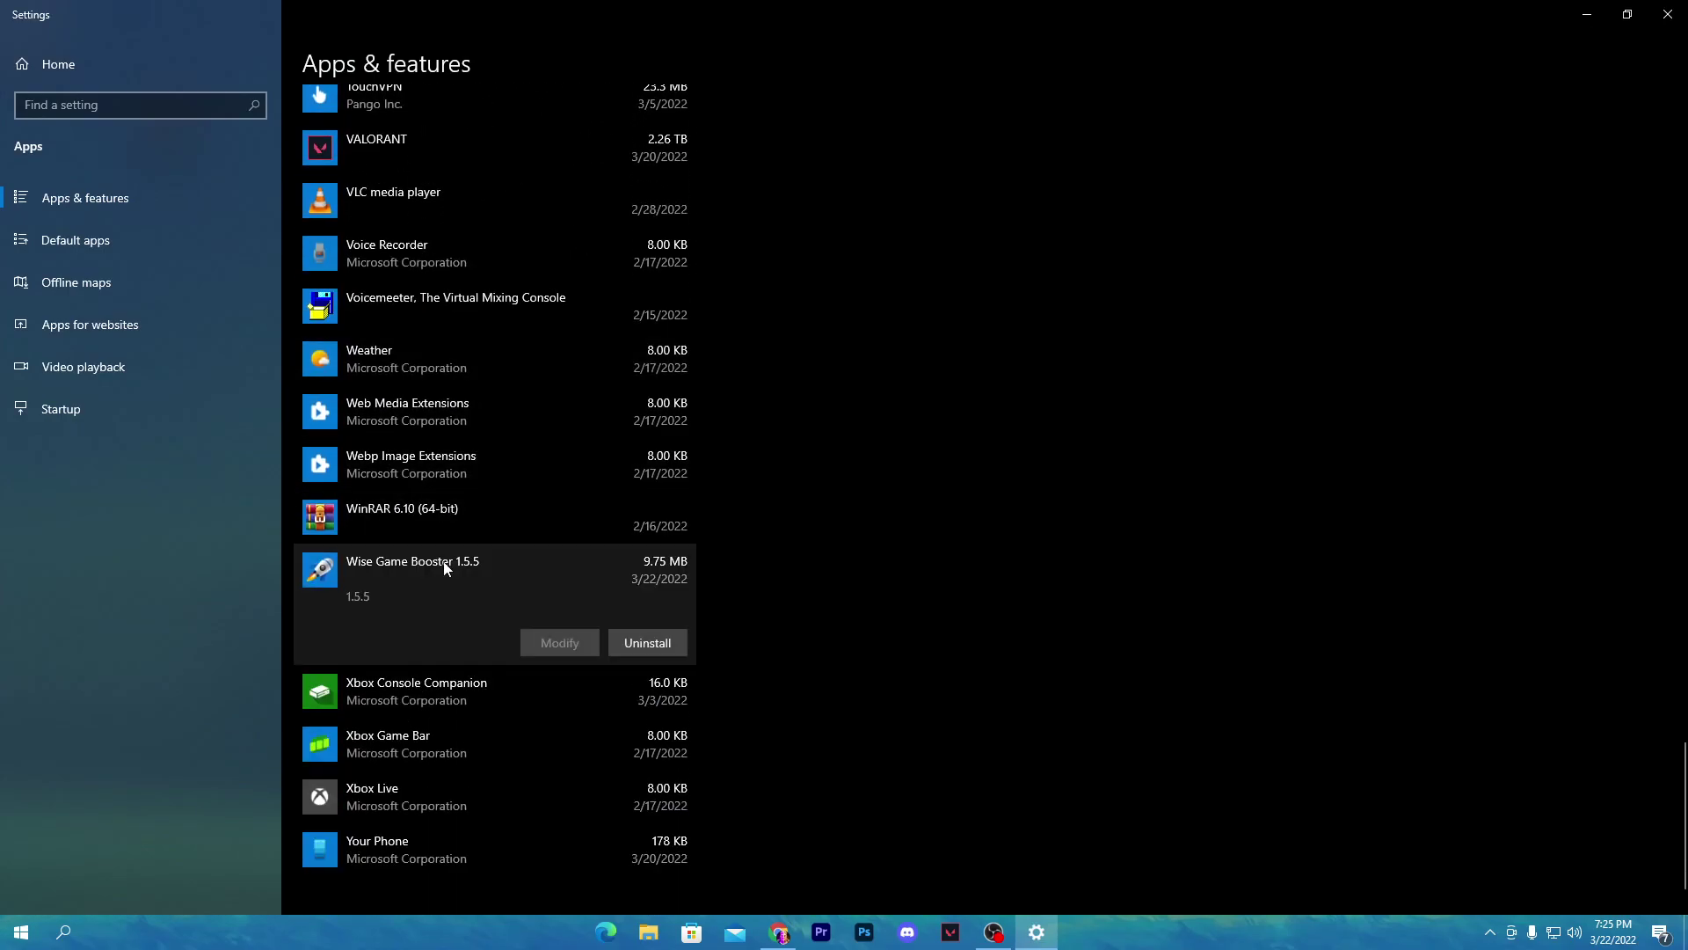
click(652, 640)
click(740, 595)
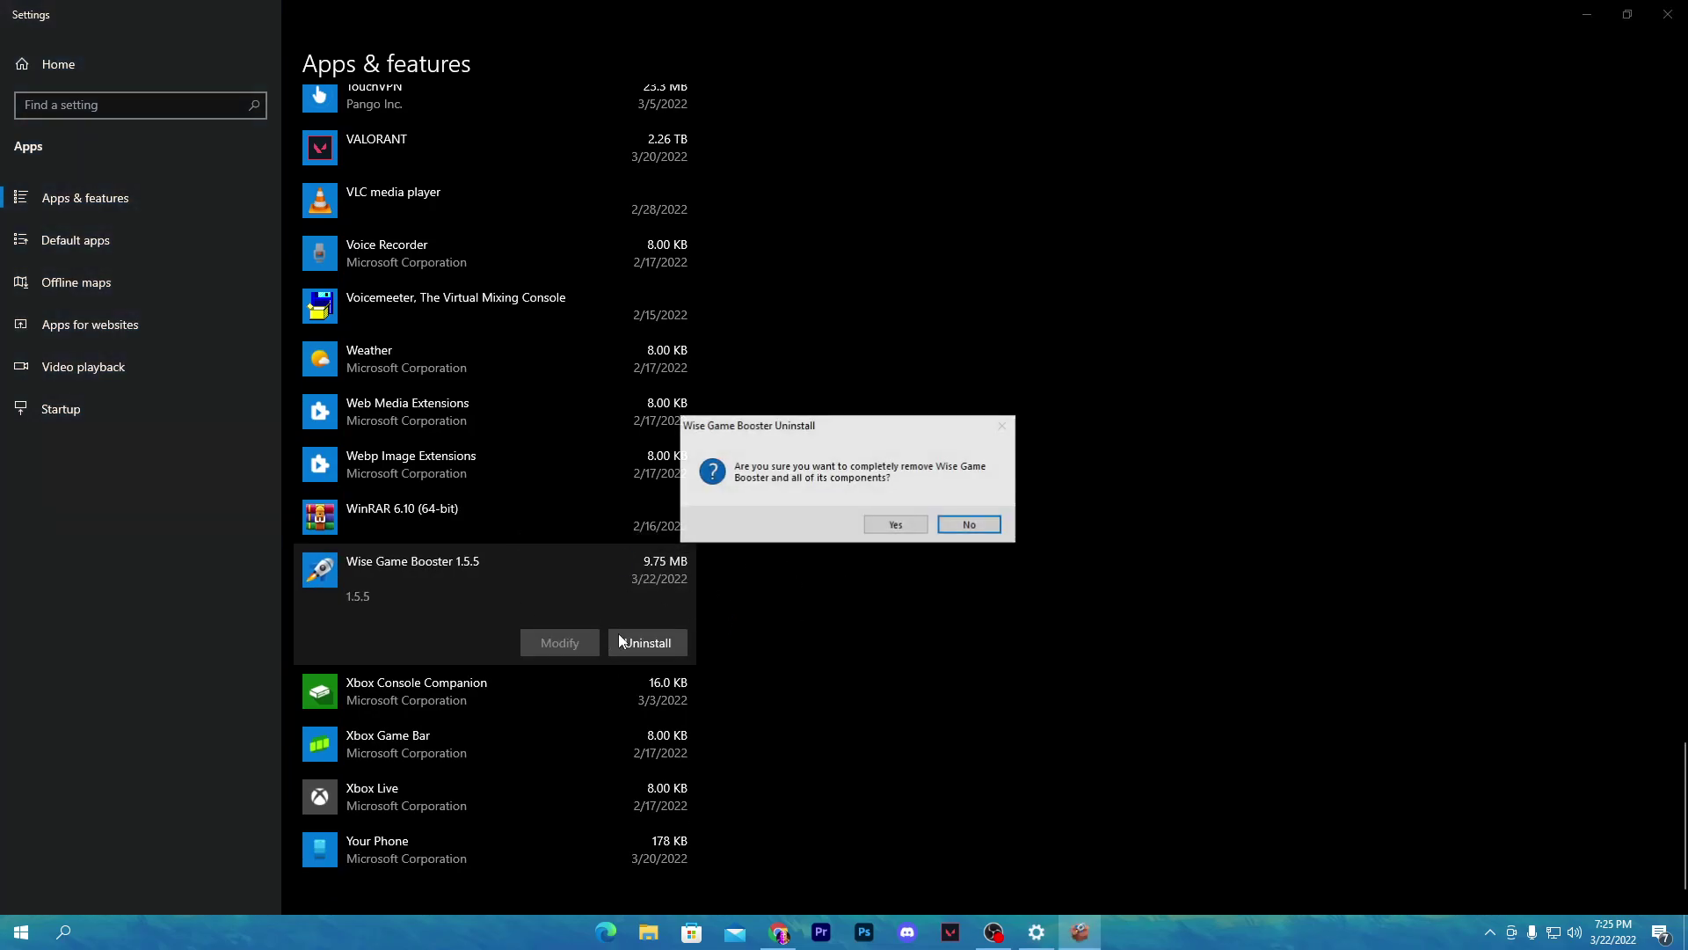
click(896, 525)
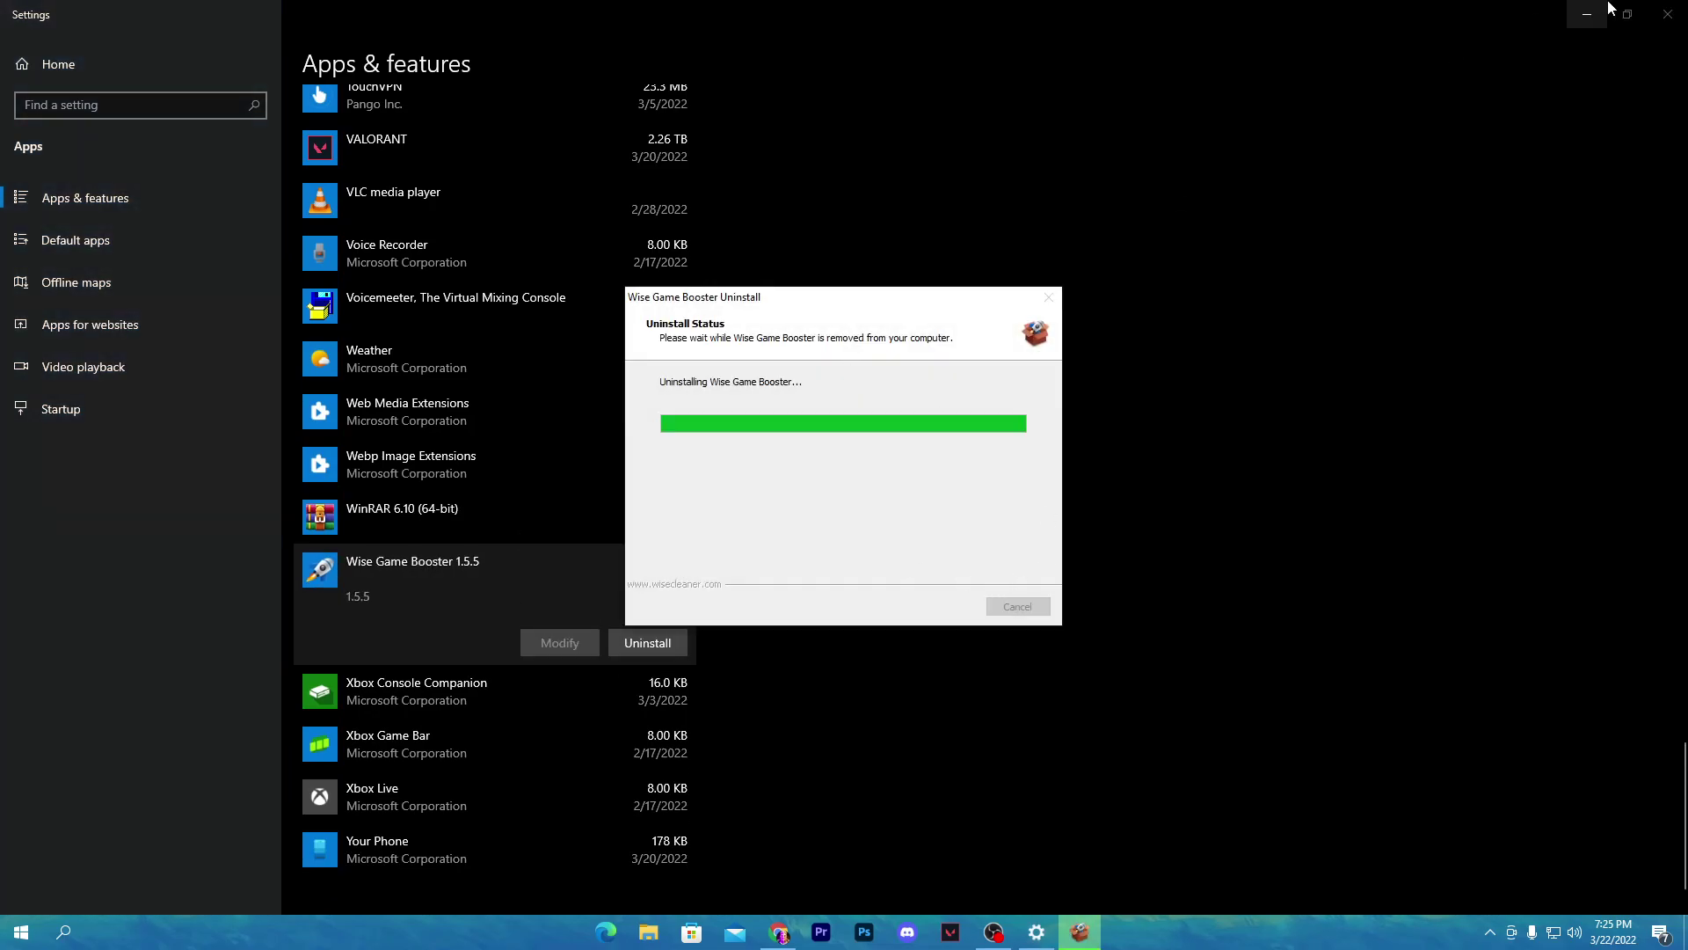
click(1606, 10)
click(973, 524)
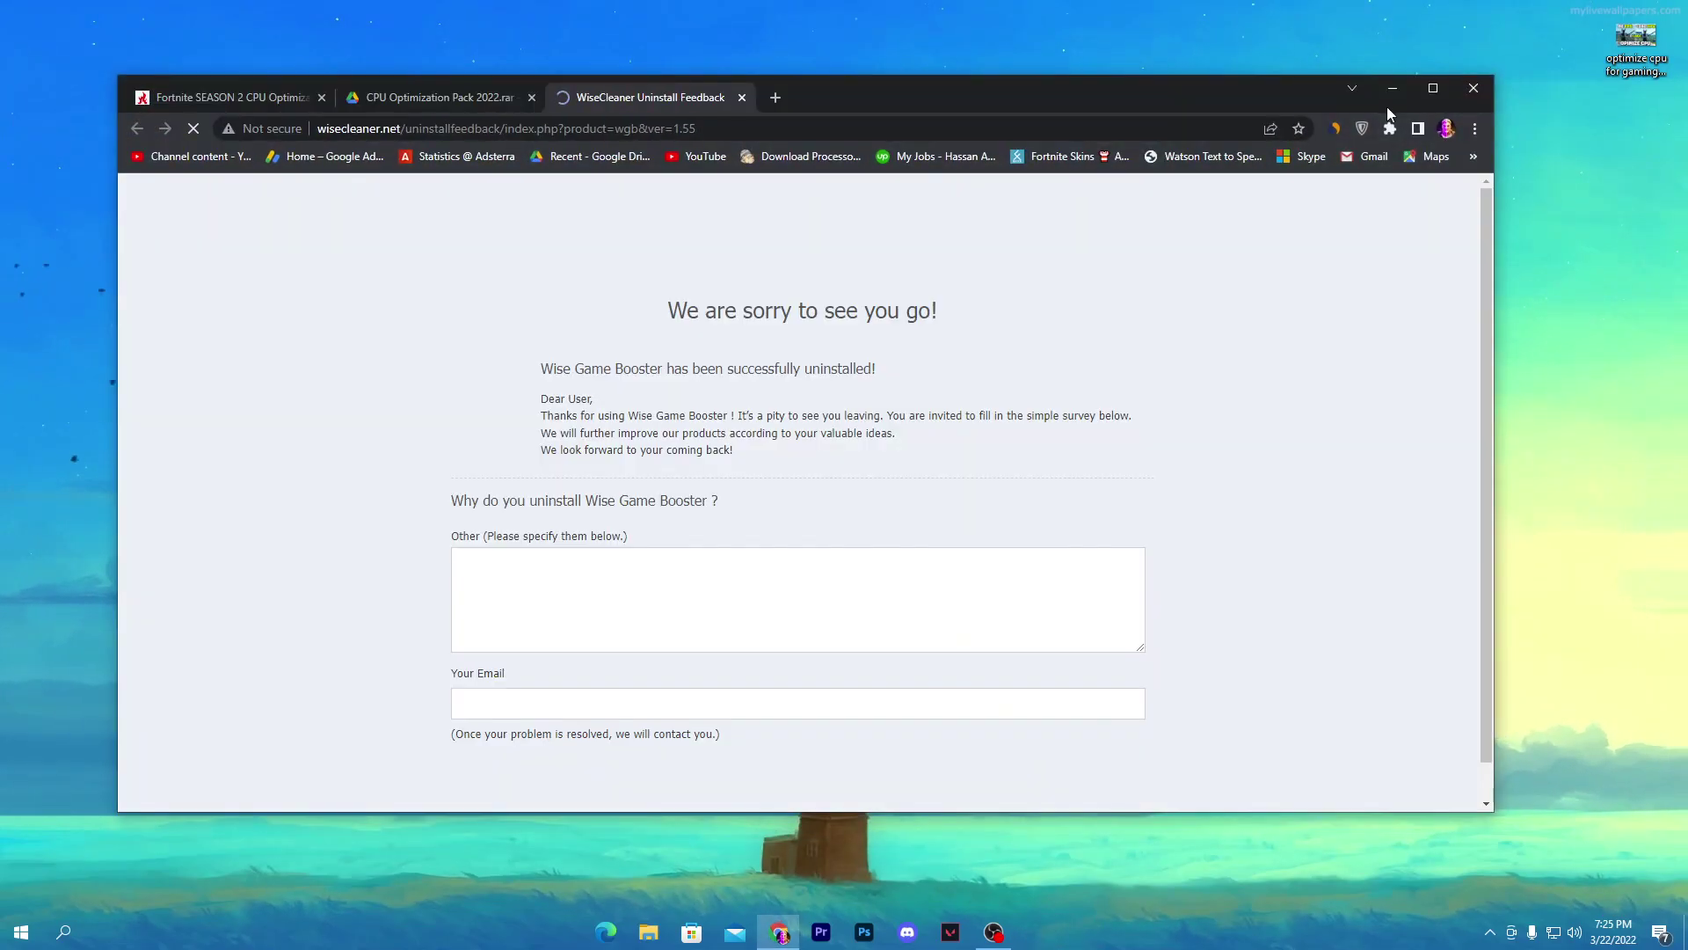
- Minimize the uninstaller's feedback page in the browser to return to the desktop
click(1384, 97)
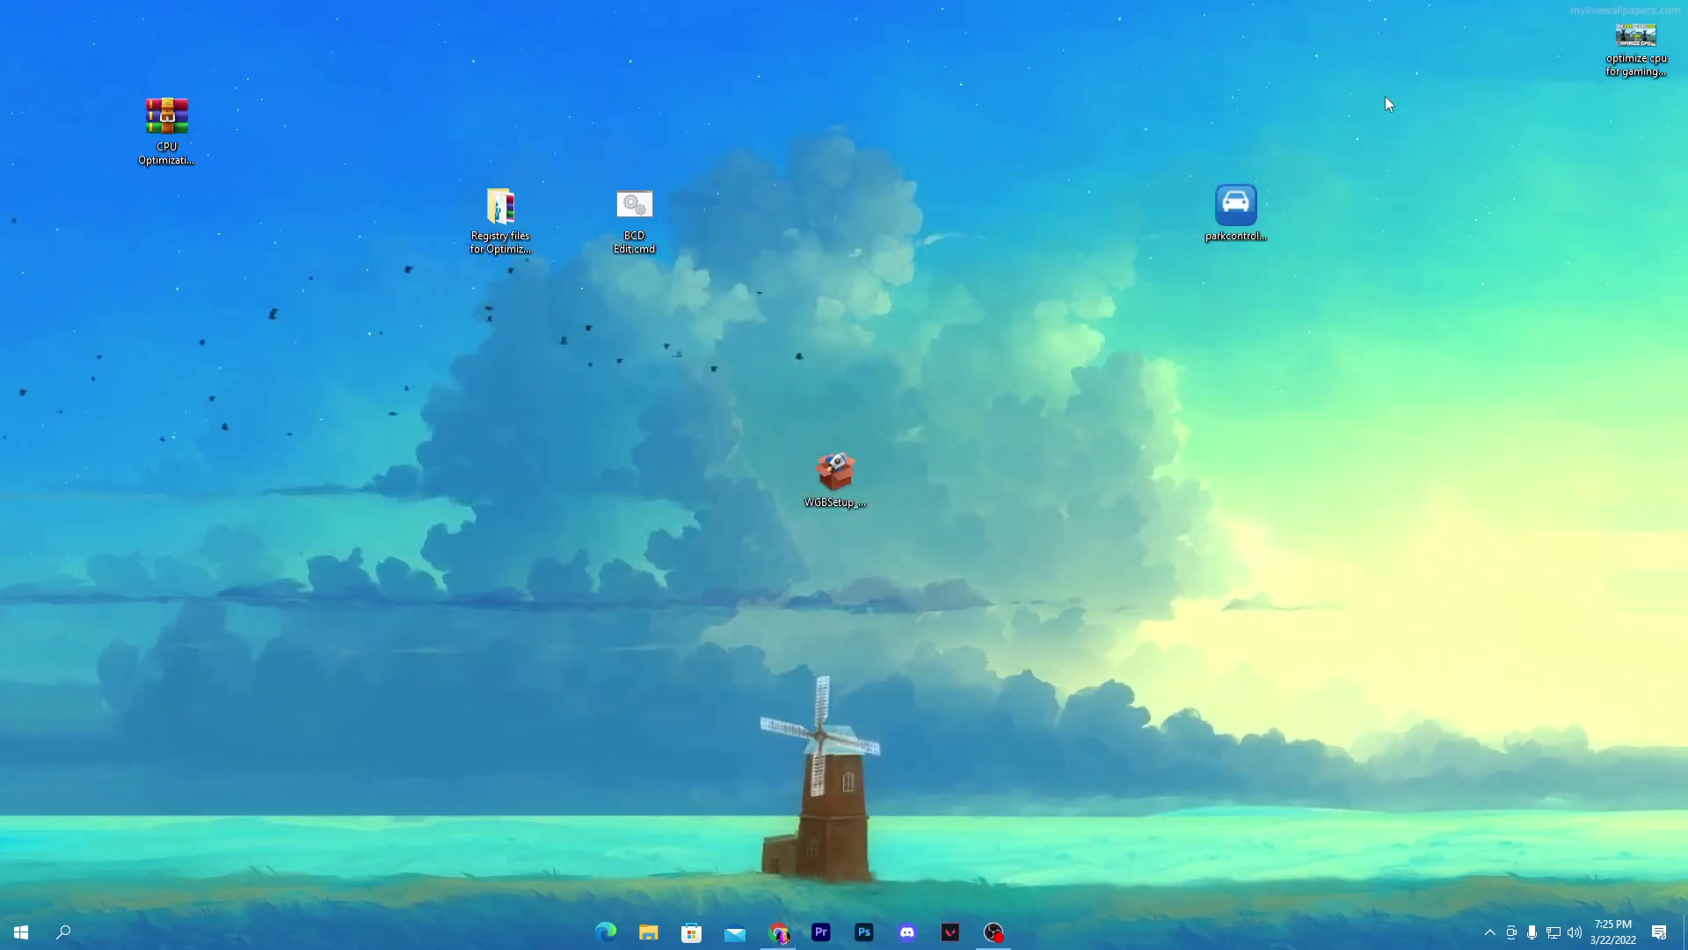